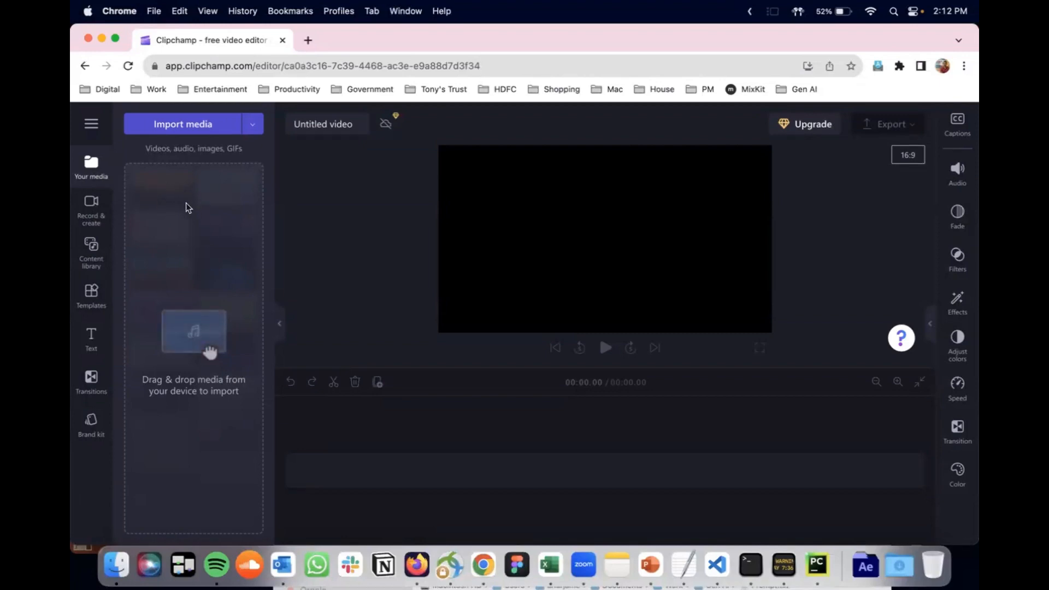
Look over the recording and text-to-speech options, and browse the content library's music collections.
{"action": "left_click", "coordinate": [96, 210]}
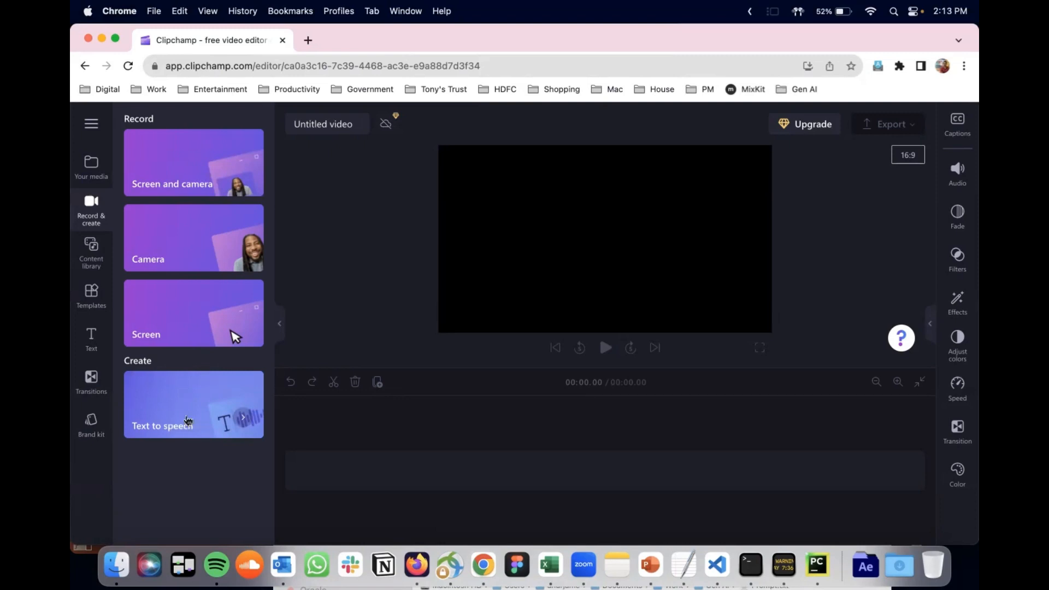
{"action": "left_click", "coordinate": [92, 265]}
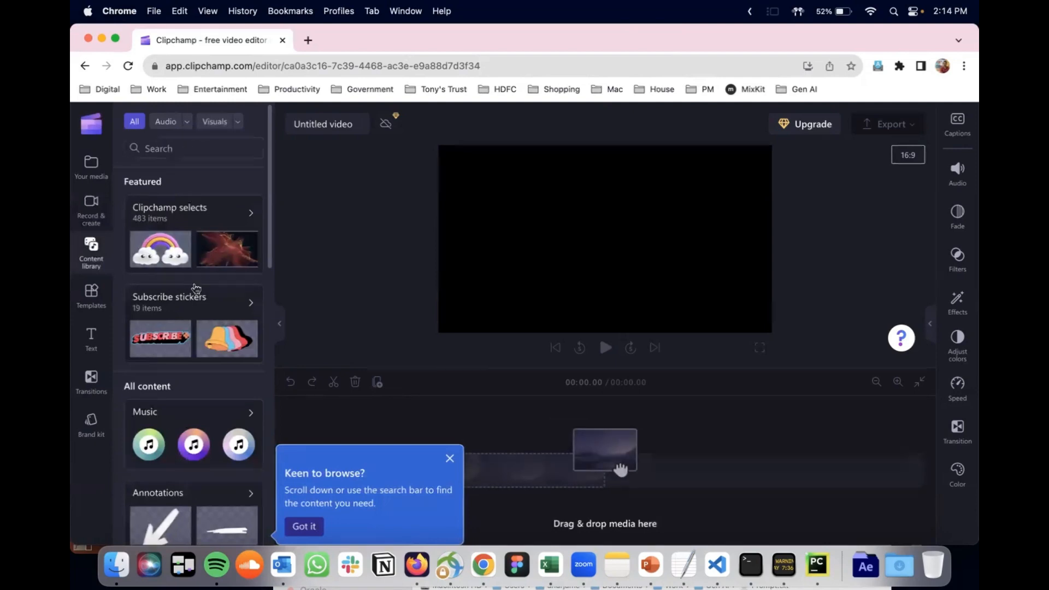
{"action": "left_click", "coordinate": [248, 413]}
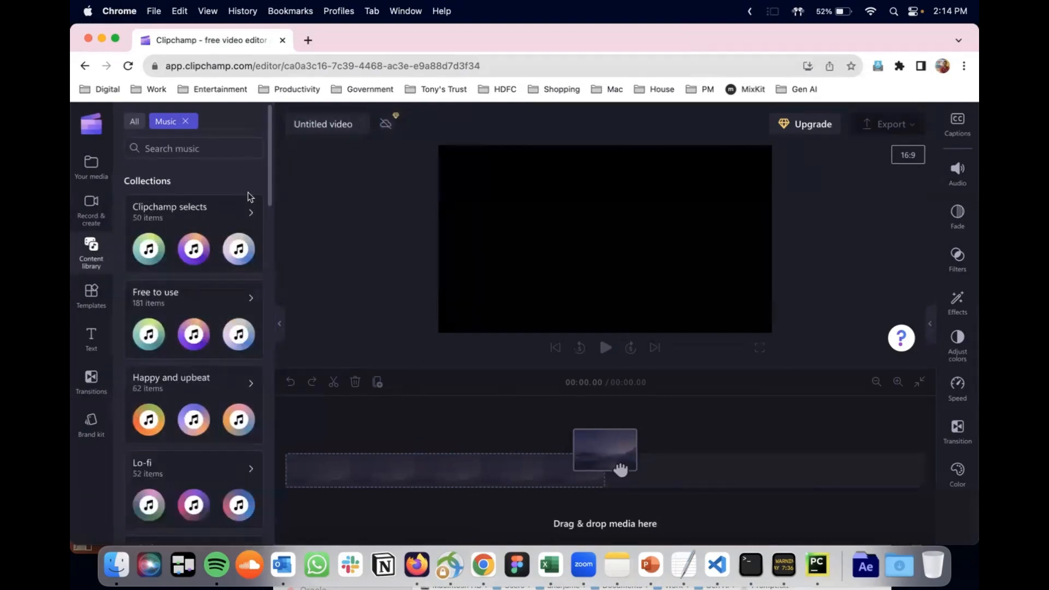
{"action": "scroll", "coordinate": [227, 355], "scroll_direction": "down", "scroll_amount": 3}
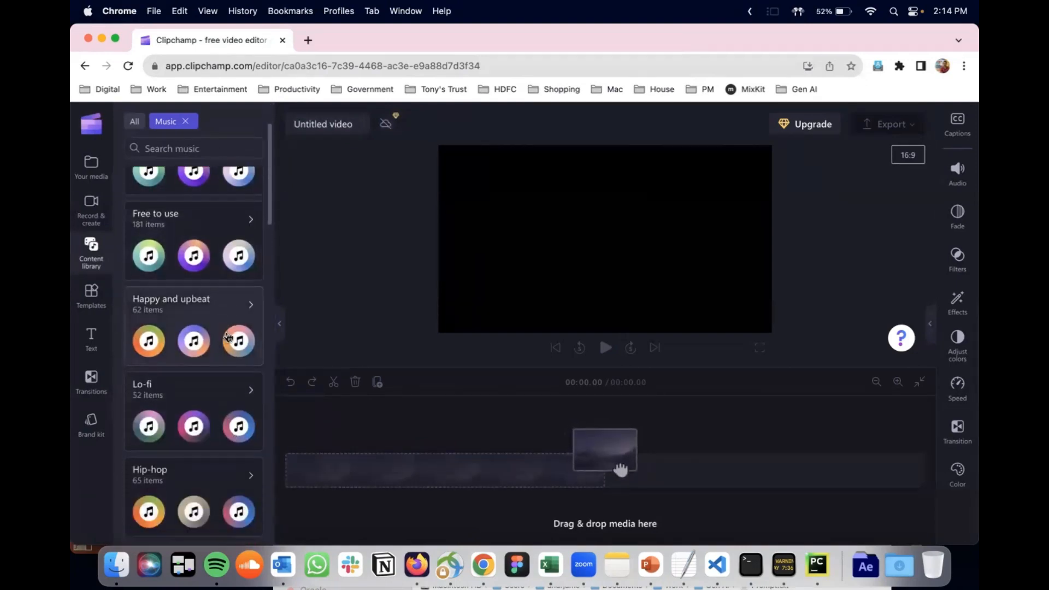
{"action": "scroll", "coordinate": [228, 476], "scroll_direction": "up", "scroll_amount": 3}
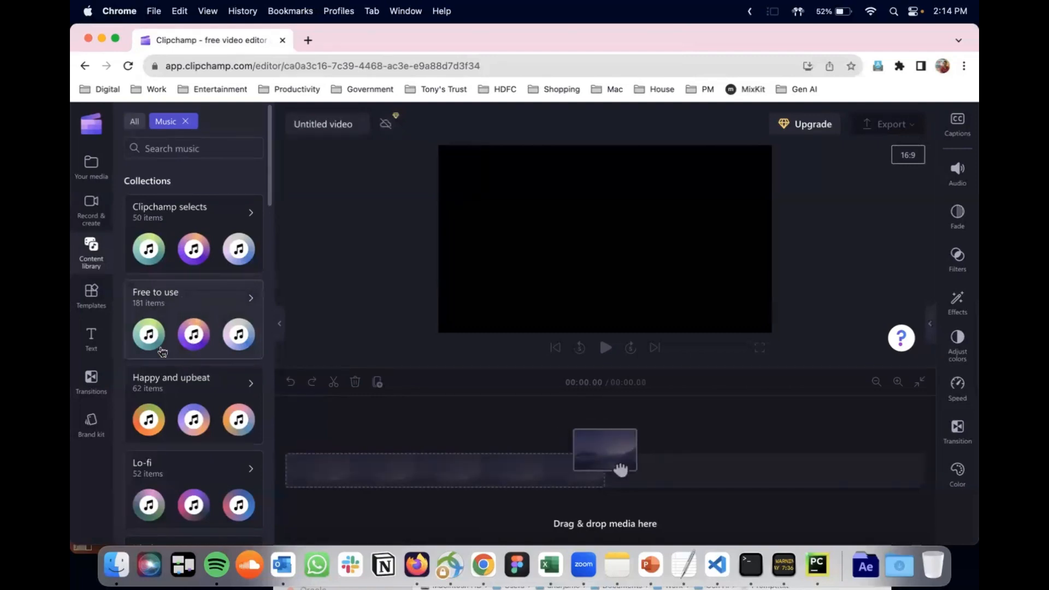
Browse the video template categories from the social media ones through to Real estate.
{"action": "left_click", "coordinate": [111, 302]}
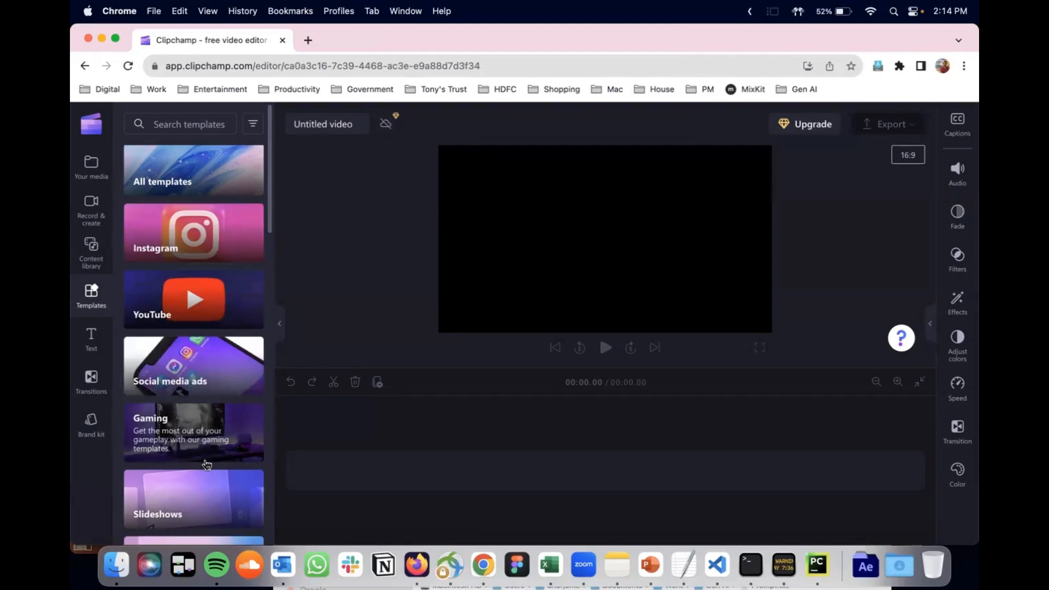
{"action": "scroll", "coordinate": [206, 464], "scroll_direction": "down", "scroll_amount": 5}
{"action": "scroll", "coordinate": [206, 464], "scroll_direction": "down", "scroll_amount": 12}
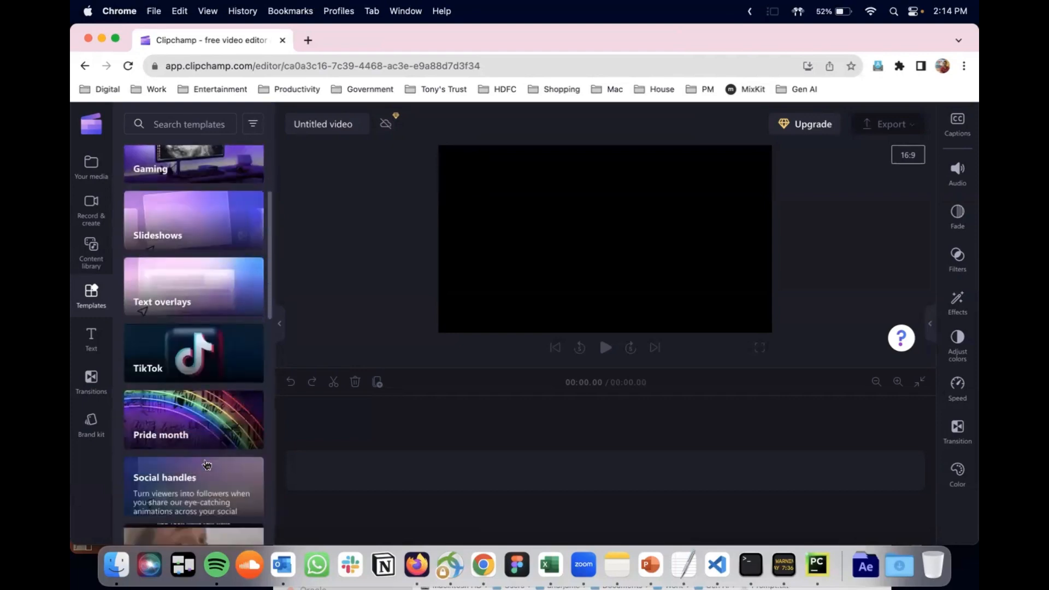
{"action": "scroll", "coordinate": [193, 381], "scroll_direction": "down", "scroll_amount": 10}
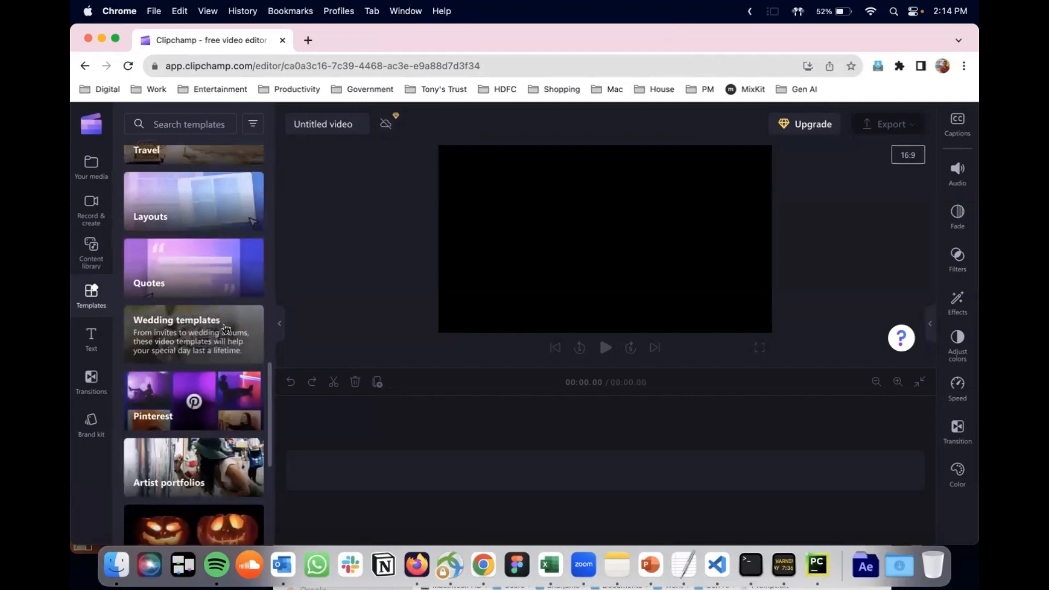
{"action": "scroll", "coordinate": [234, 456], "scroll_direction": "down", "scroll_amount": 3}
{"action": "scroll", "coordinate": [234, 457], "scroll_direction": "down", "scroll_amount": 5}
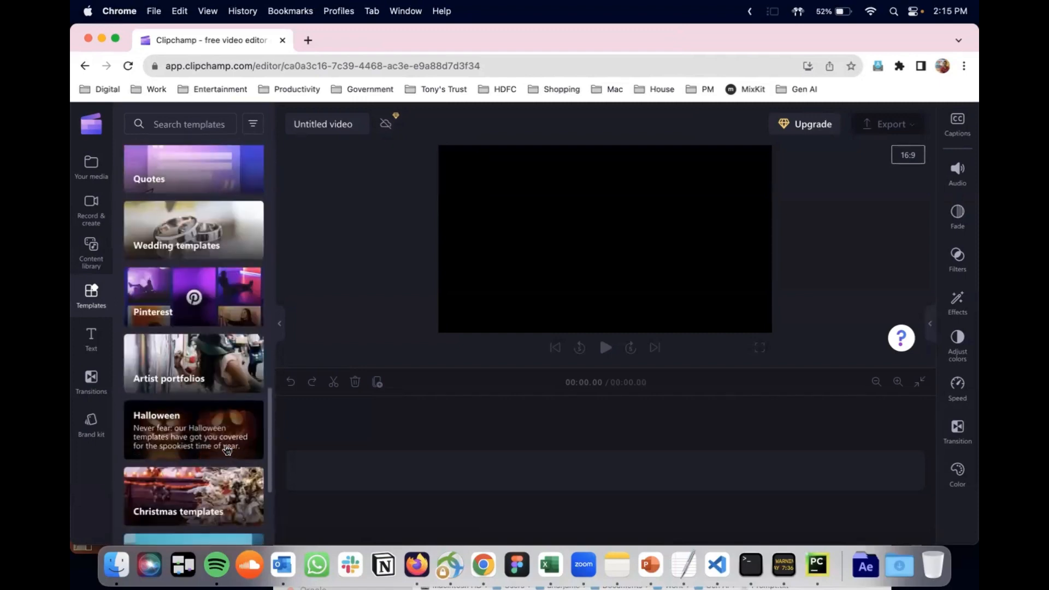
{"action": "scroll", "coordinate": [226, 451], "scroll_direction": "down", "scroll_amount": 6}
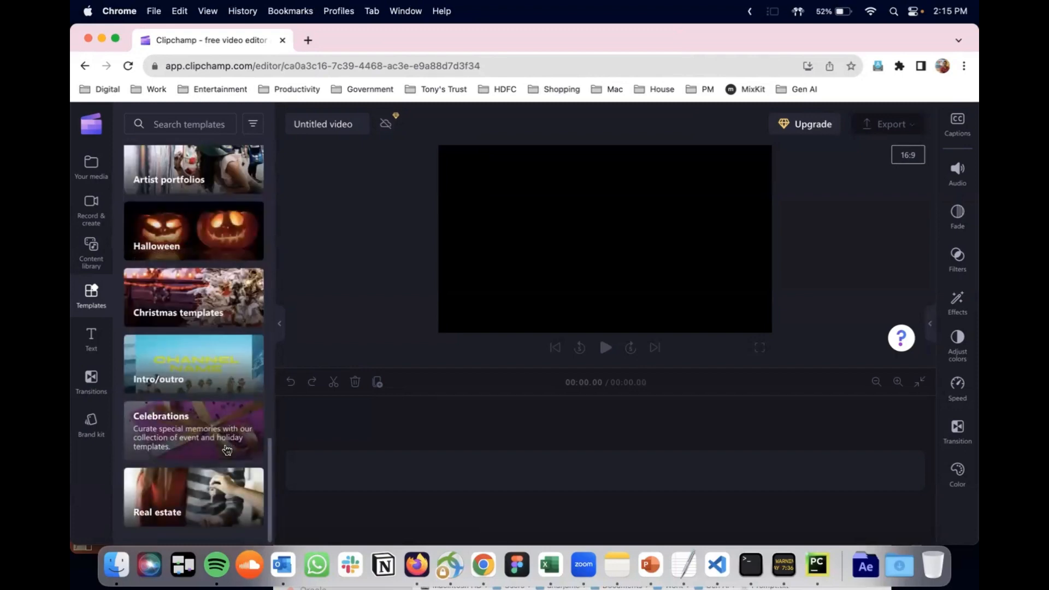
Look through the available text title styles, the transitions and the brand kit.
{"action": "left_click", "coordinate": [92, 334]}
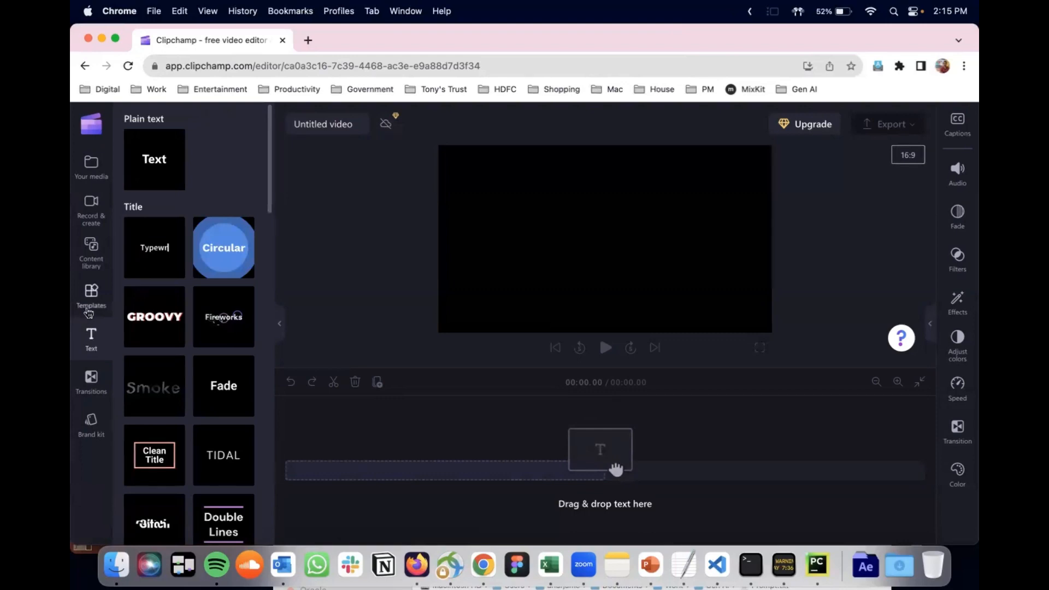
{"action": "mouse_move", "coordinate": [163, 263]}
{"action": "left_click", "coordinate": [94, 389]}
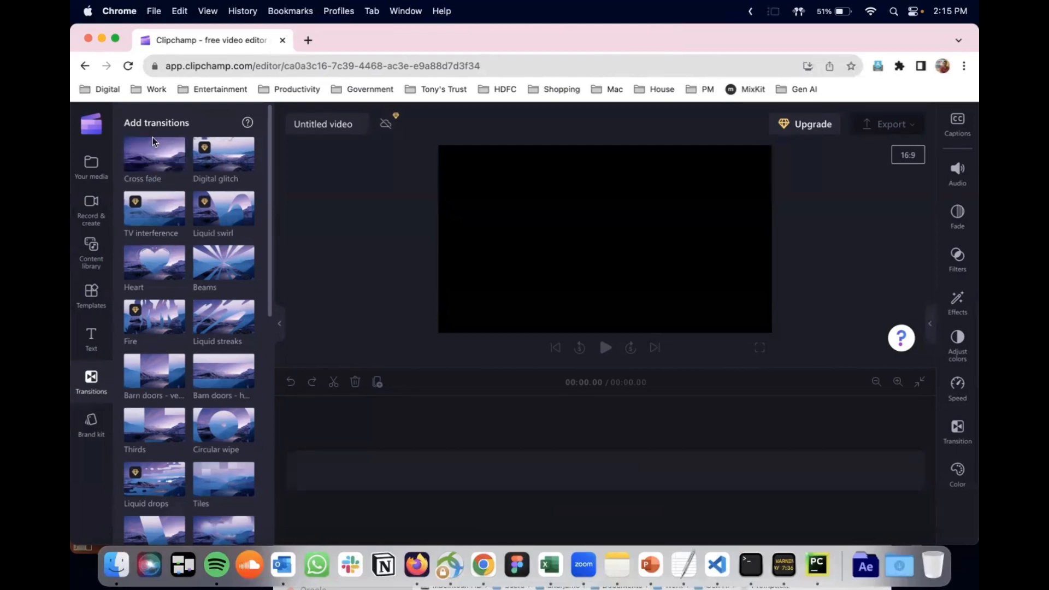
{"action": "left_click", "coordinate": [92, 434]}
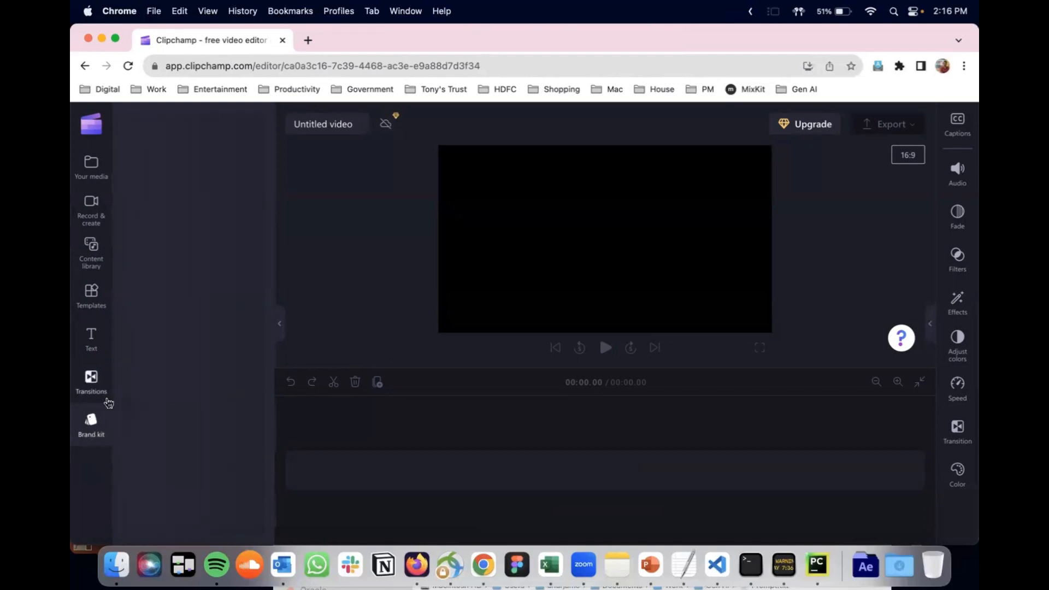
Import the five pexels MP4 videos from the Downloads folder into the project media, relaunching the editor.
{"action": "left_click", "coordinate": [108, 165]}
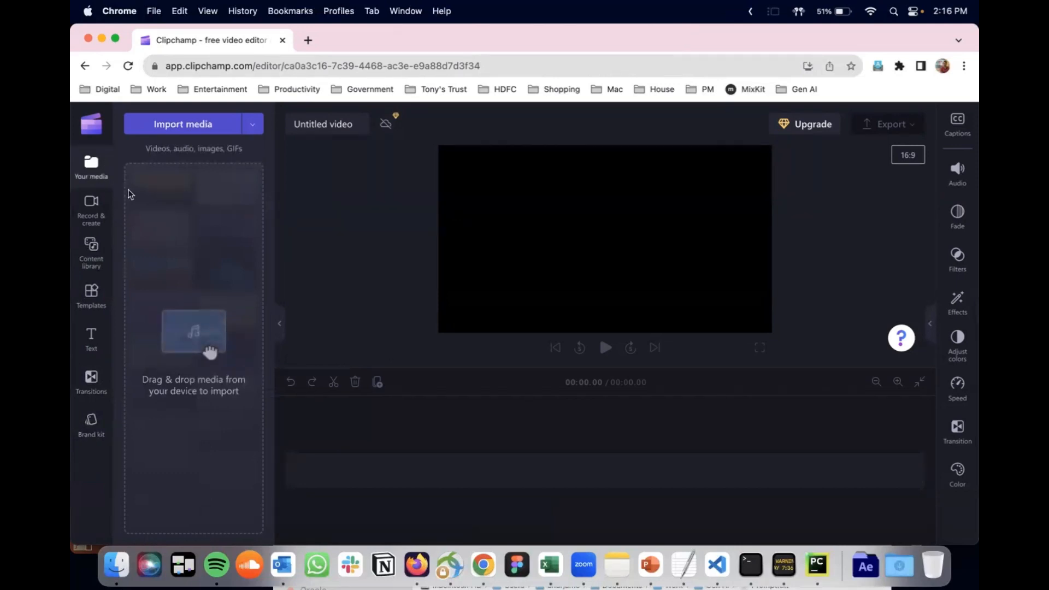
{"action": "left_click", "coordinate": [254, 124]}
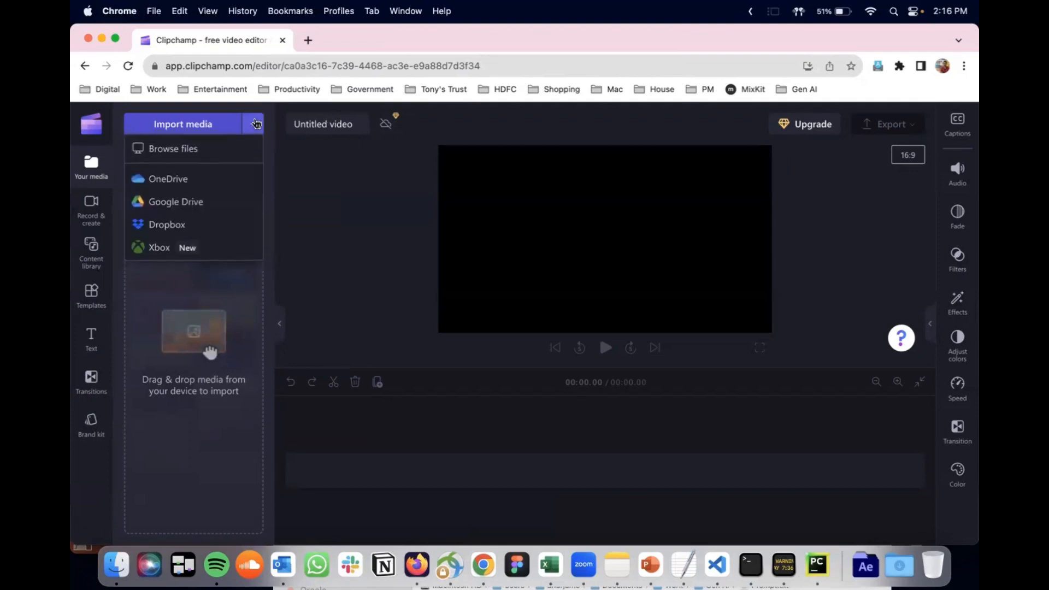
{"action": "left_click", "coordinate": [240, 149]}
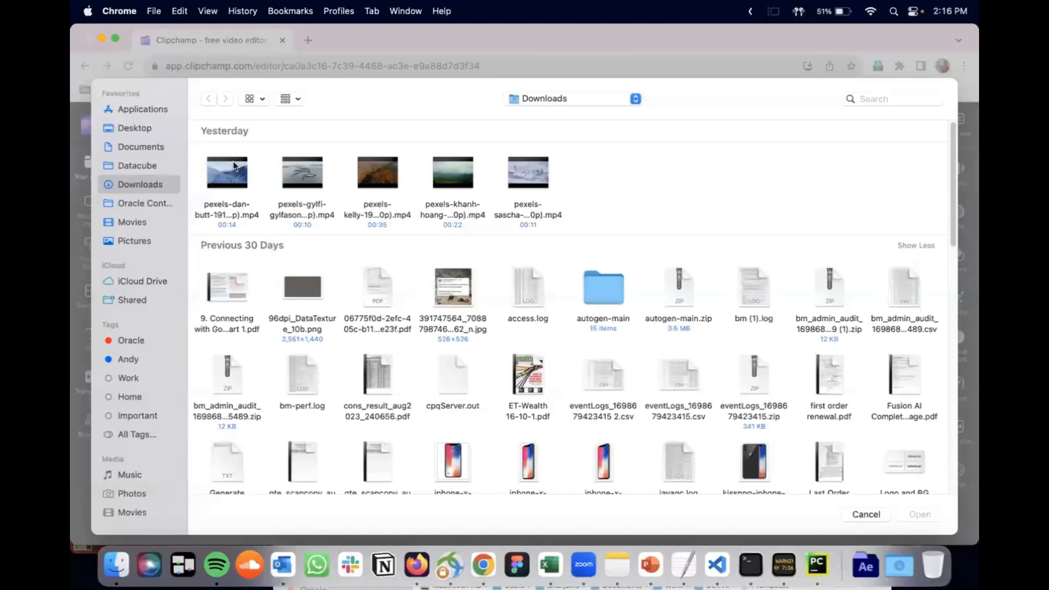
{"action": "left_click_drag", "start_coordinate": [618, 167], "coordinate": [211, 166]}
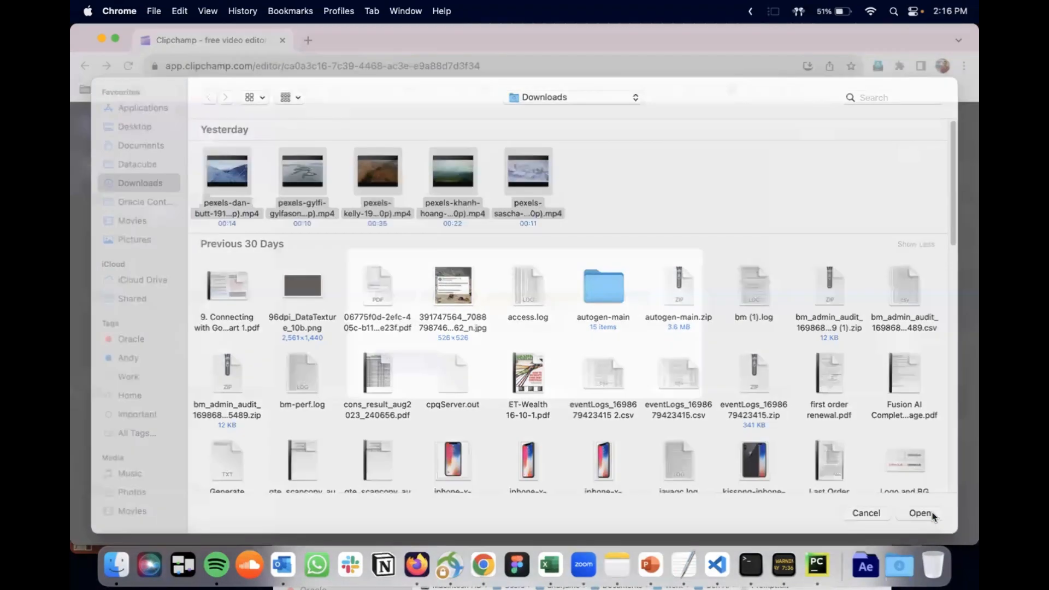
{"action": "left_click", "coordinate": [920, 515]}
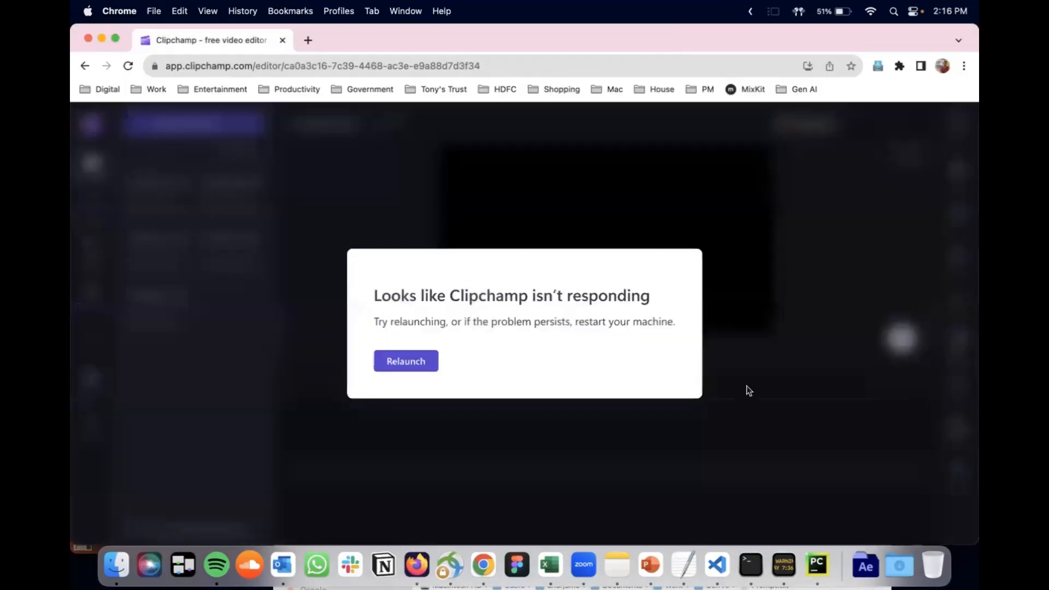
{"action": "left_click", "coordinate": [407, 369]}
{"action": "left_click", "coordinate": [552, 245]}
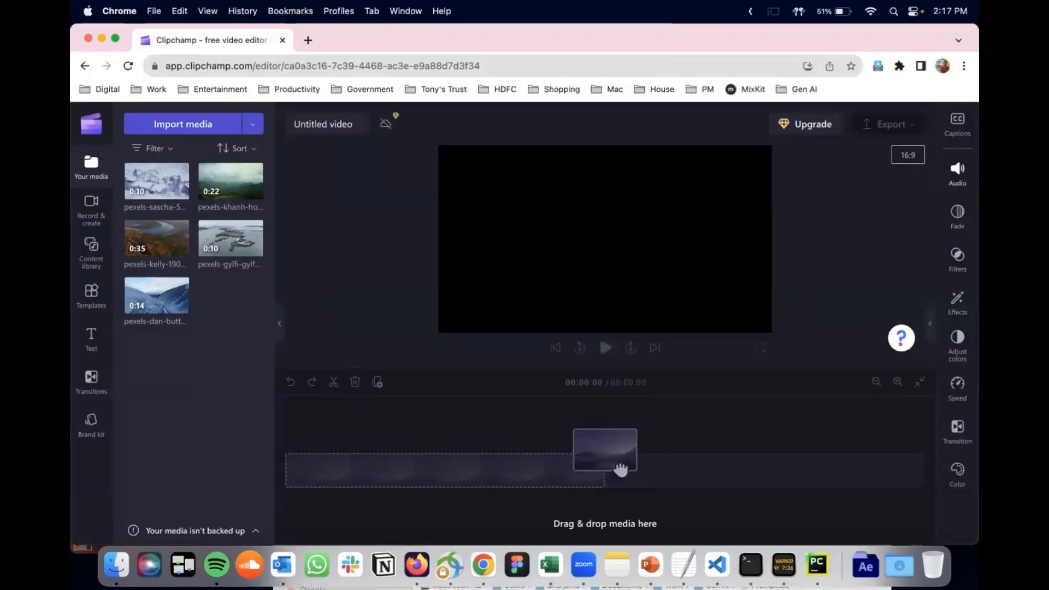
Look at the fade, filter and effect settings available for clips, dismissing the filter tip.
{"action": "mouse_move", "coordinate": [185, 191]}
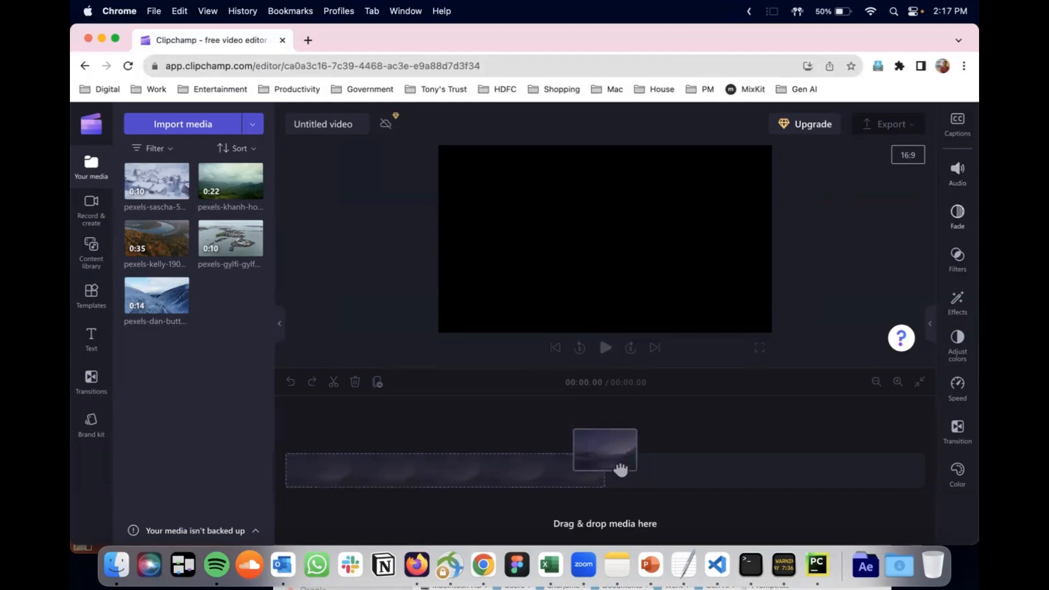
{"action": "left_click", "coordinate": [957, 216]}
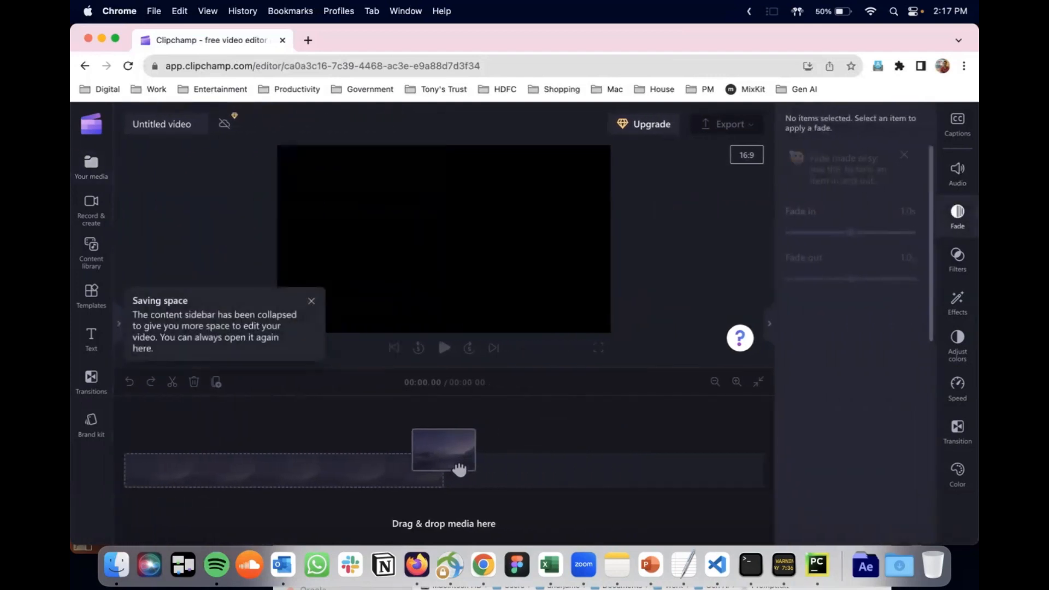
{"action": "left_click", "coordinate": [957, 255]}
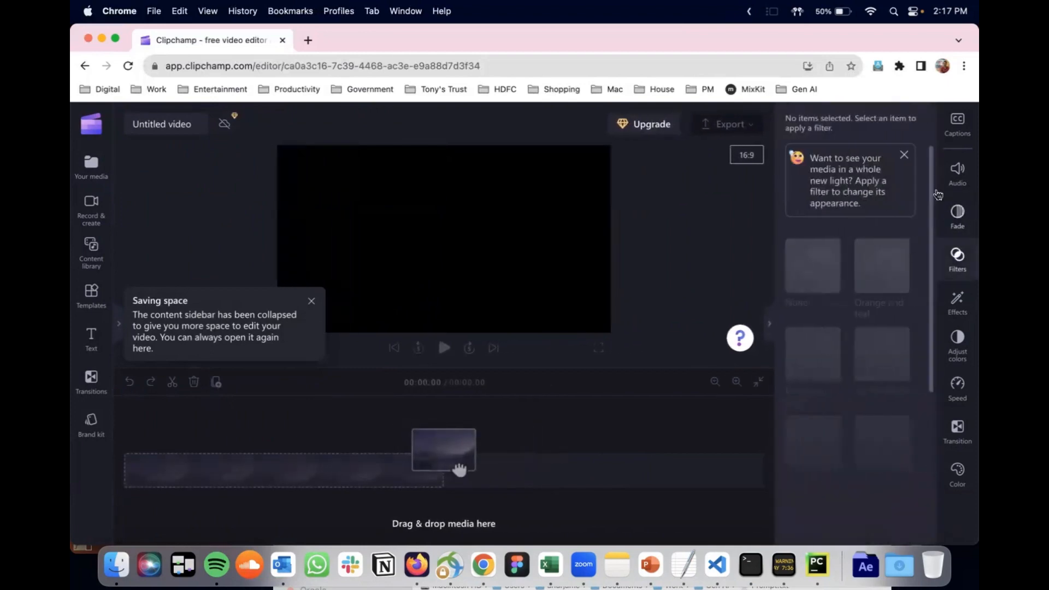
{"action": "left_click", "coordinate": [904, 155]}
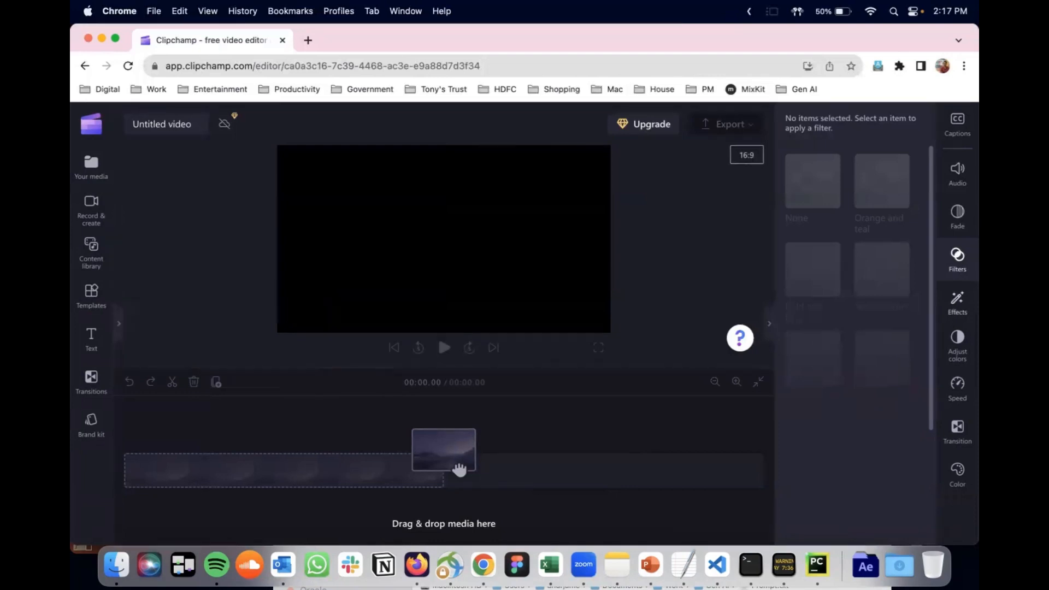
{"action": "left_click", "coordinate": [957, 300]}
{"action": "left_click_drag", "start_coordinate": [446, 467], "coordinate": [459, 469]}
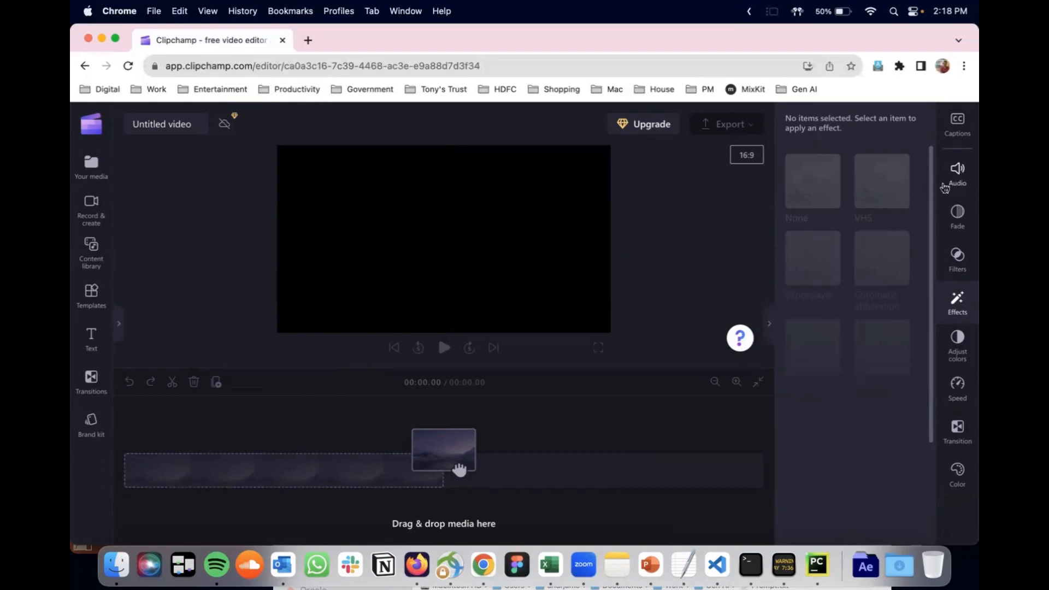
Add the snowy village clip to the timeline, followed directly by the misty green hills clip.
{"action": "left_click", "coordinate": [118, 323]}
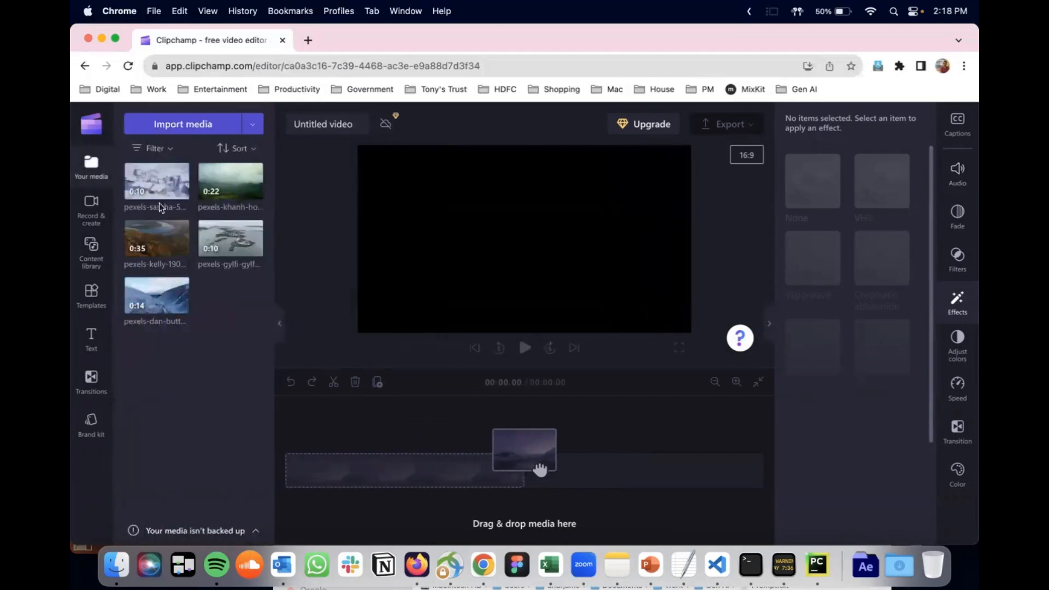
{"action": "left_click_drag", "start_coordinate": [156, 183], "coordinate": [322, 478]}
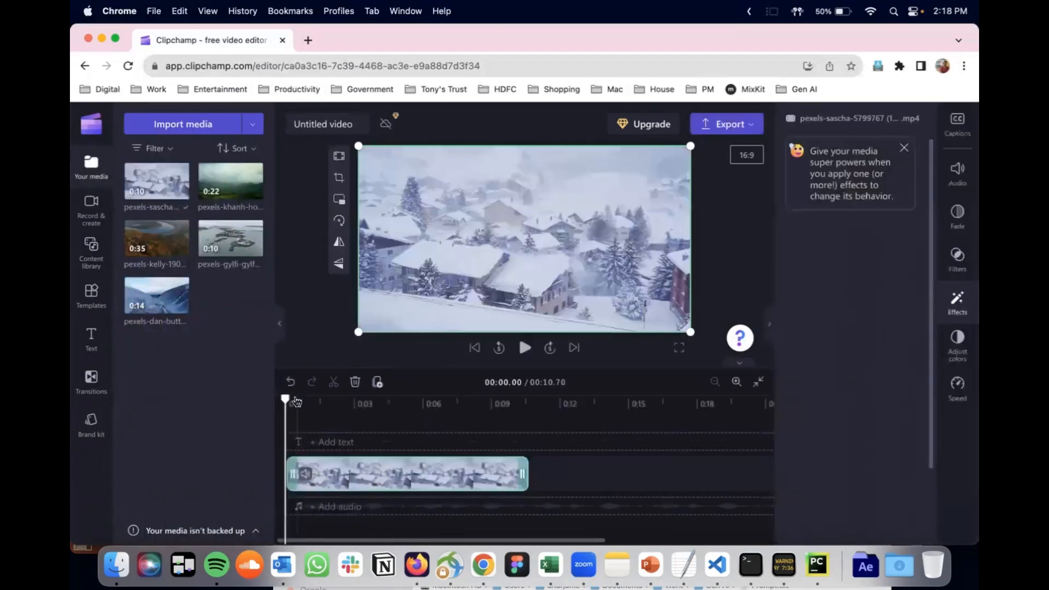
{"action": "left_click_drag", "start_coordinate": [226, 181], "coordinate": [571, 462]}
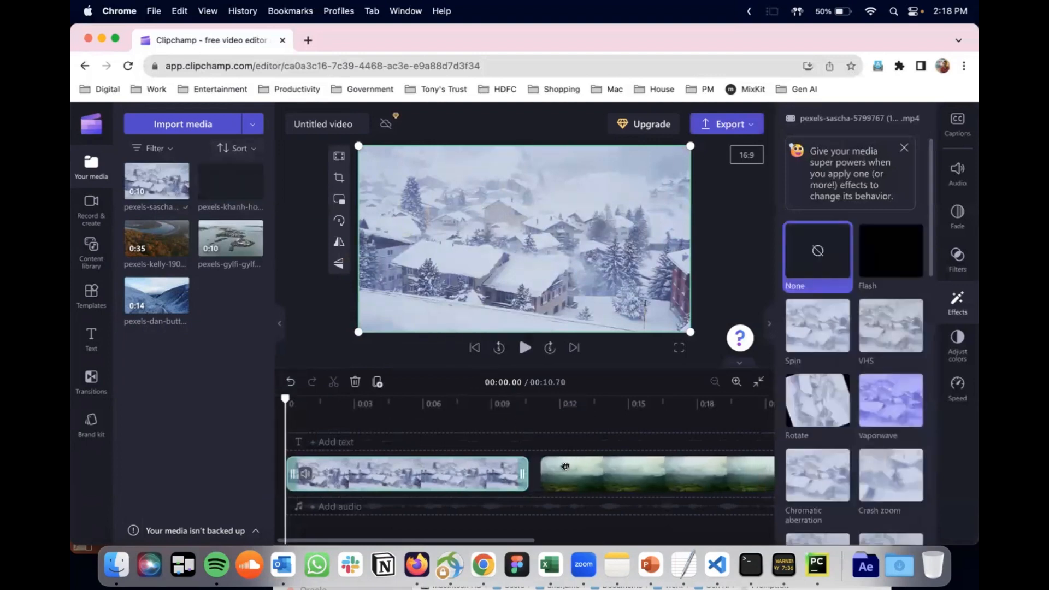
Add the autumn river clip and then the coastal island clip to the end of the timeline.
{"action": "scroll", "coordinate": [486, 531], "scroll_direction": "right", "scroll_amount": 5}
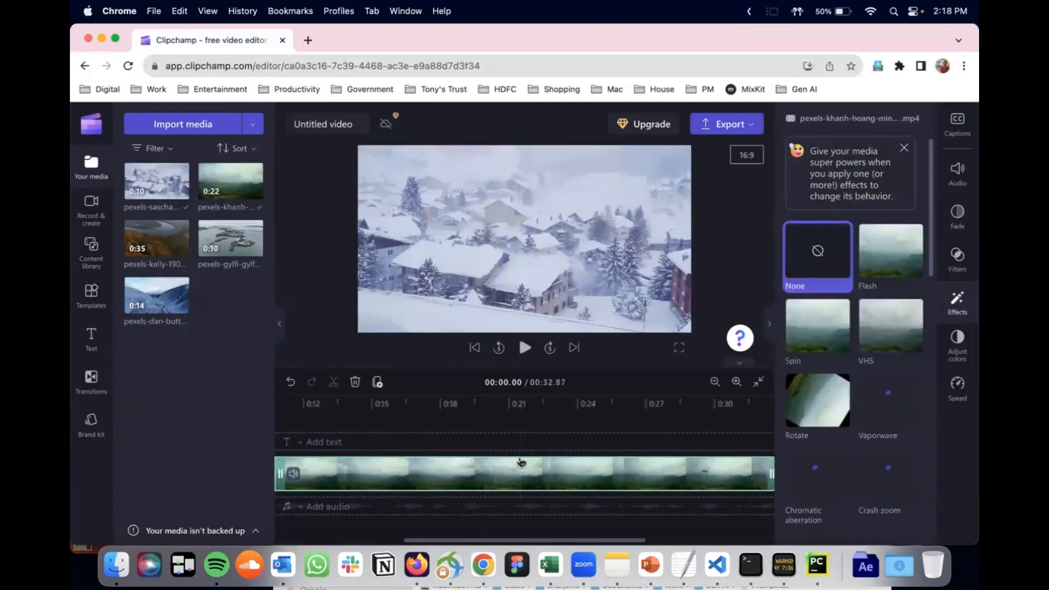
{"action": "left_click", "coordinate": [713, 381]}
{"action": "left_click", "coordinate": [714, 381]}
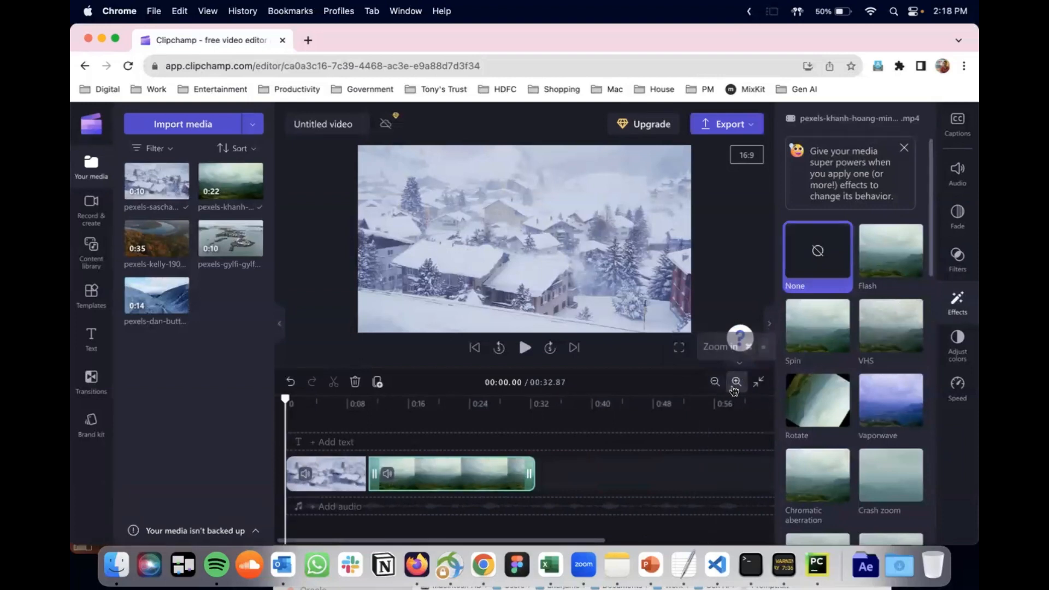
{"action": "left_click", "coordinate": [714, 381]}
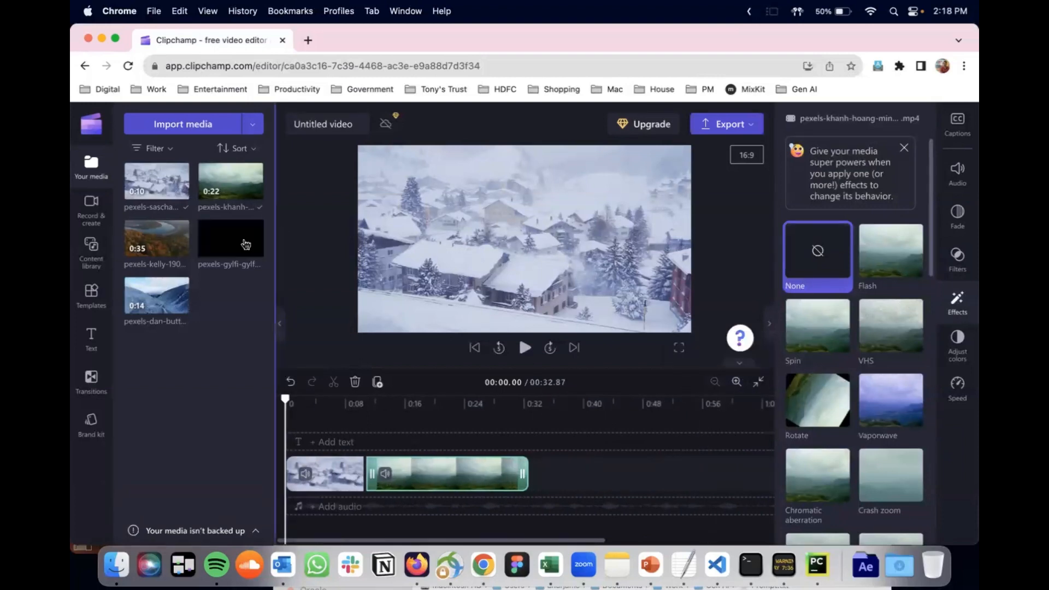
{"action": "left_click_drag", "start_coordinate": [167, 244], "coordinate": [552, 431]}
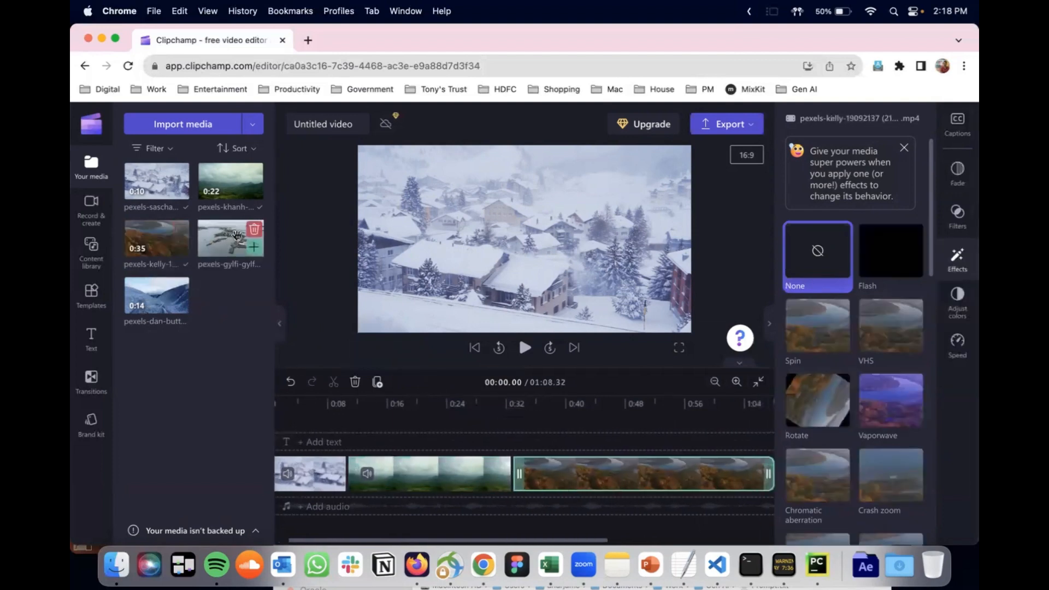
{"action": "left_click_drag", "start_coordinate": [362, 540], "coordinate": [526, 532]}
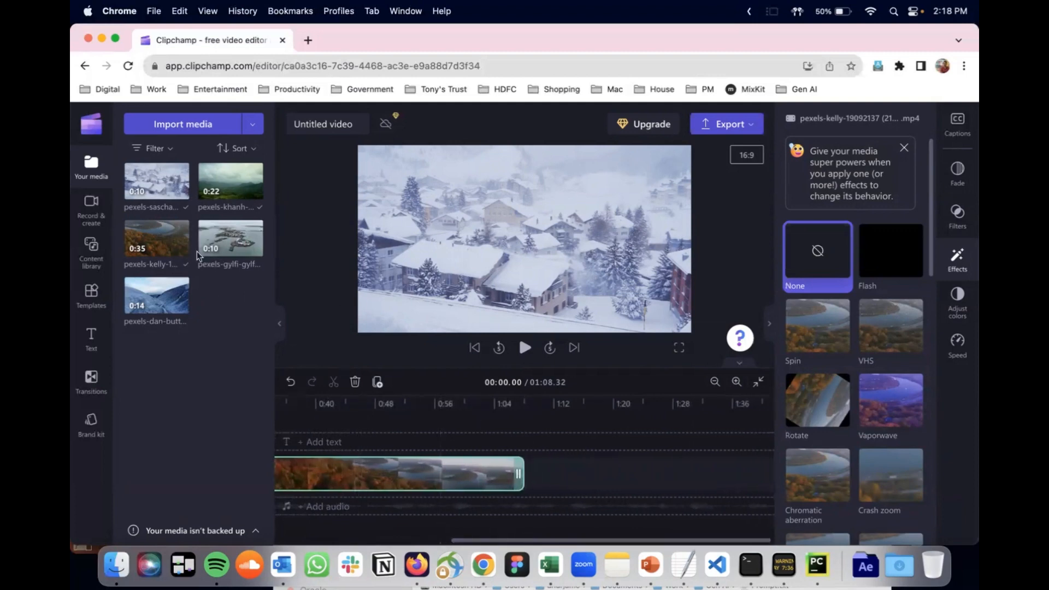
{"action": "left_click_drag", "start_coordinate": [217, 241], "coordinate": [526, 473]}
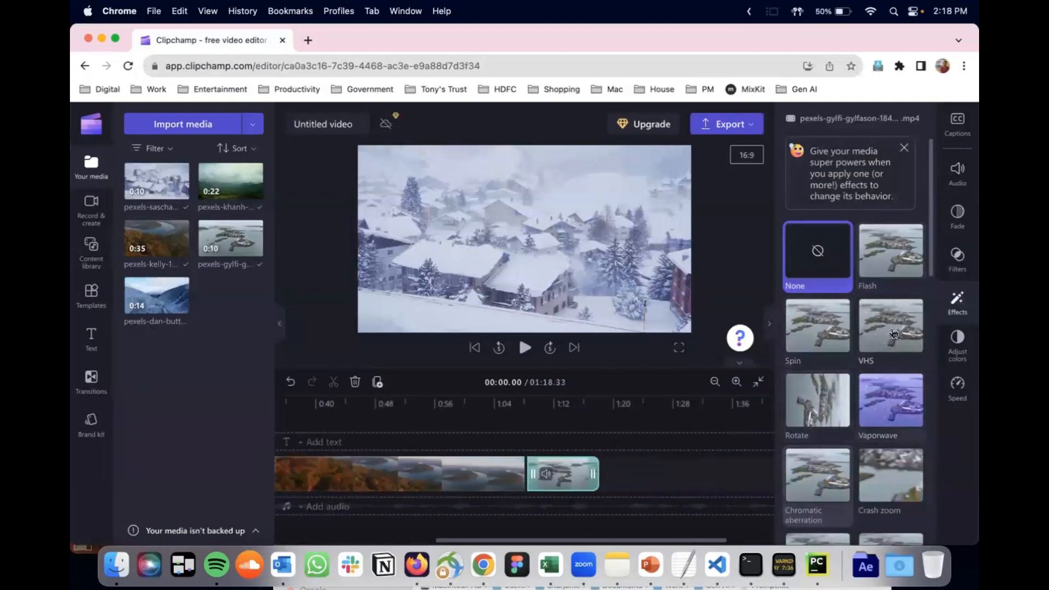
Apply the Flash effect to the coastal island clip and place the playhead near its start, at about 01:09.
{"action": "left_click", "coordinate": [892, 267]}
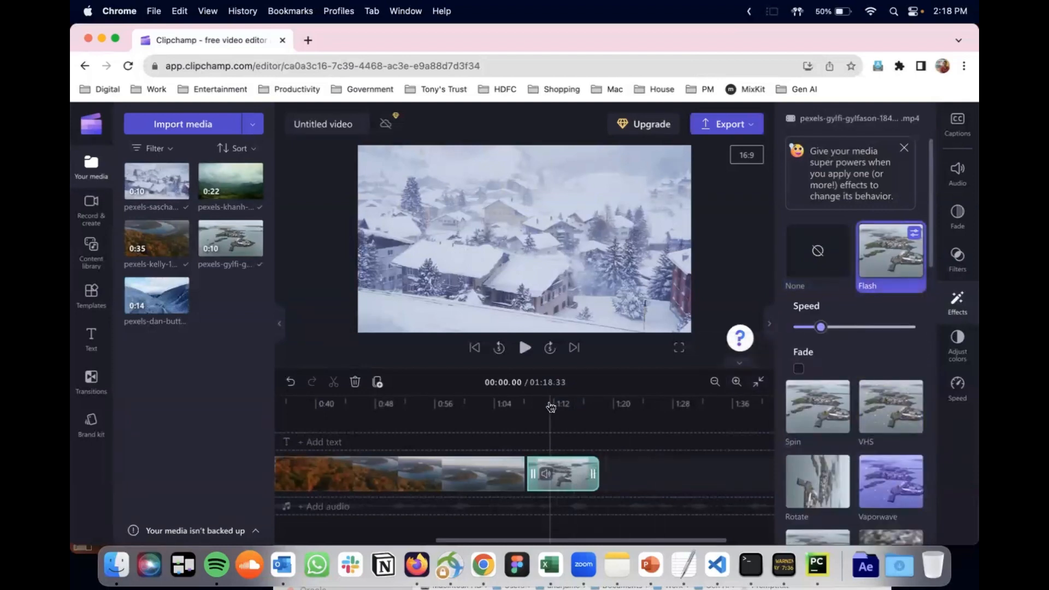
{"action": "mouse_move", "coordinate": [550, 406]}
{"action": "left_mouse_down"}
{"action": "mouse_move", "coordinate": [533, 406]}
{"action": "mouse_move", "coordinate": [573, 404]}
{"action": "mouse_move", "coordinate": [532, 405]}
{"action": "left_mouse_up"}
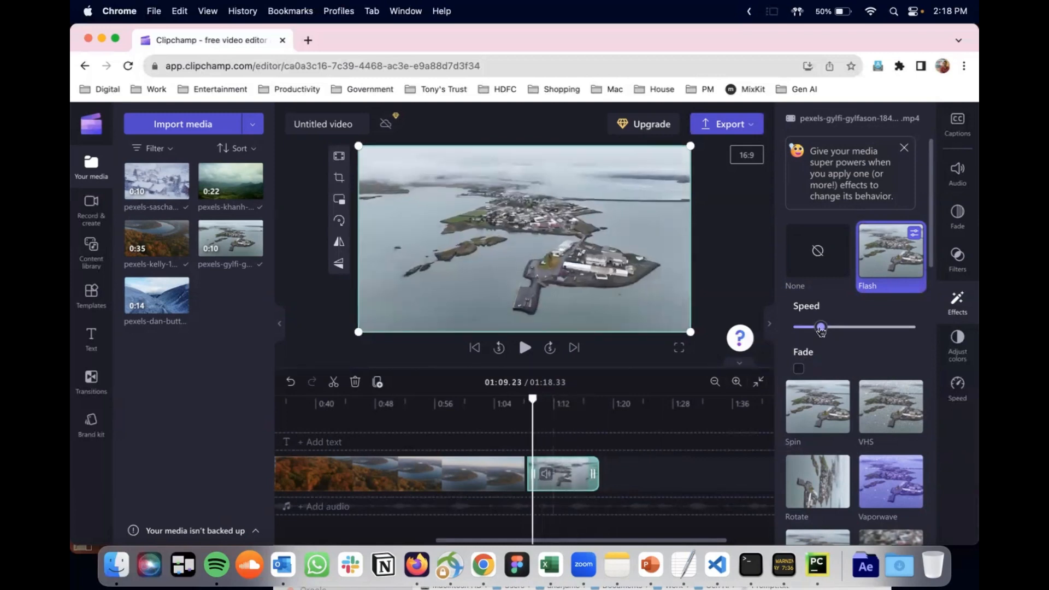
Preview the coastal island clip with a faster Flash effect, and reduce the effect's speed to a low setting.
{"action": "left_click_drag", "start_coordinate": [820, 330], "coordinate": [863, 330]}
{"action": "left_click", "coordinate": [525, 348]}
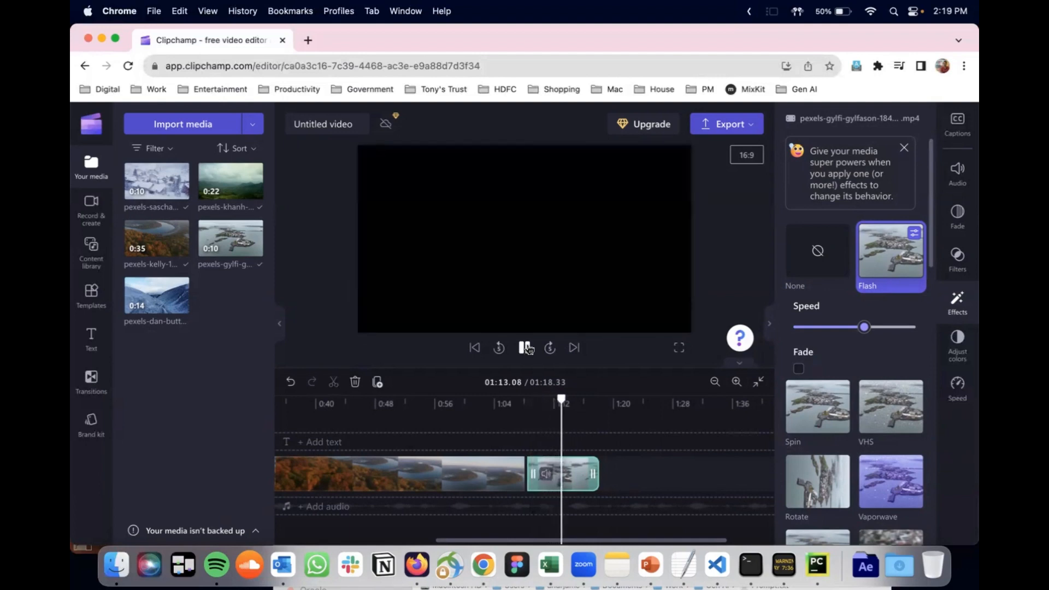
{"action": "left_click", "coordinate": [525, 348]}
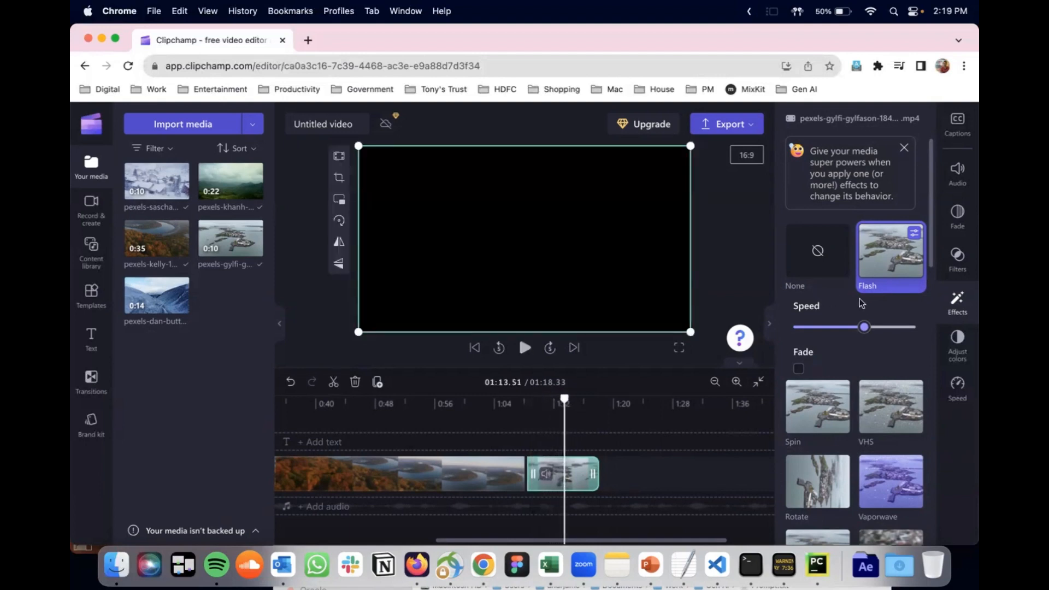
{"action": "left_click", "coordinate": [859, 329]}
{"action": "left_click_drag", "start_coordinate": [819, 329], "coordinate": [813, 327]}
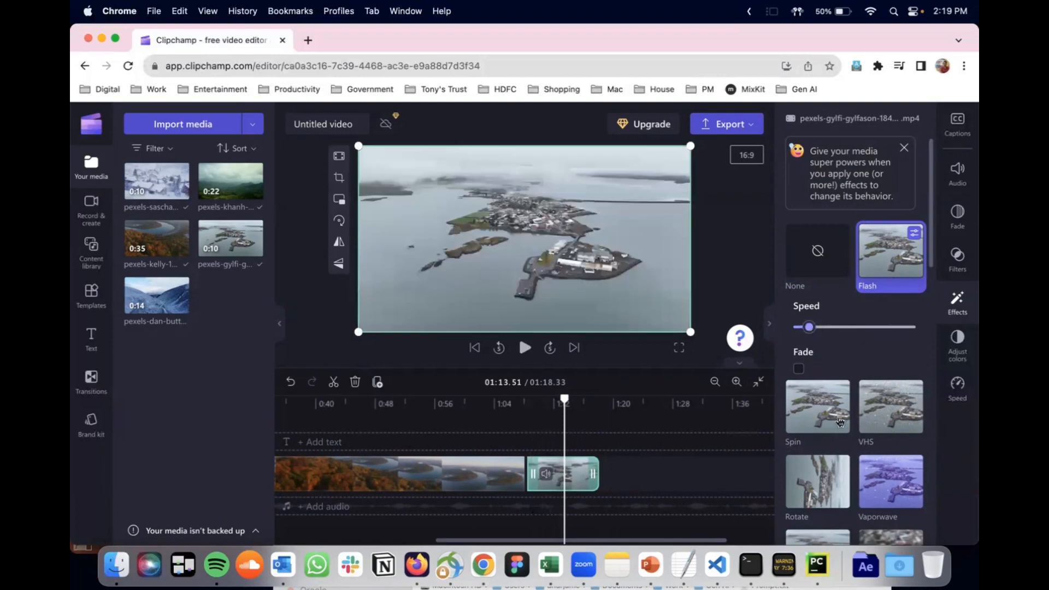
Try the Spin effect with Bounce on the coastal island clip, preview it, and remove all effects from the clip.
{"action": "scroll", "coordinate": [819, 360], "scroll_direction": "down", "scroll_amount": 2}
{"action": "left_click", "coordinate": [819, 370]}
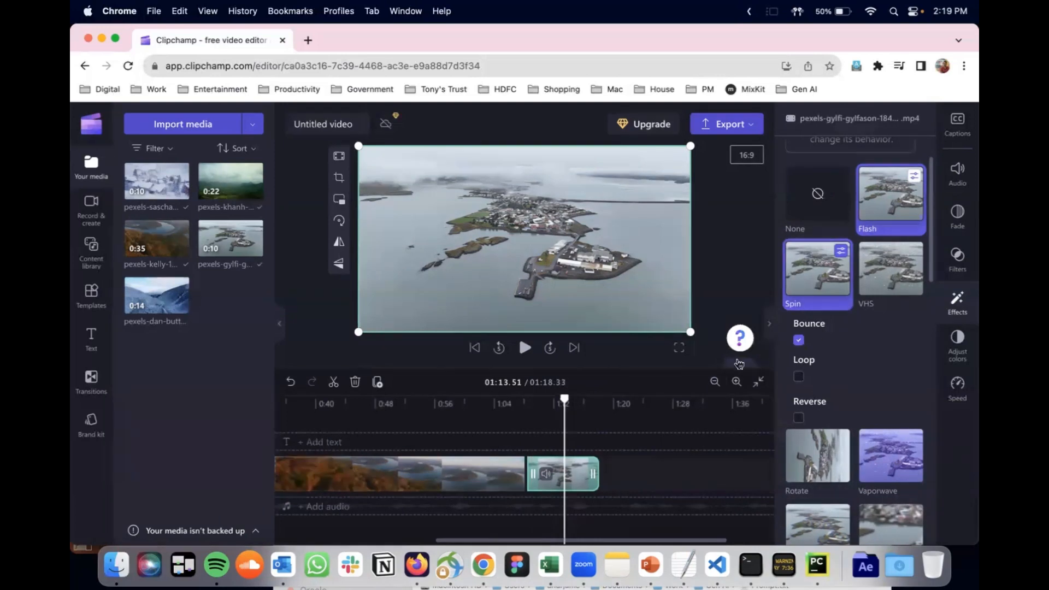
{"action": "left_click_drag", "start_coordinate": [564, 398], "coordinate": [543, 397]}
{"action": "left_click", "coordinate": [524, 348]}
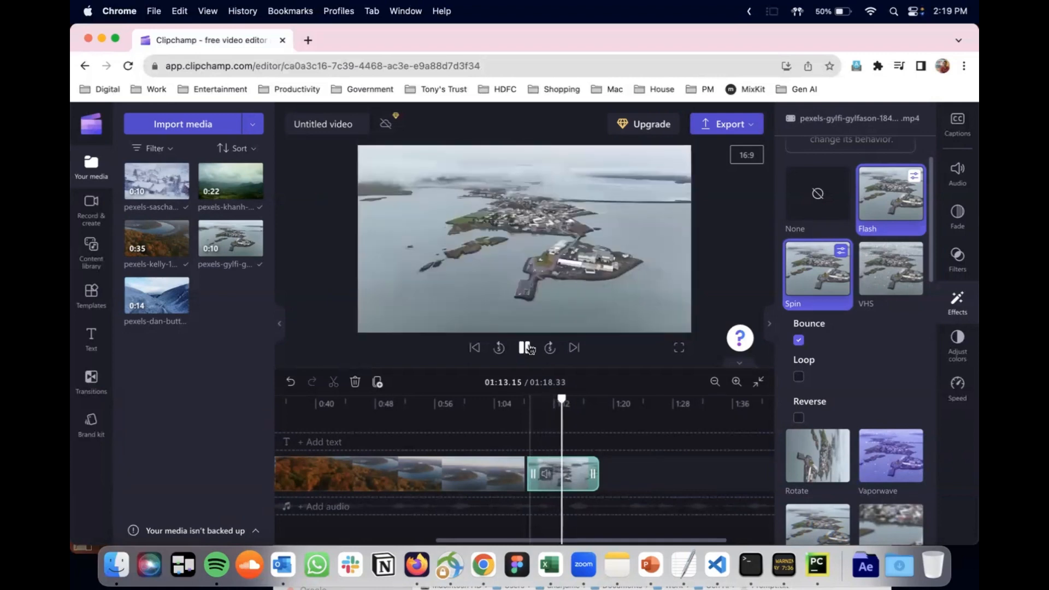
{"action": "left_click", "coordinate": [526, 347]}
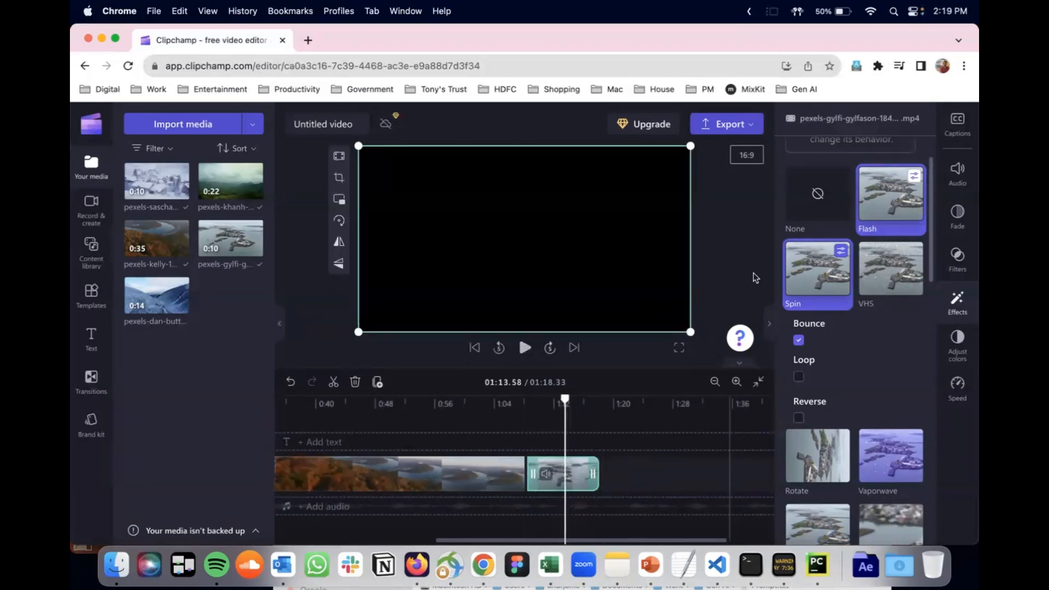
{"action": "left_click", "coordinate": [824, 267]}
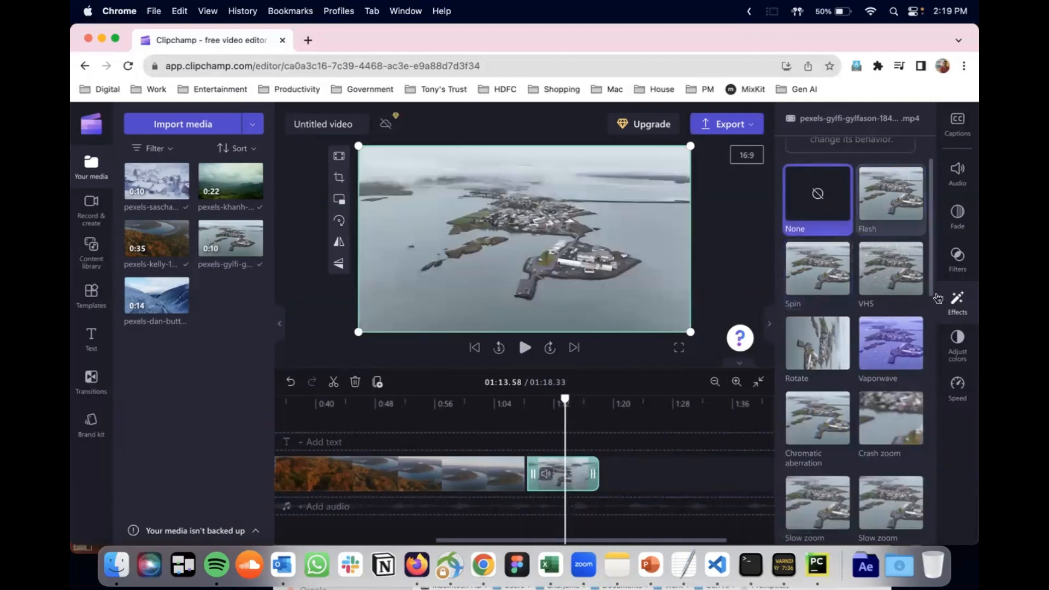
Look through the filter, color adjustment, speed and autocaption settings for the coastal island clip, dismissing the color and caption tips.
{"action": "left_click", "coordinate": [955, 259]}
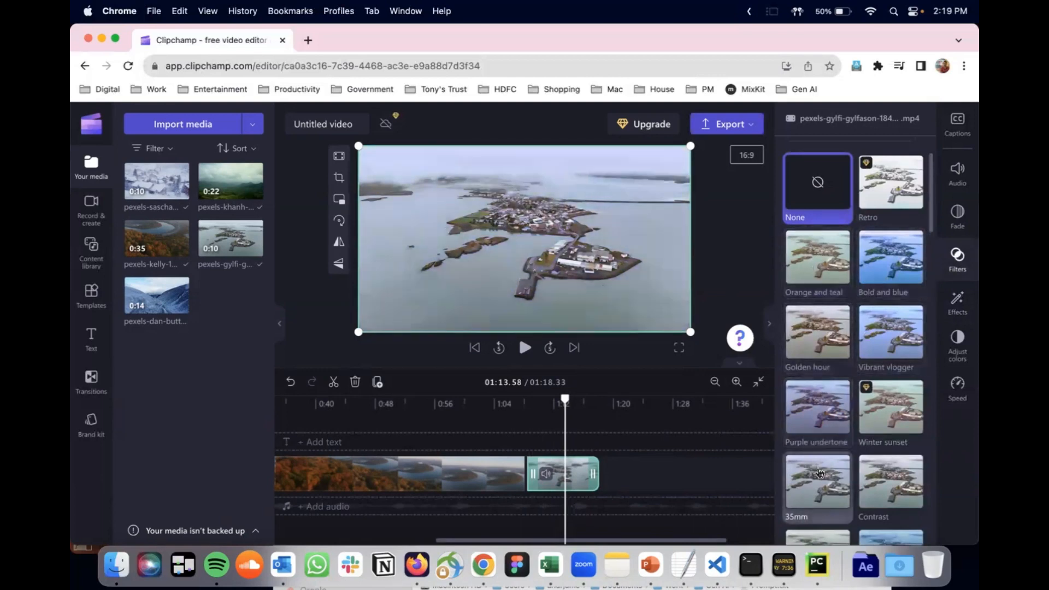
{"action": "scroll", "coordinate": [876, 471], "scroll_direction": "down", "scroll_amount": 3}
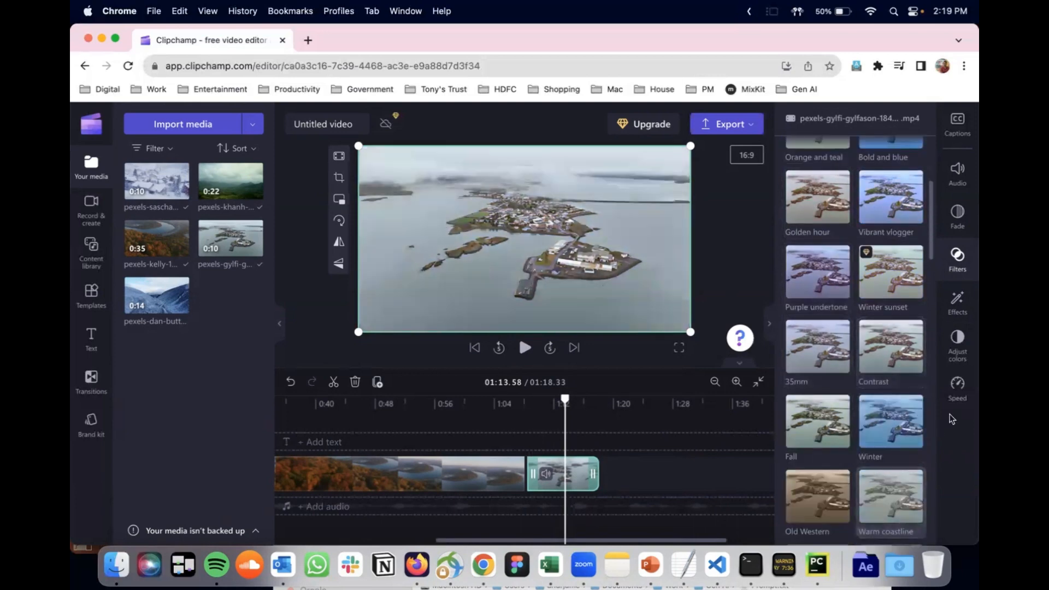
{"action": "left_click", "coordinate": [956, 349]}
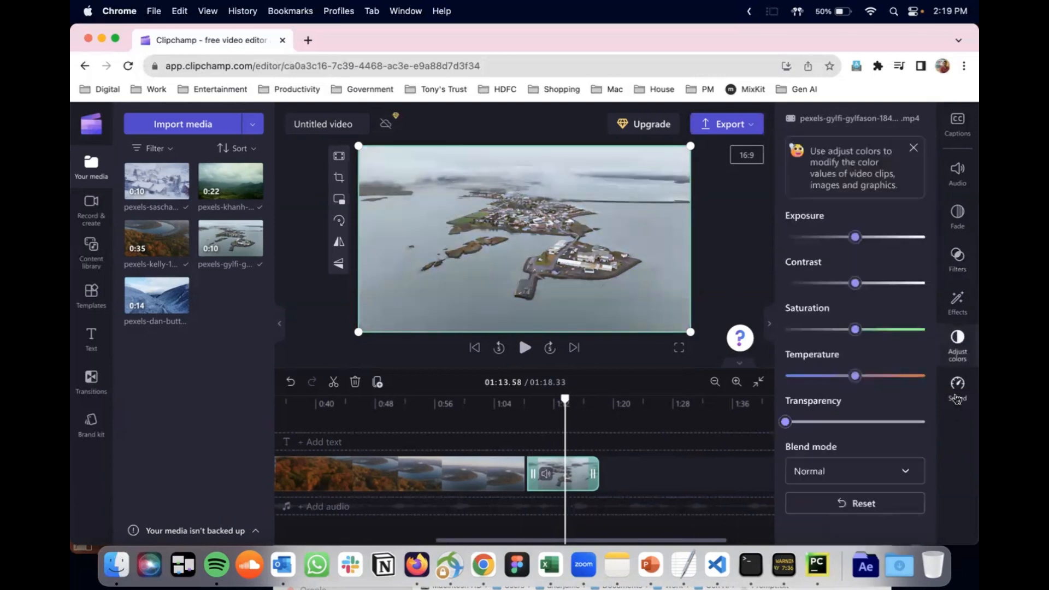
{"action": "left_click", "coordinate": [912, 148]}
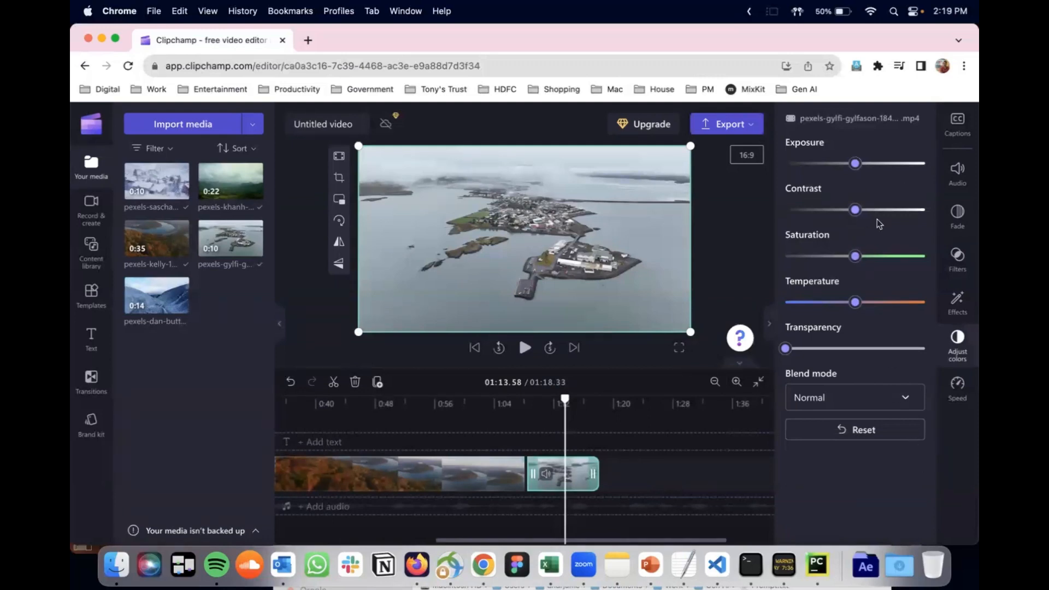
{"action": "left_click", "coordinate": [956, 389]}
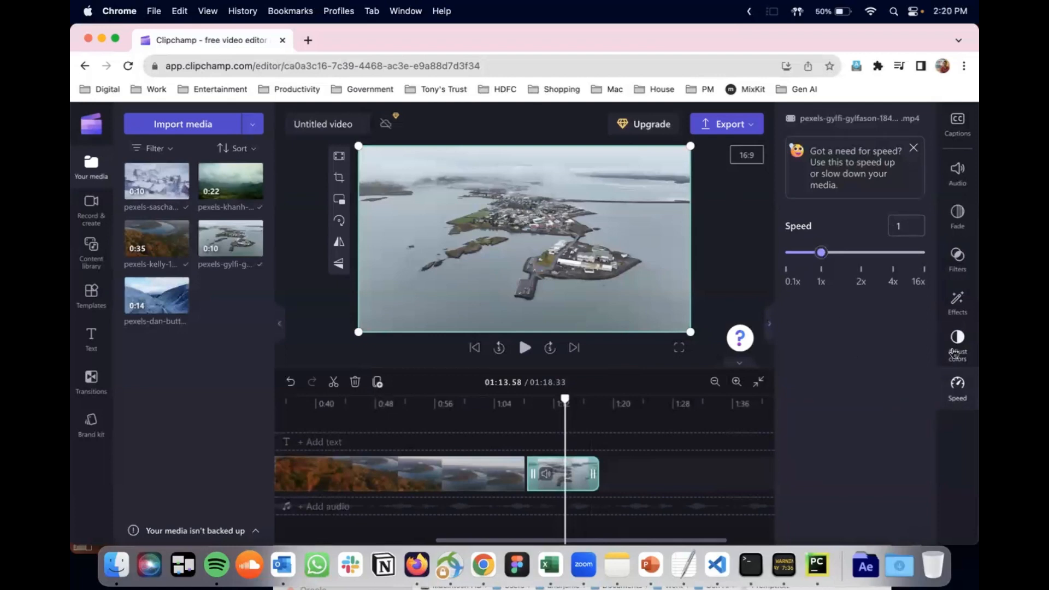
{"action": "left_click", "coordinate": [956, 134]}
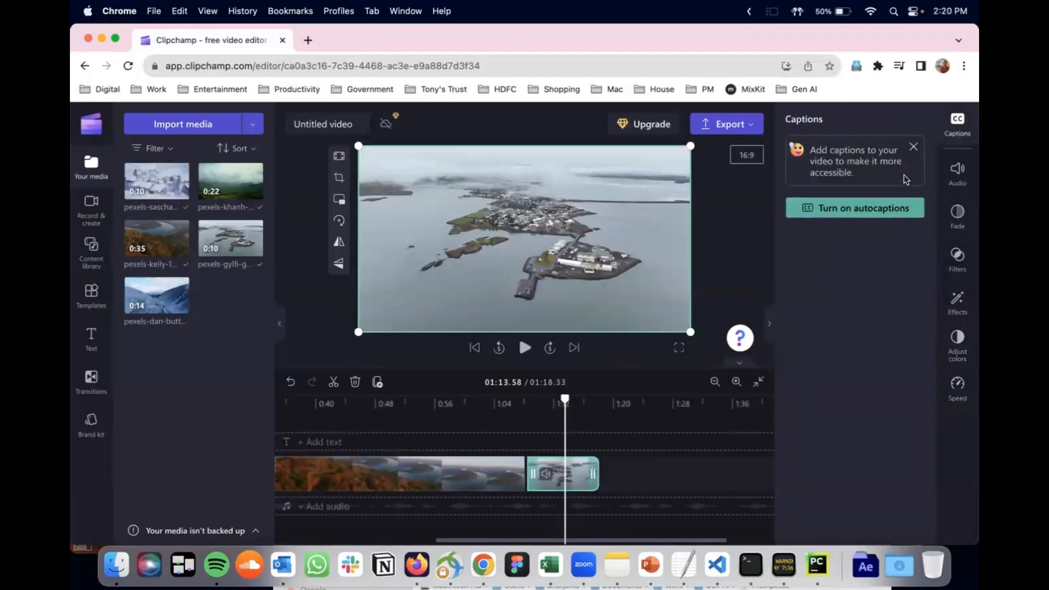
{"action": "left_click", "coordinate": [913, 146]}
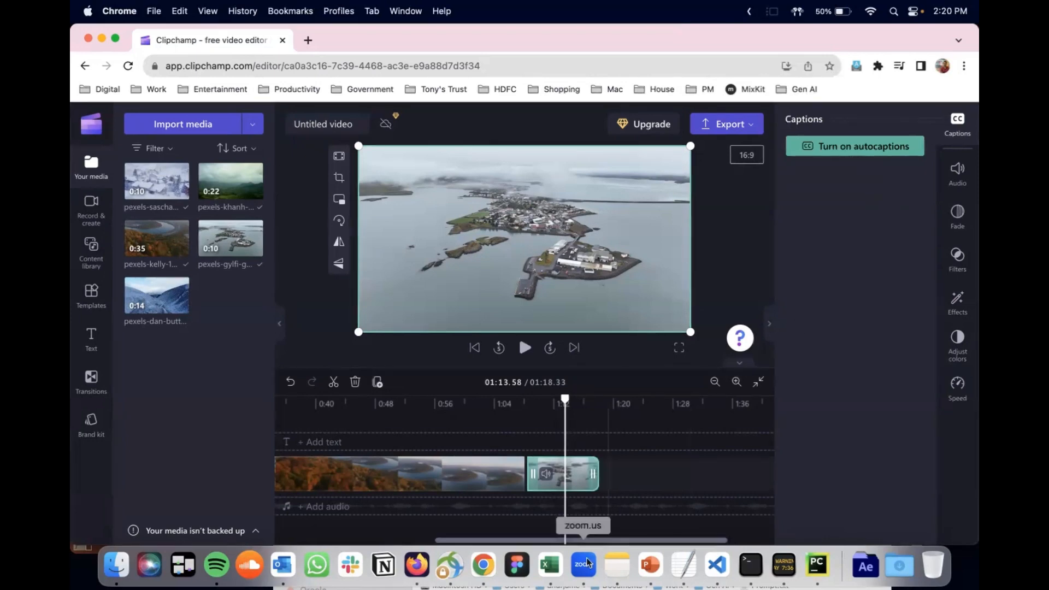
Return the playhead to the very start of the timeline and collapse the clip settings.
{"action": "left_click_drag", "start_coordinate": [600, 539], "coordinate": [447, 535]}
{"action": "left_click", "coordinate": [717, 383]}
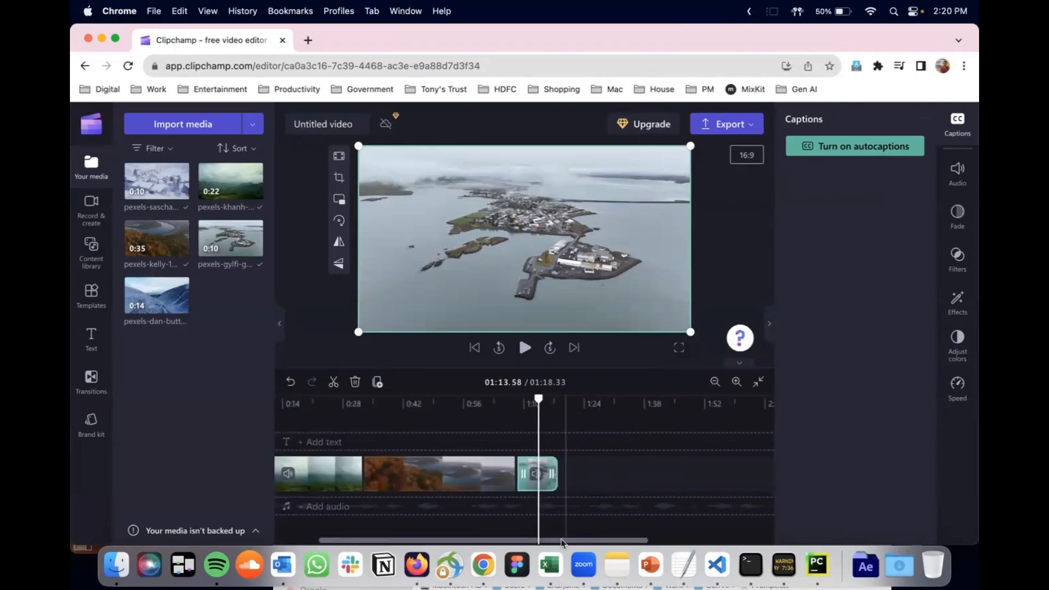
{"action": "left_click_drag", "start_coordinate": [562, 539], "coordinate": [511, 539]}
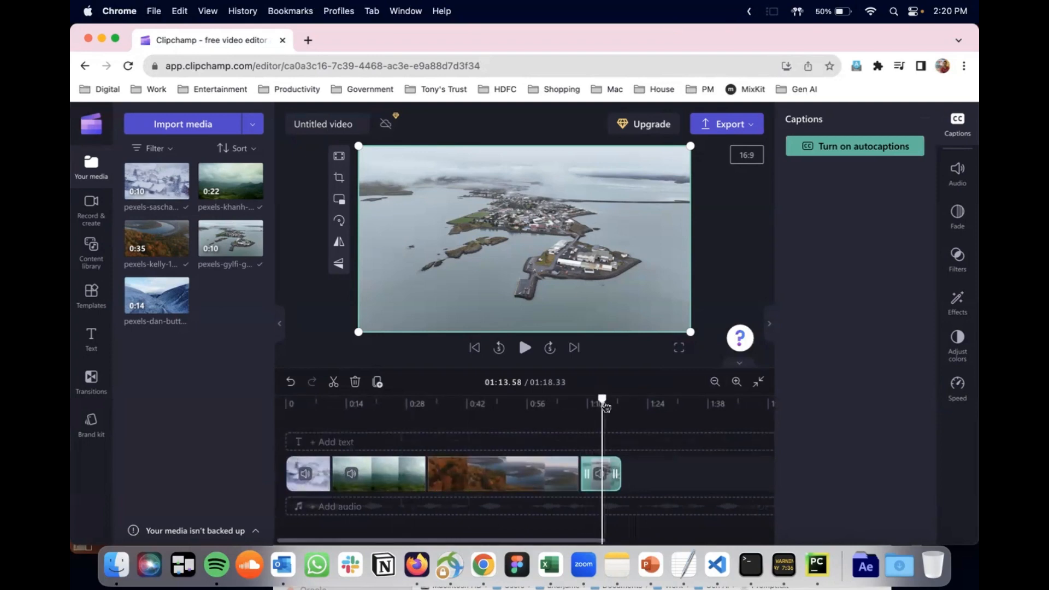
{"action": "left_click_drag", "start_coordinate": [601, 404], "coordinate": [275, 422]}
{"action": "left_click", "coordinate": [768, 323]}
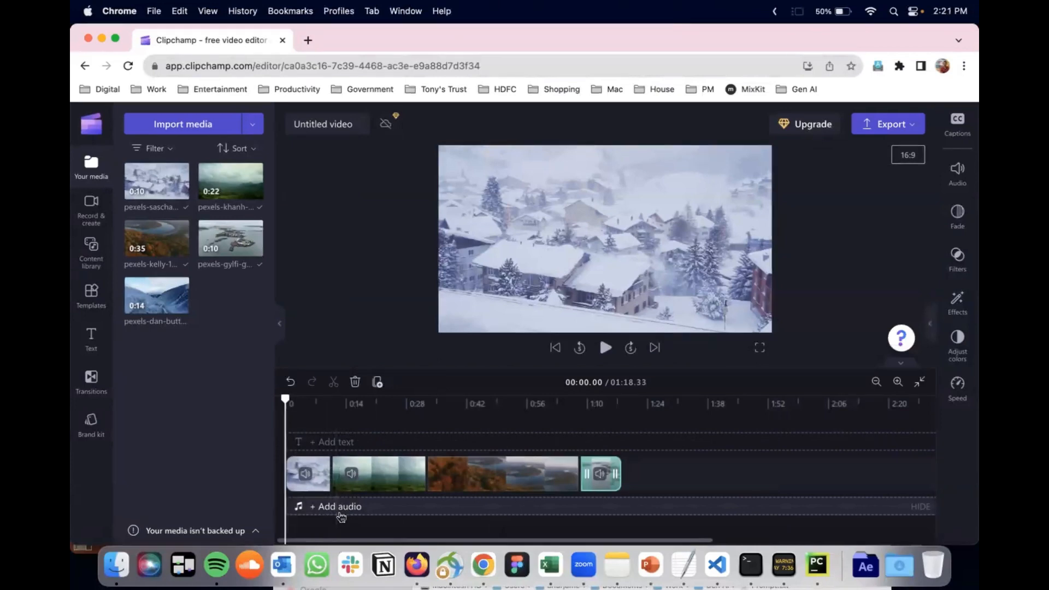
Add a Typewriter title and move it to the start of the timeline, above the snowy village clip.
{"action": "left_click", "coordinate": [329, 447]}
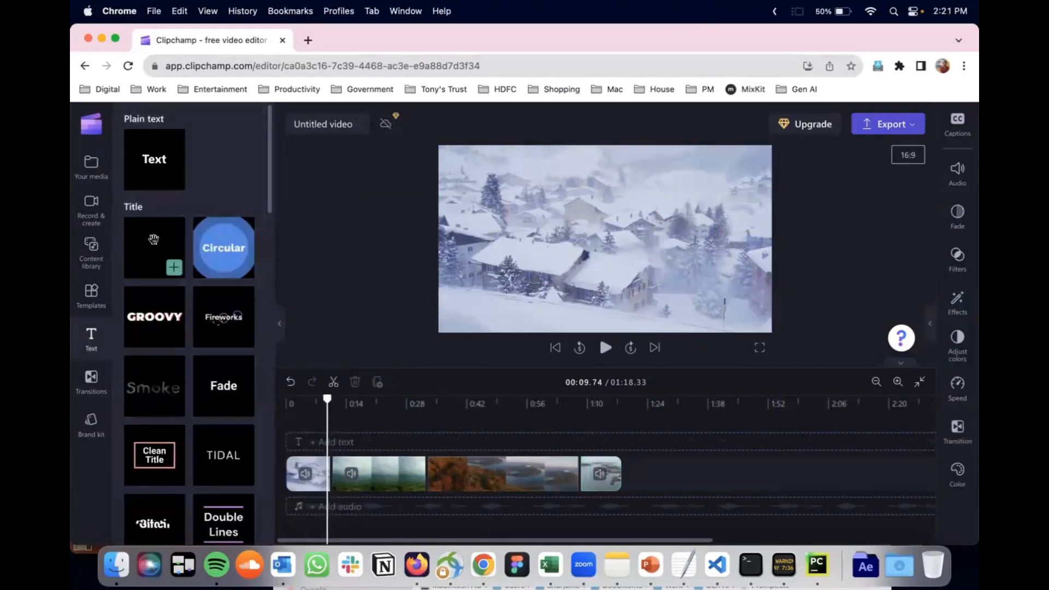
{"action": "left_click", "coordinate": [173, 269]}
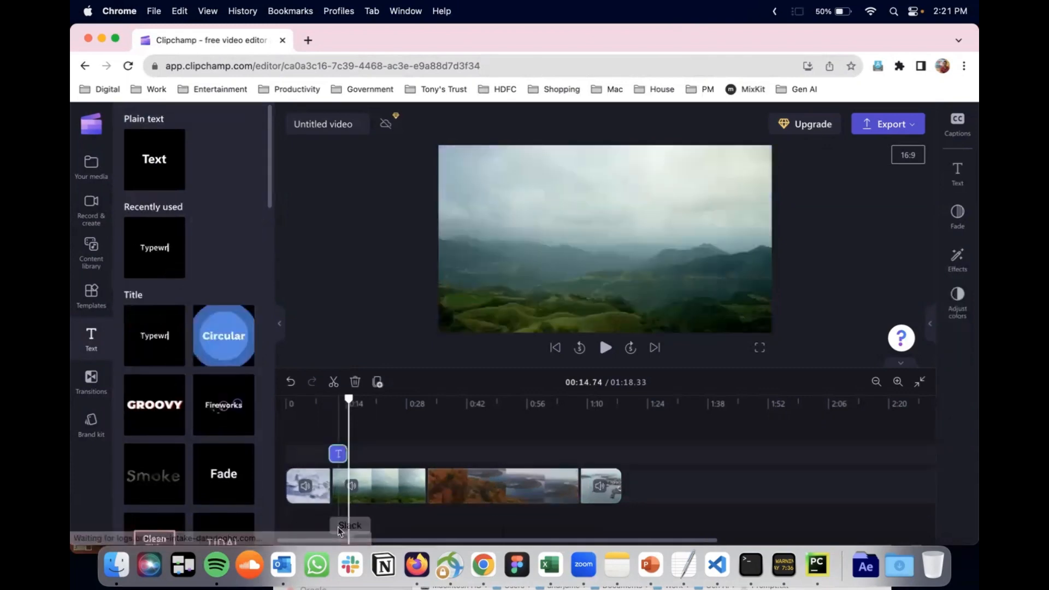
{"action": "mouse_move", "coordinate": [348, 400]}
{"action": "left_mouse_down"}
{"action": "mouse_move", "coordinate": [381, 403]}
{"action": "mouse_move", "coordinate": [336, 403]}
{"action": "mouse_move", "coordinate": [357, 403]}
{"action": "left_mouse_up"}
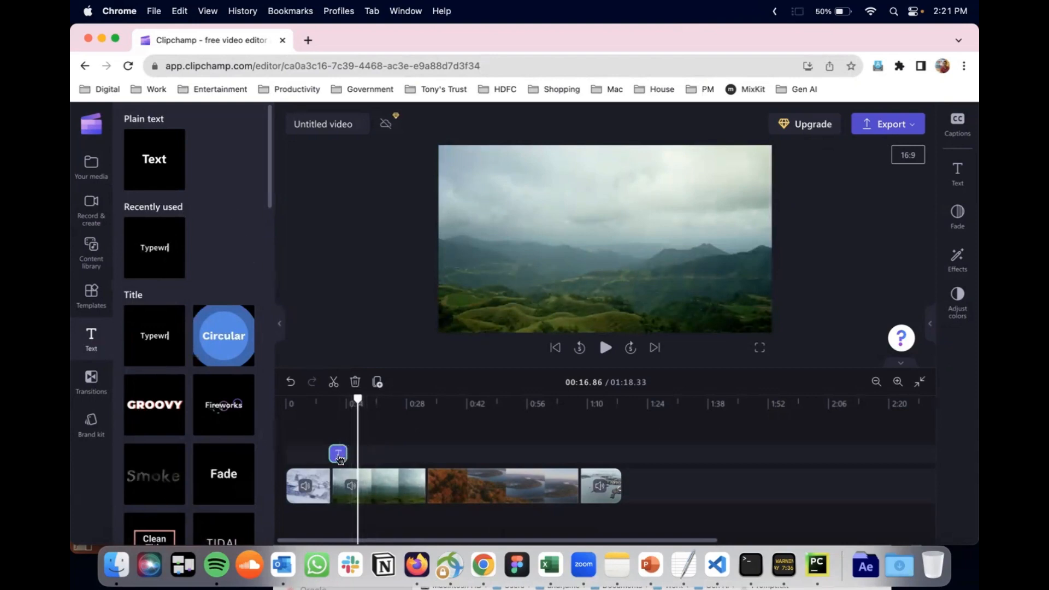
{"action": "left_click_drag", "start_coordinate": [340, 459], "coordinate": [295, 454]}
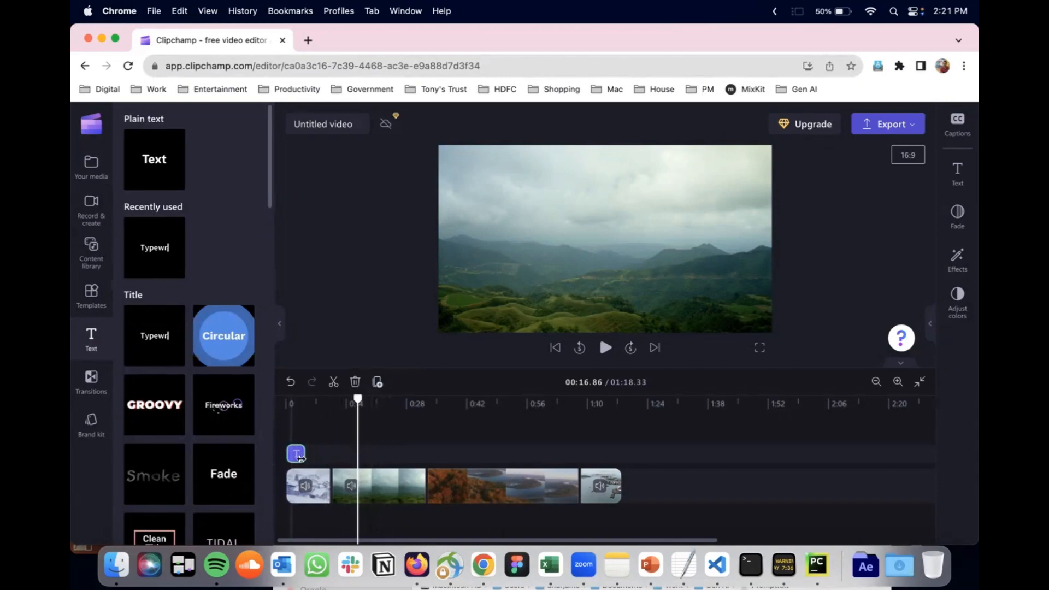
Change the title's text to "Beautiful Earth" and reduce its size slightly, with the playhead at about 00:02.
{"action": "left_click", "coordinate": [295, 403]}
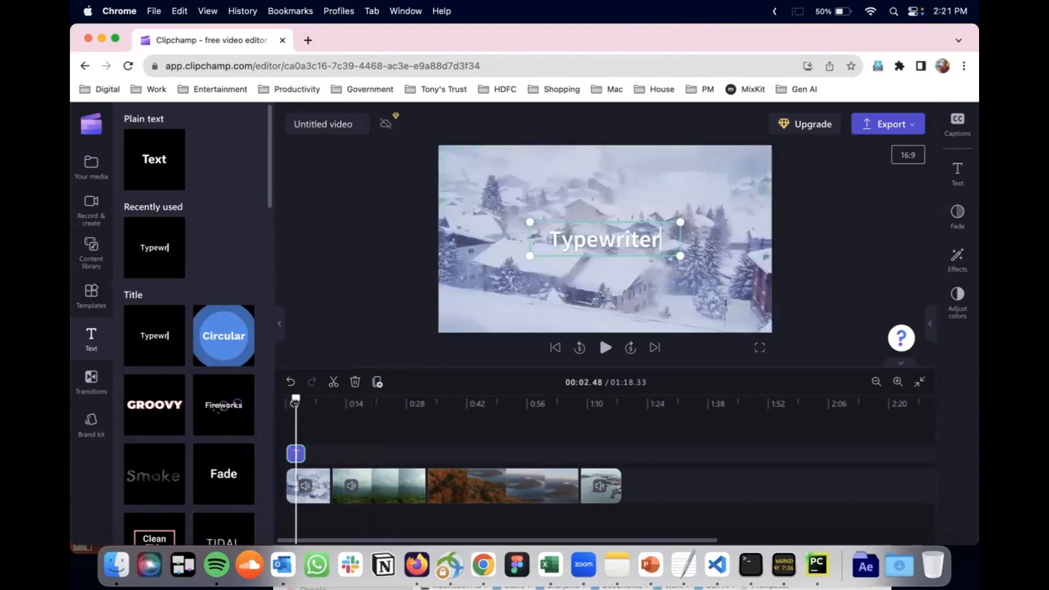
{"action": "left_click", "coordinate": [294, 452]}
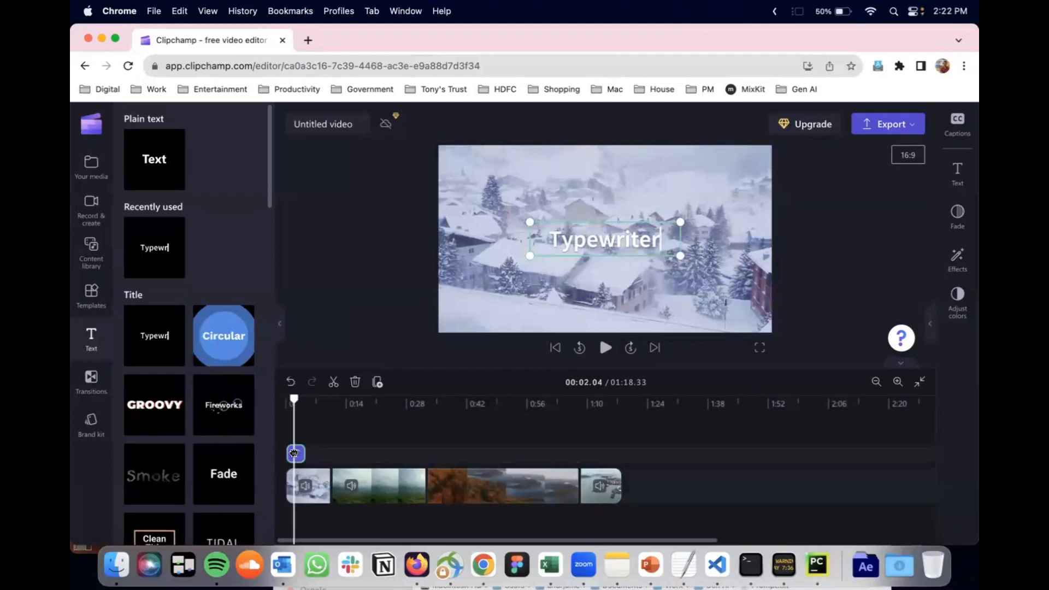
{"action": "left_click", "coordinate": [646, 238]}
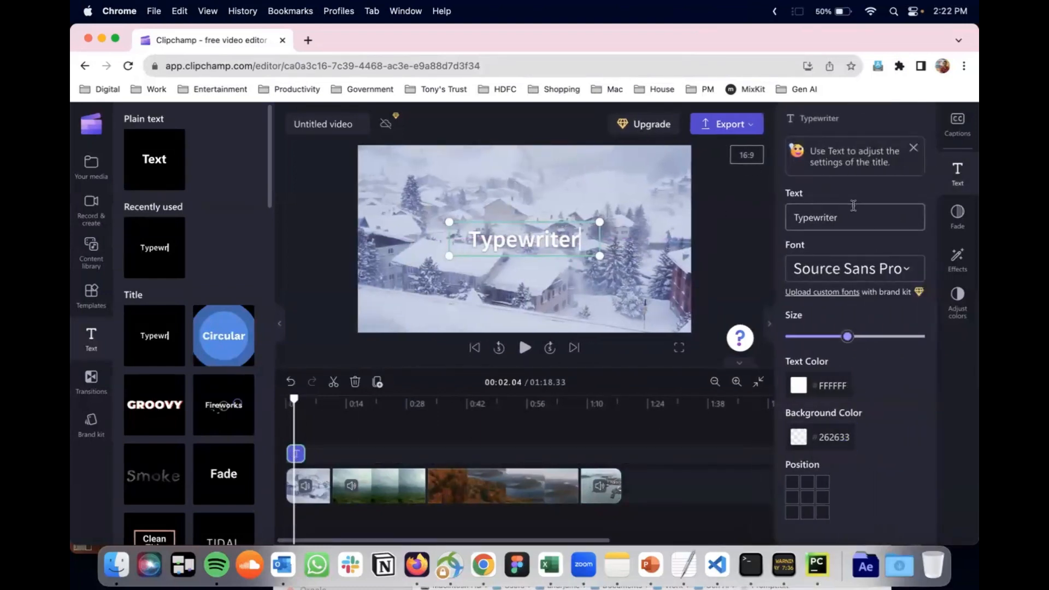
{"action": "left_click_drag", "start_coordinate": [852, 216], "coordinate": [784, 222]}
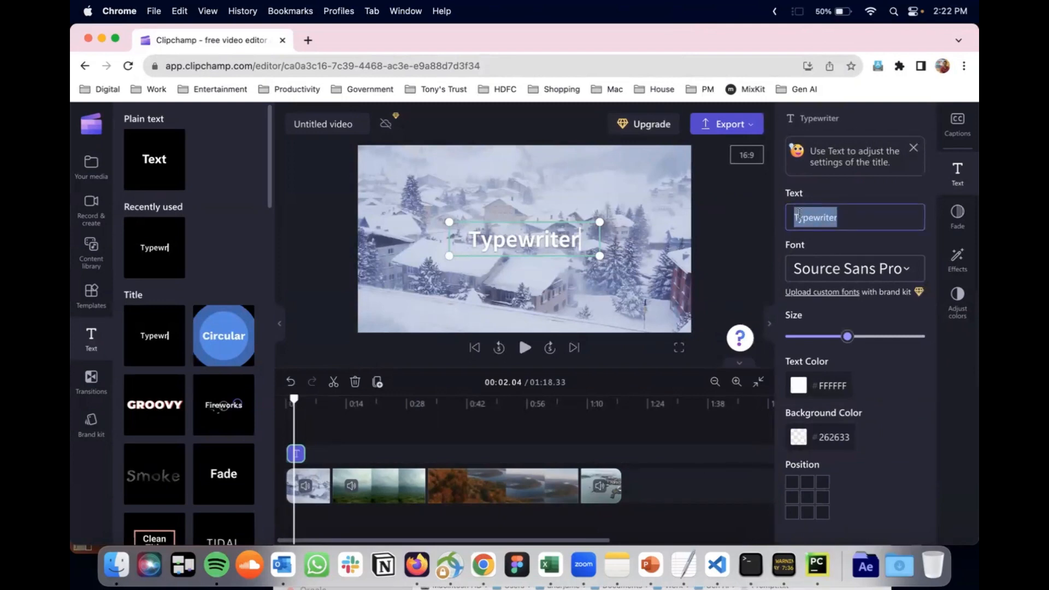
{"action": "type", "text": "Beautiful"}
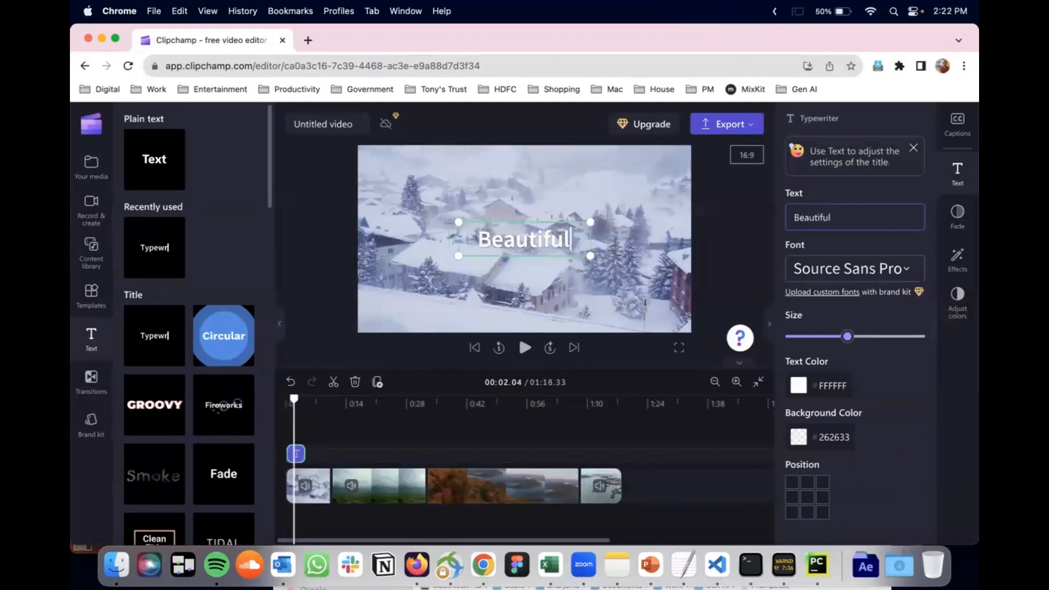
{"action": "type", "text": " Earth"}
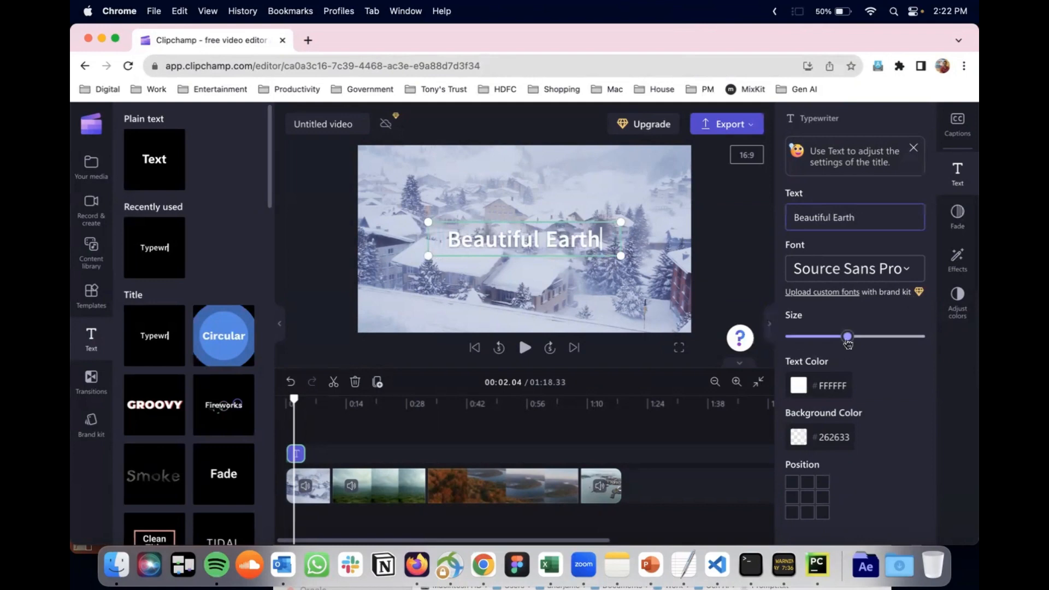
{"action": "left_click_drag", "start_coordinate": [847, 337], "coordinate": [843, 337]}
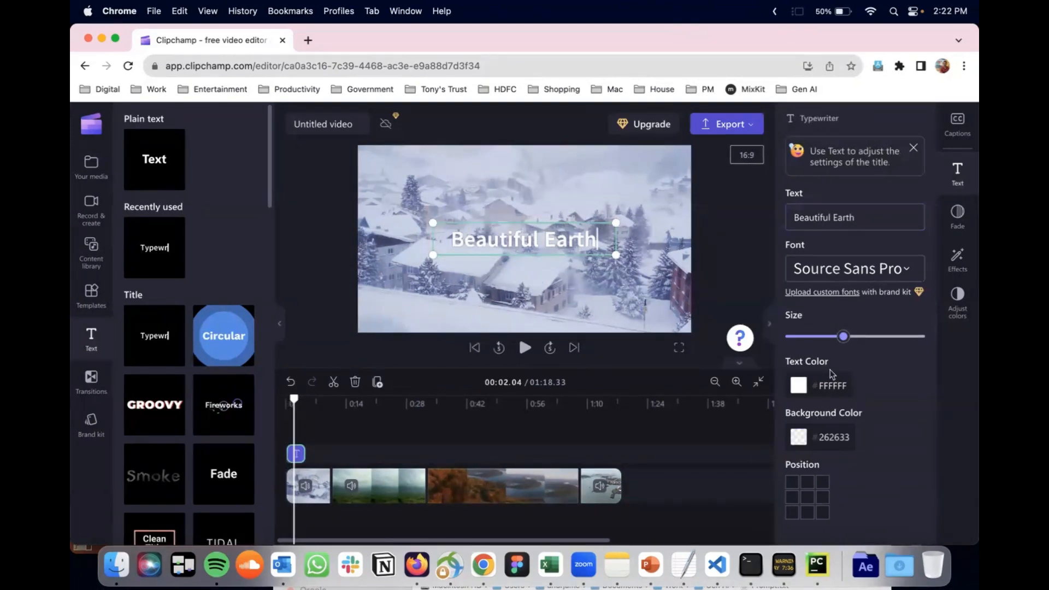
Try blue, indigo, purple, black and white backgrounds behind the title, and clear the background color.
{"action": "left_click", "coordinate": [836, 436]}
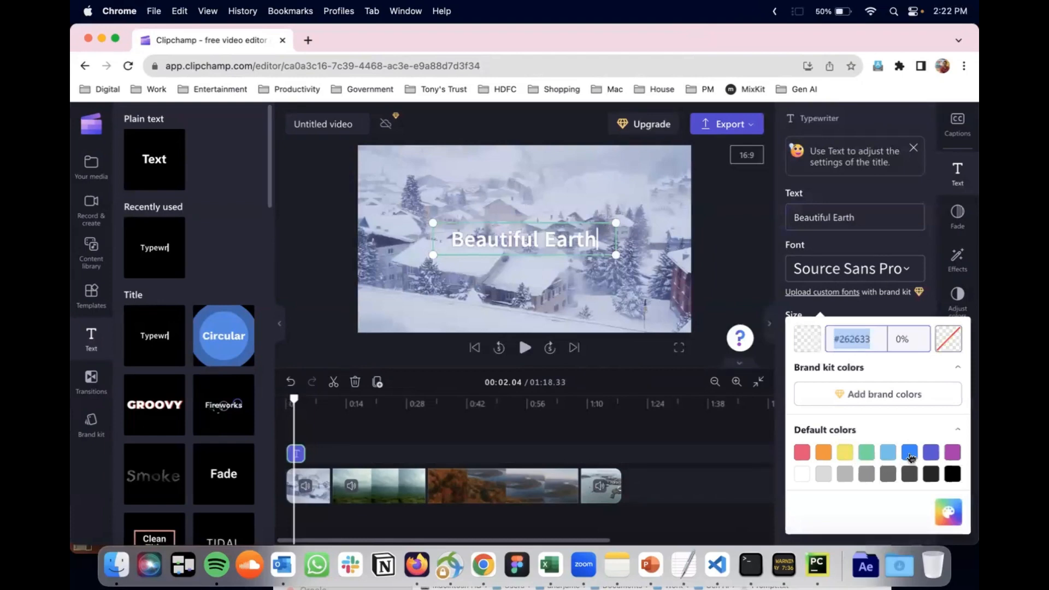
{"action": "left_click", "coordinate": [909, 453]}
{"action": "left_click", "coordinate": [930, 456]}
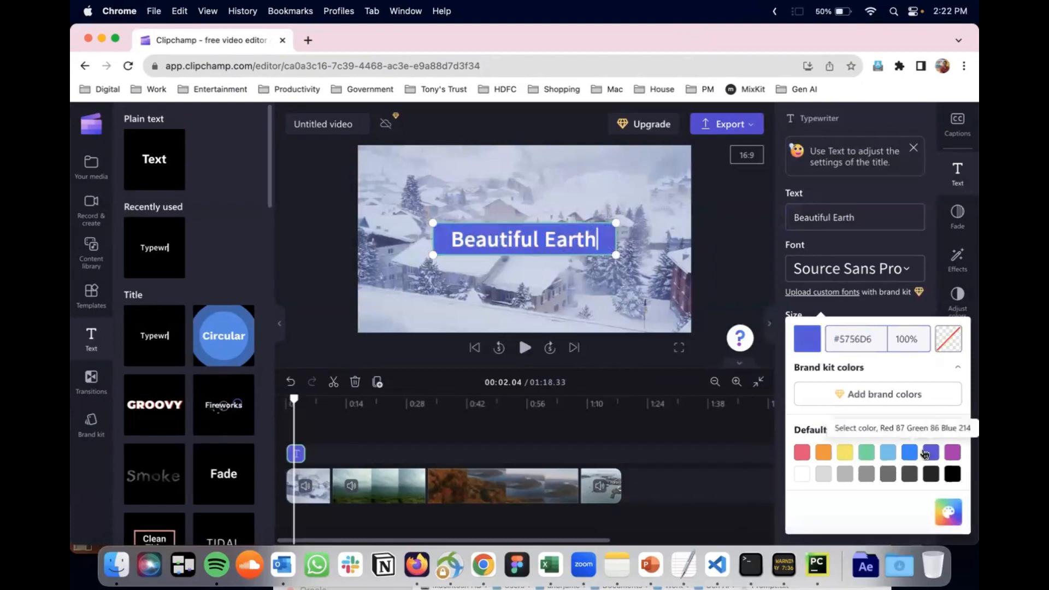
{"action": "left_click", "coordinate": [951, 454]}
{"action": "left_click", "coordinate": [952, 473]}
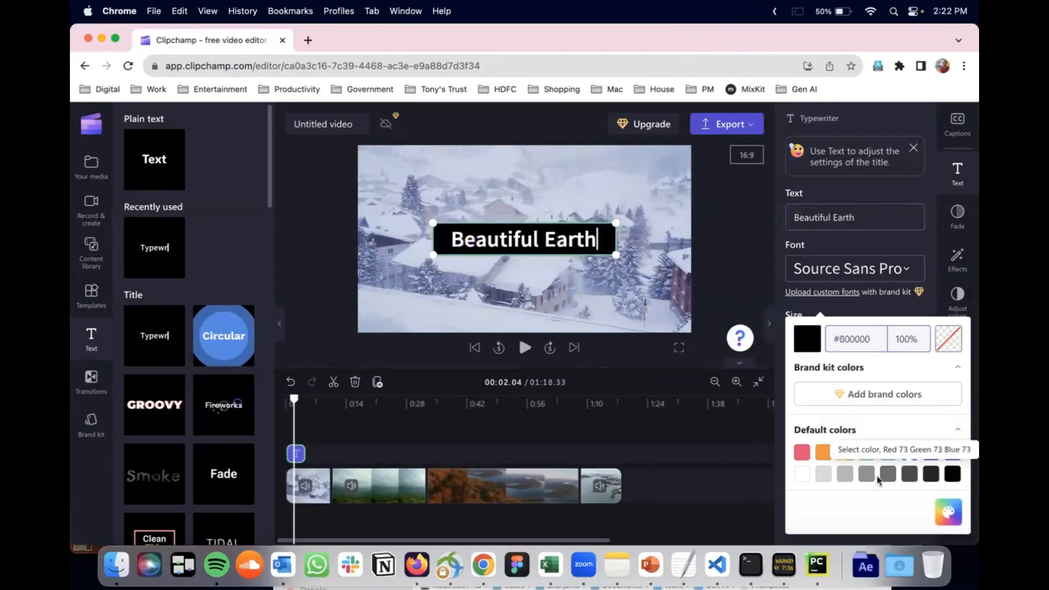
{"action": "left_click", "coordinate": [802, 474]}
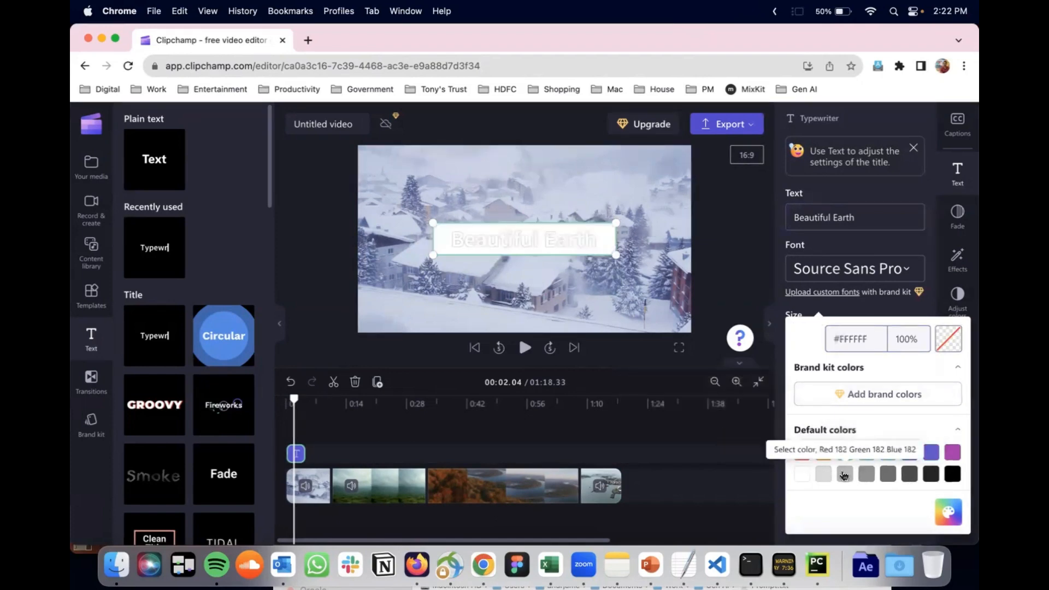
{"action": "left_click", "coordinate": [948, 339]}
{"action": "left_click", "coordinate": [774, 443]}
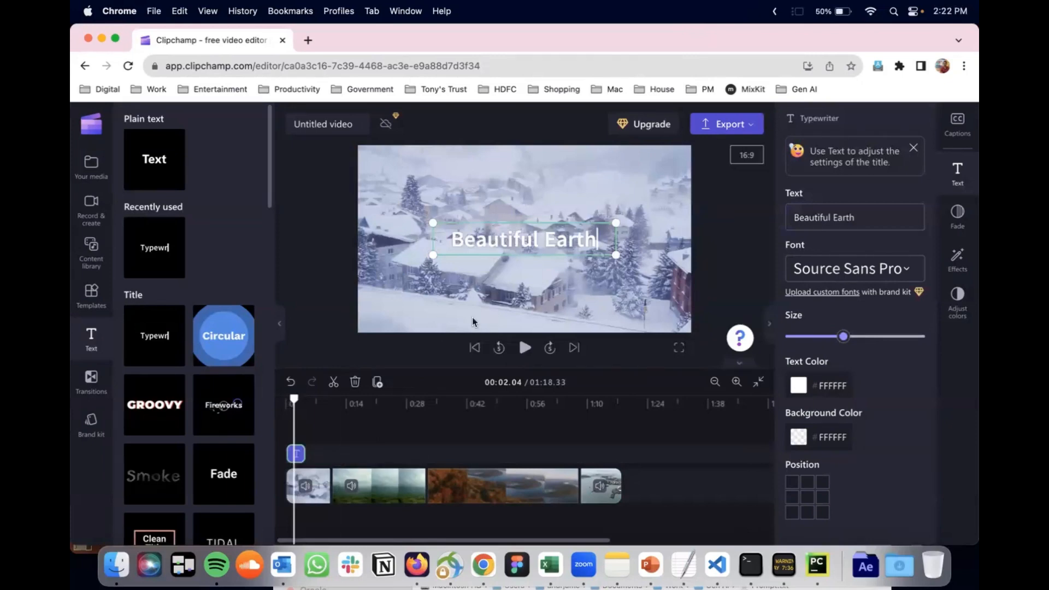
Select all four video clips and move them together so they start right after the "Beautiful Earth" title ends.
{"action": "left_click", "coordinate": [316, 478]}
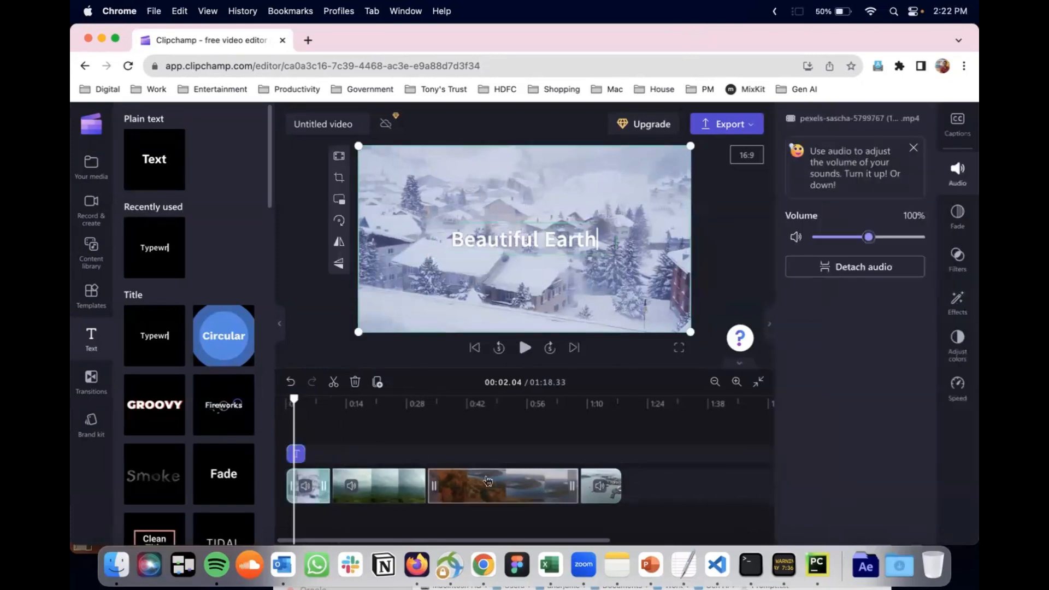
{"action": "left_click", "coordinate": [412, 483], "text": "shift"}
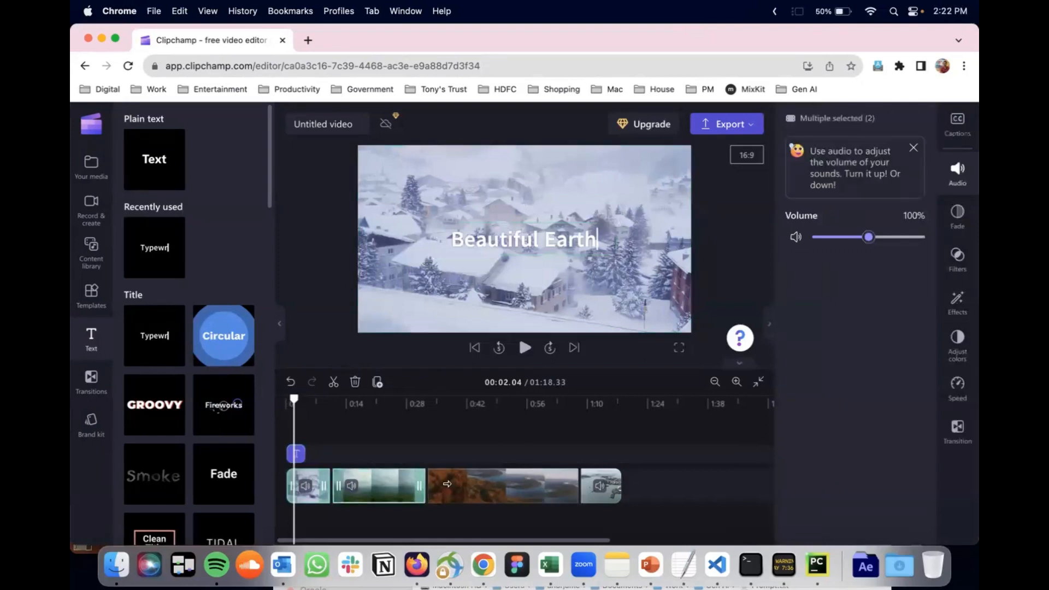
{"action": "left_click", "coordinate": [596, 485], "text": "shift"}
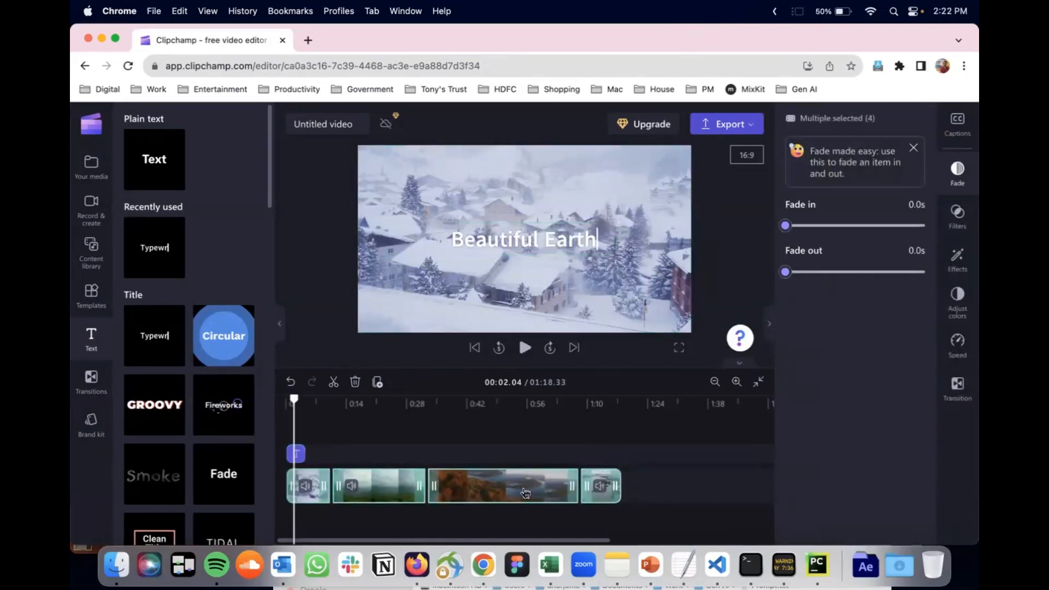
{"action": "left_click_drag", "start_coordinate": [523, 487], "coordinate": [544, 488]}
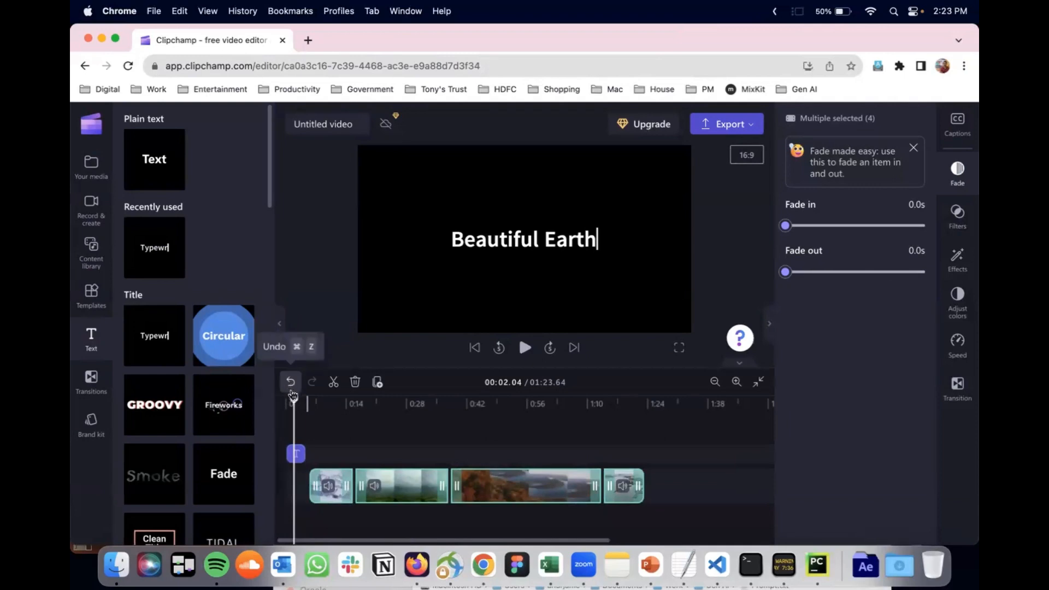
Add a Typewriter title at the end of the last clip, with the playhead in the middle of it at about 01:26.
{"action": "left_click_drag", "start_coordinate": [293, 398], "coordinate": [644, 416]}
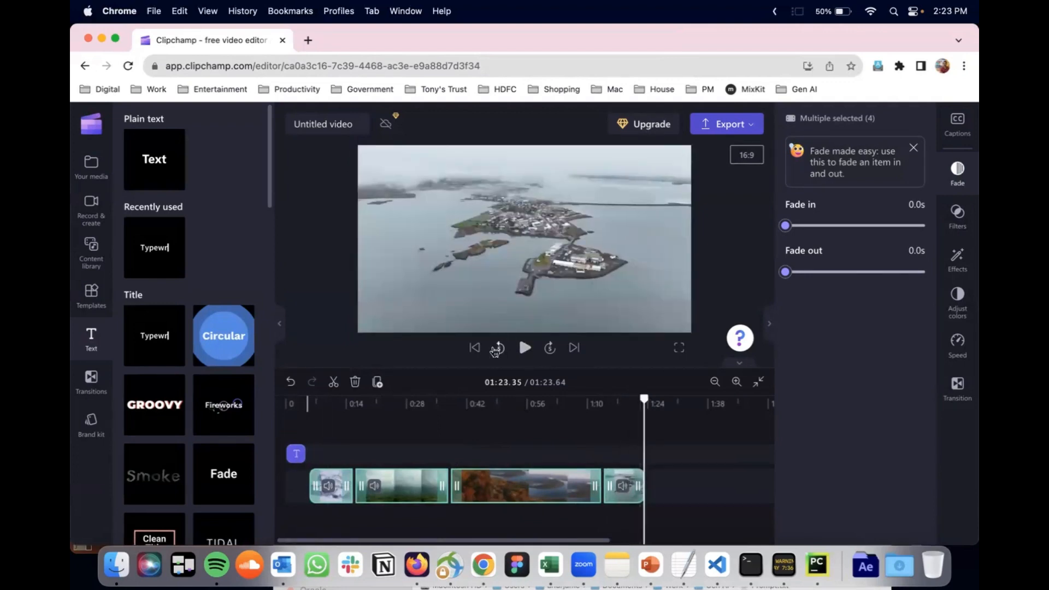
{"action": "scroll", "coordinate": [234, 421], "scroll_direction": "down", "scroll_amount": 5}
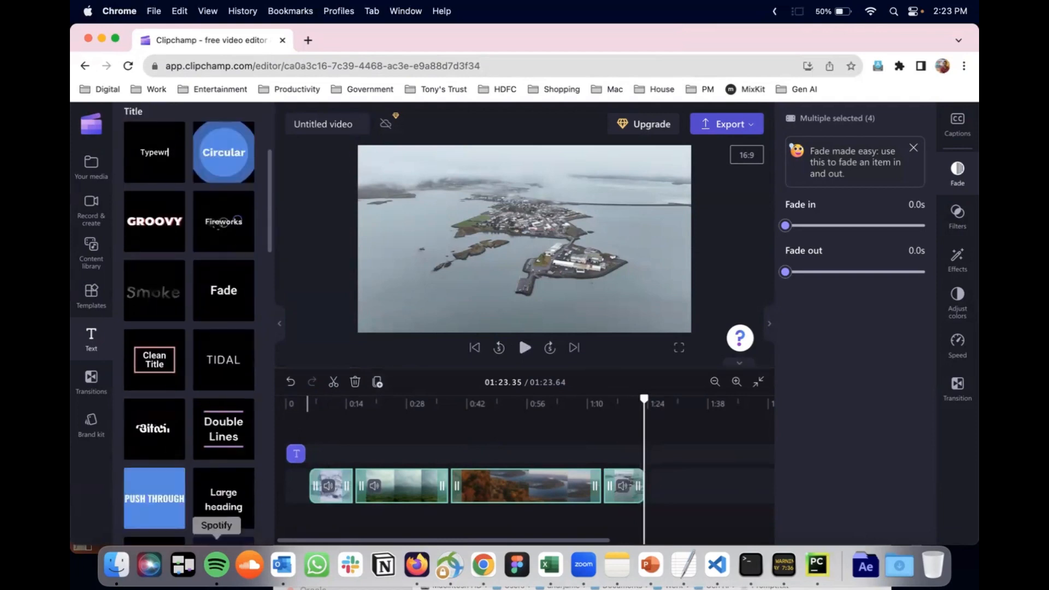
{"action": "scroll", "coordinate": [191, 384], "scroll_direction": "down", "scroll_amount": 3}
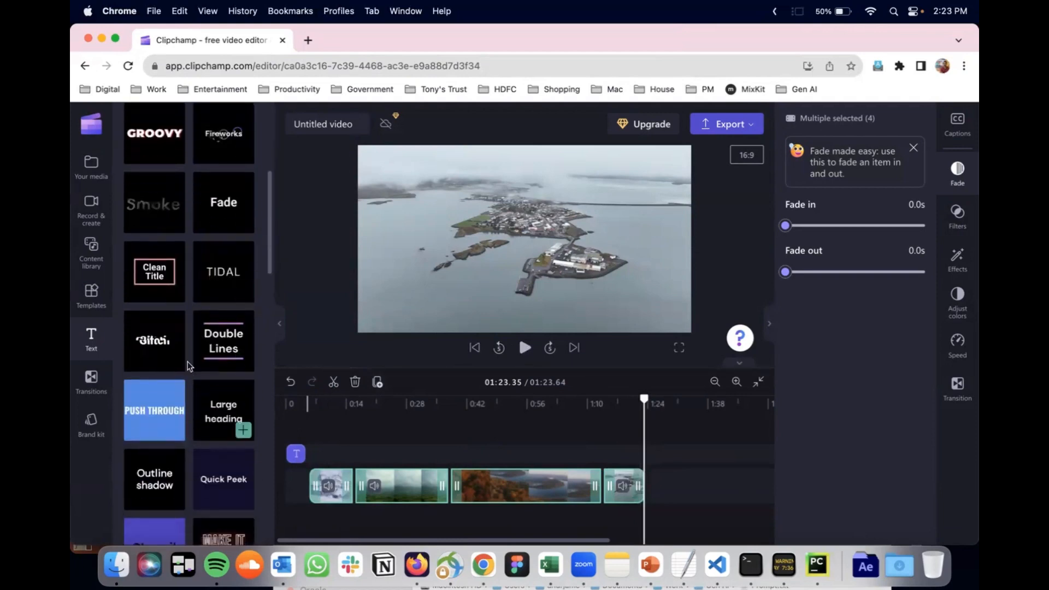
{"action": "scroll", "coordinate": [188, 366], "scroll_direction": "up", "scroll_amount": 8}
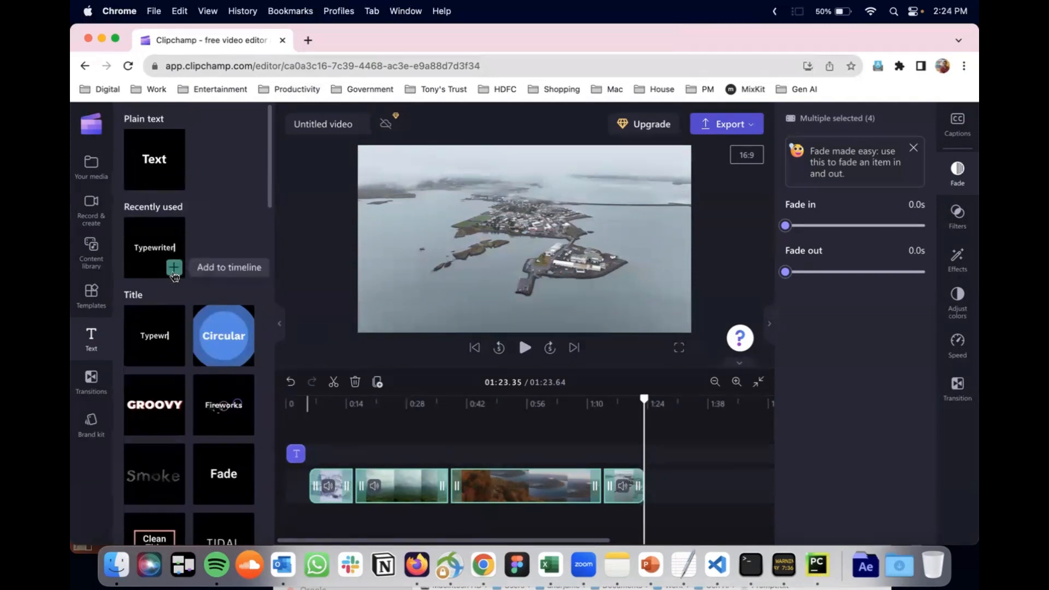
{"action": "left_click", "coordinate": [173, 268]}
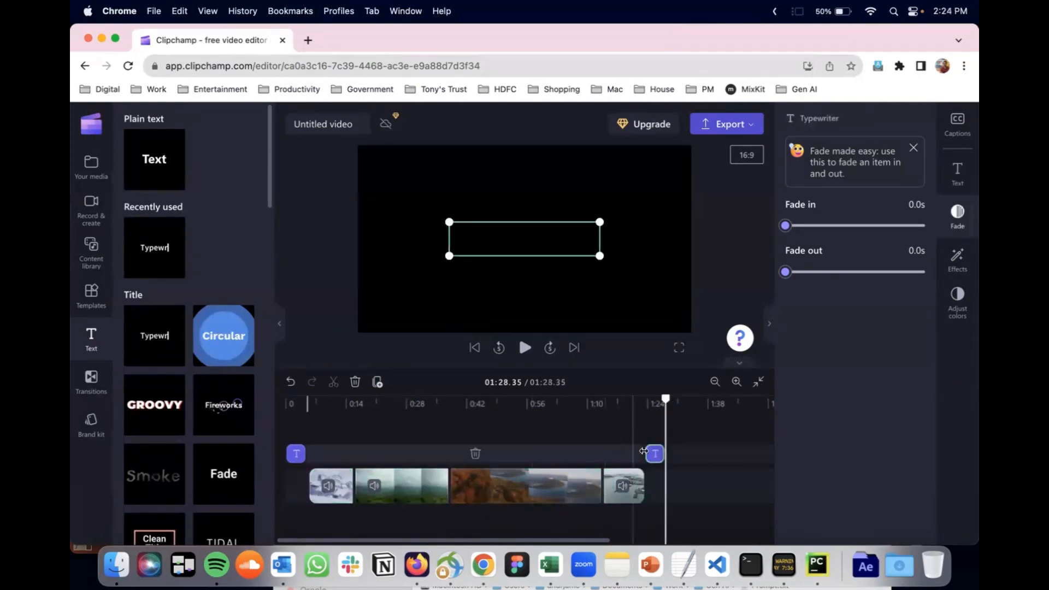
{"action": "left_click", "coordinate": [655, 403]}
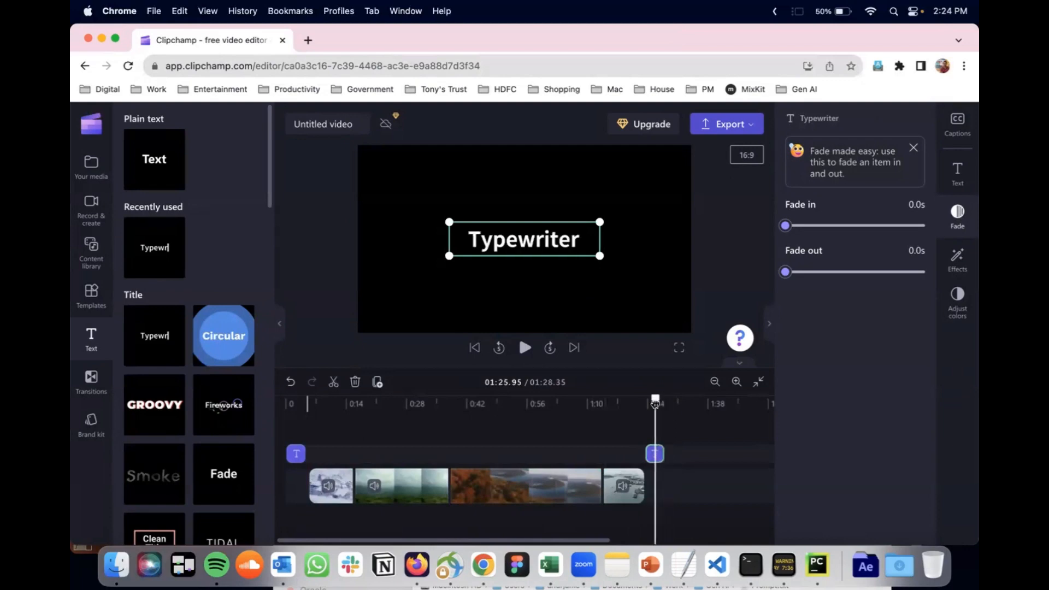
Change the closing title's text to "Thanks for watching" and scrub to about 01:25 to check it.
{"action": "left_click", "coordinate": [654, 453]}
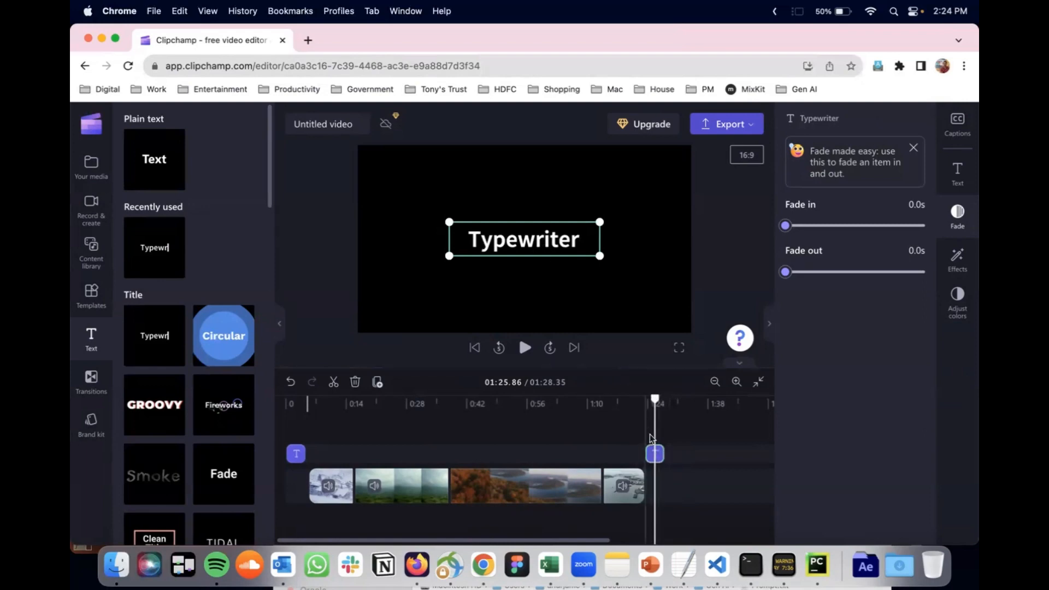
{"action": "left_click", "coordinate": [654, 452]}
{"action": "left_click", "coordinate": [544, 240]}
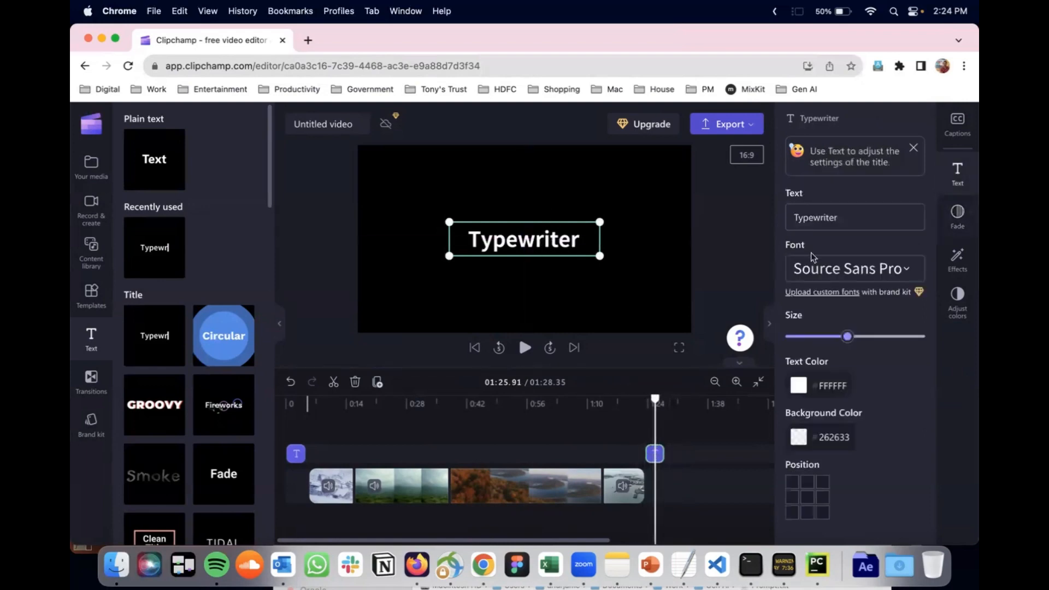
{"action": "left_click_drag", "start_coordinate": [844, 218], "coordinate": [779, 229]}
{"action": "type", "text": "T"}
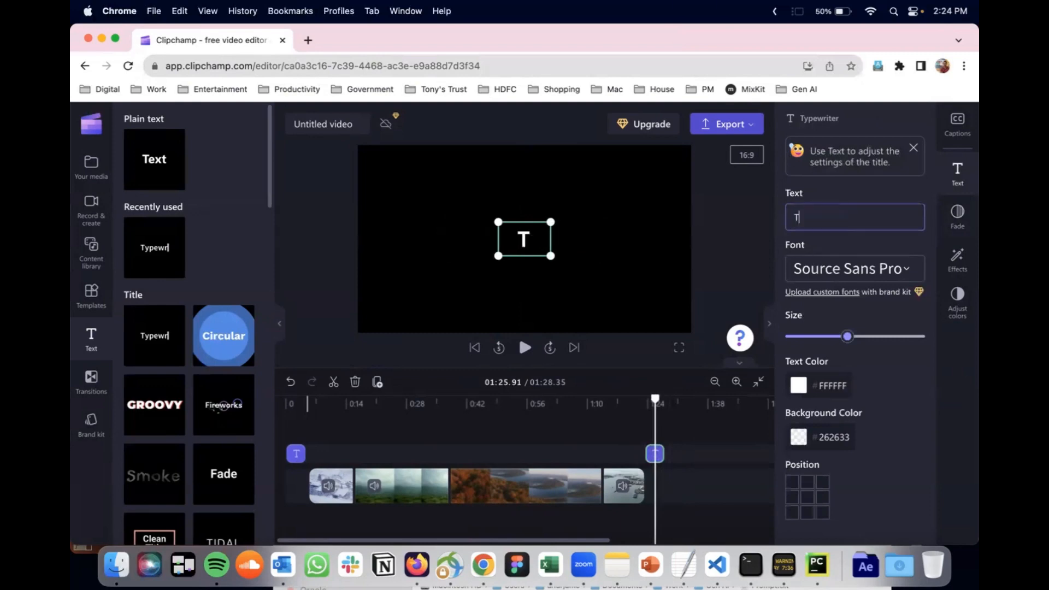
{"action": "type", "text": "hanks for watching"}
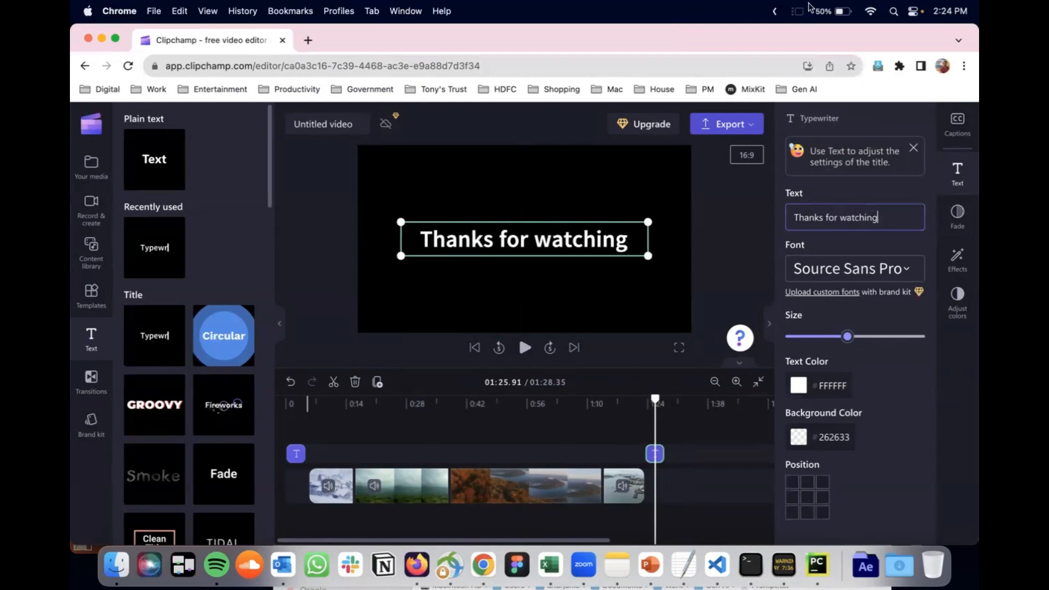
{"action": "left_click", "coordinate": [716, 441]}
{"action": "left_click_drag", "start_coordinate": [665, 399], "coordinate": [653, 400]}
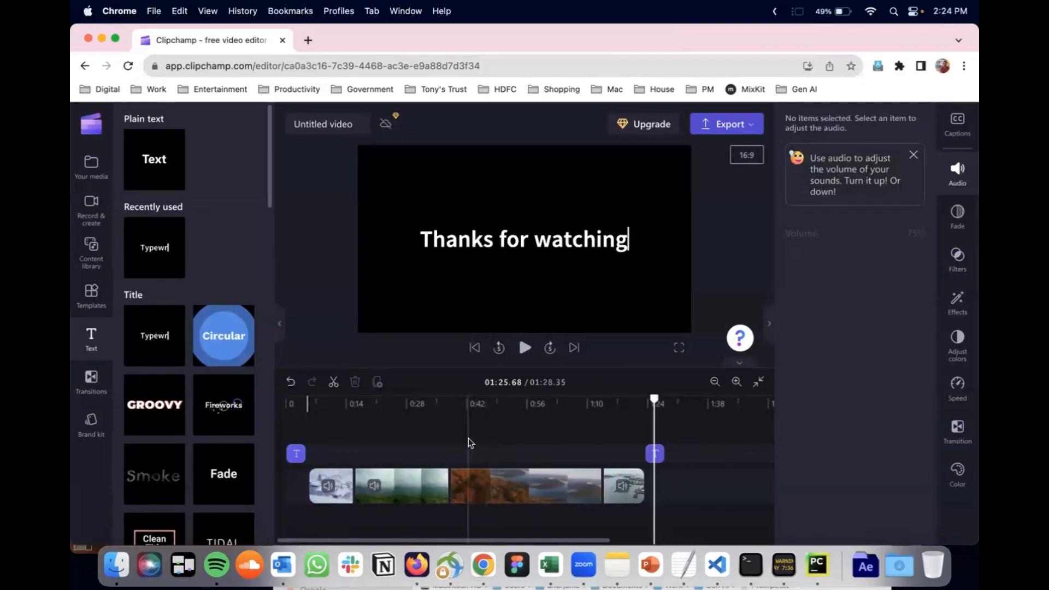
Open the transitions library, and preview the video from the start up to about 00:12.
{"action": "mouse_move", "coordinate": [468, 445]}
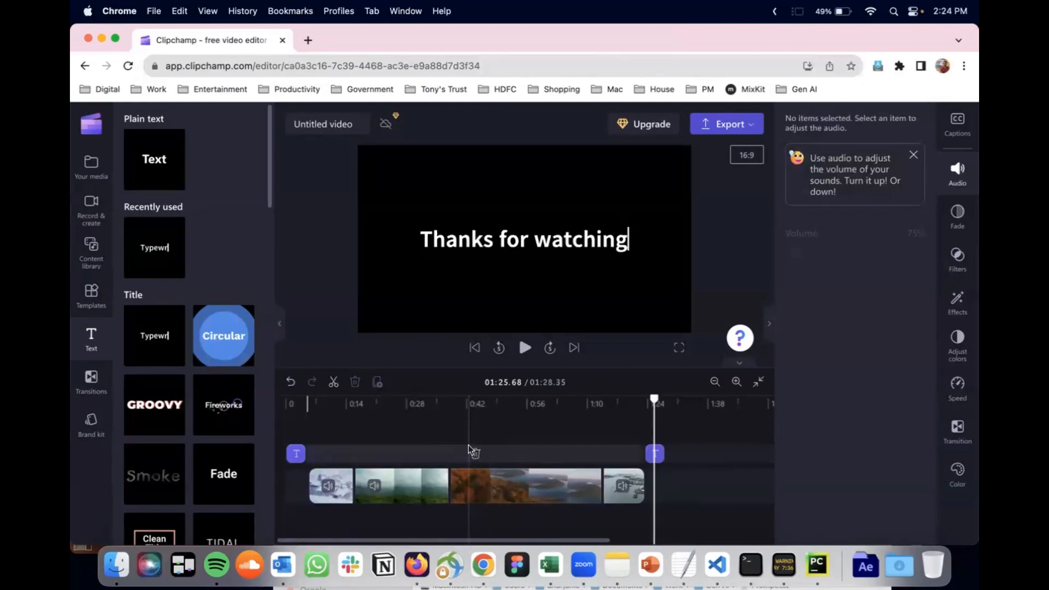
{"action": "left_click", "coordinate": [91, 381]}
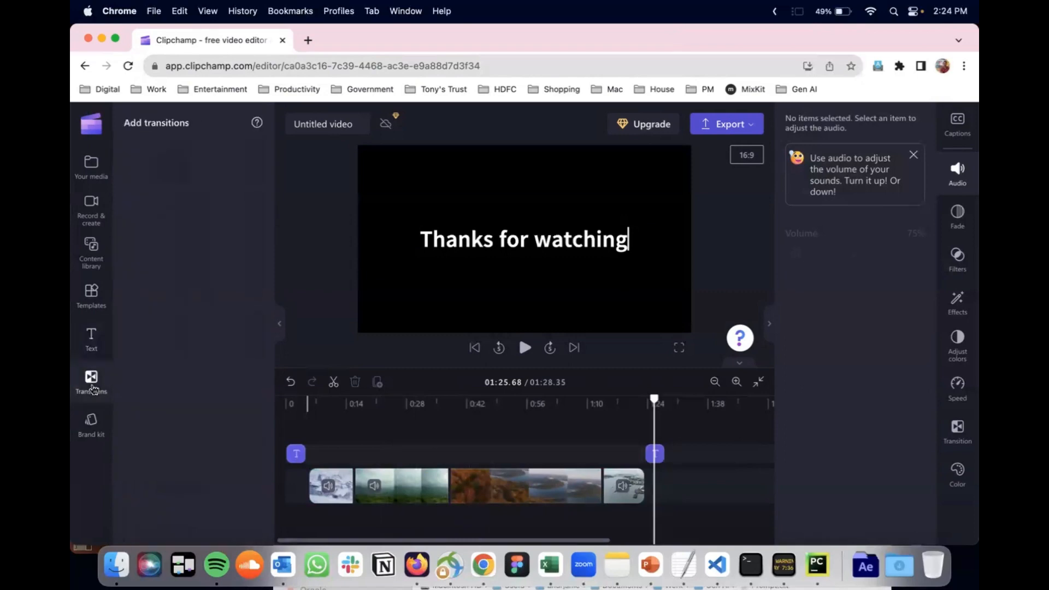
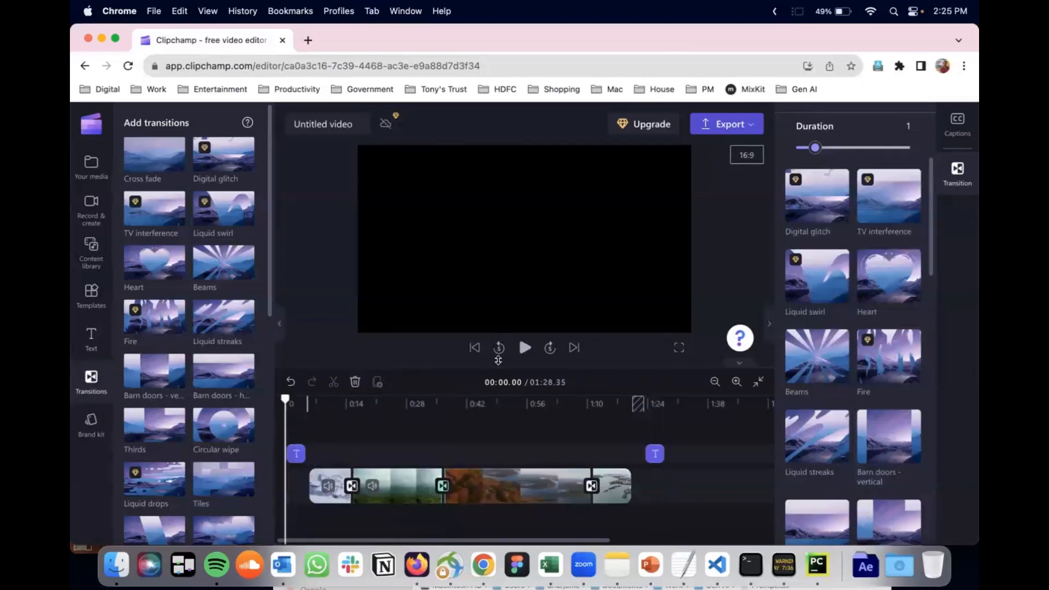
{"action": "left_click", "coordinate": [524, 347]}
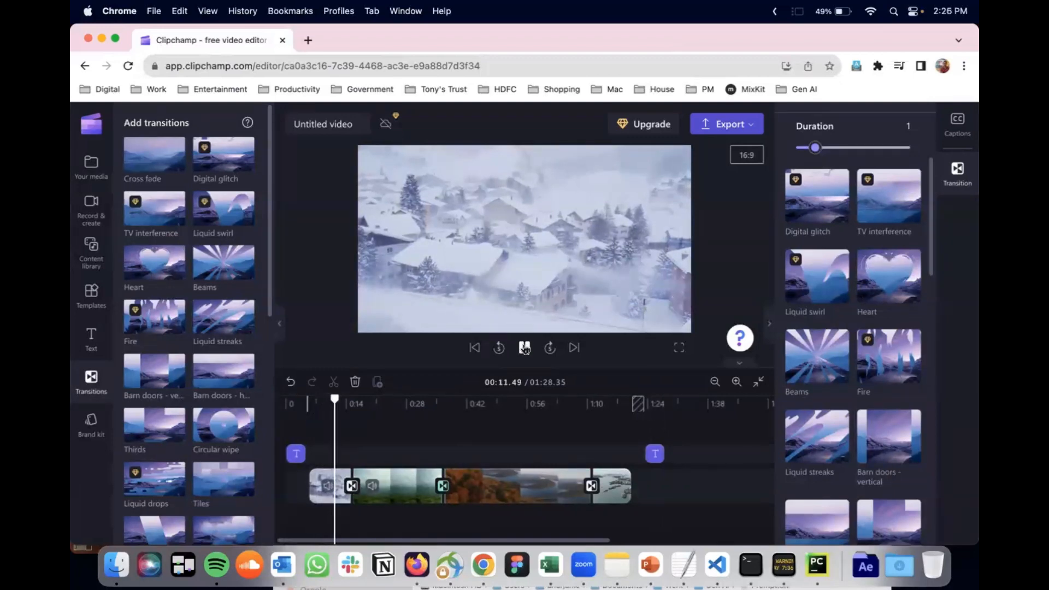
{"action": "left_click", "coordinate": [425, 325]}
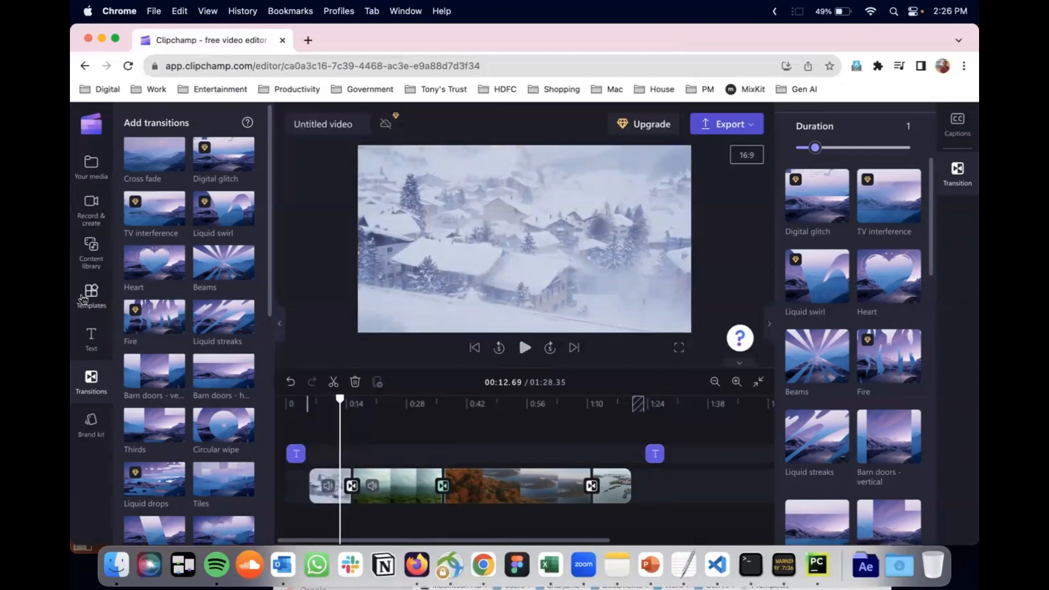
Open the Free to use music collection in the content library and listen to a preview of the track Calm river.
{"action": "left_click", "coordinate": [92, 248]}
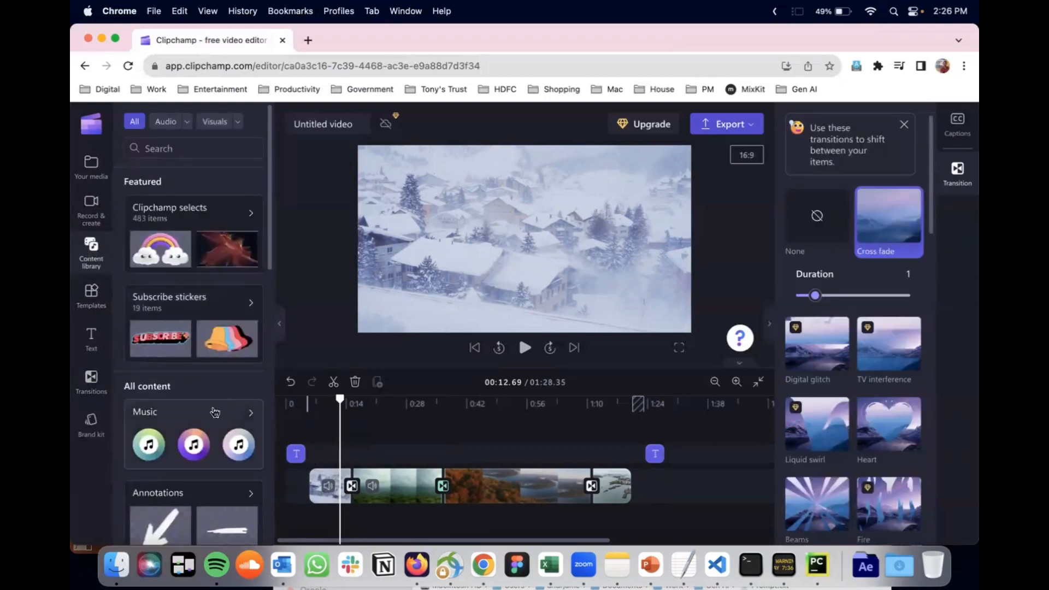
{"action": "left_click", "coordinate": [216, 419]}
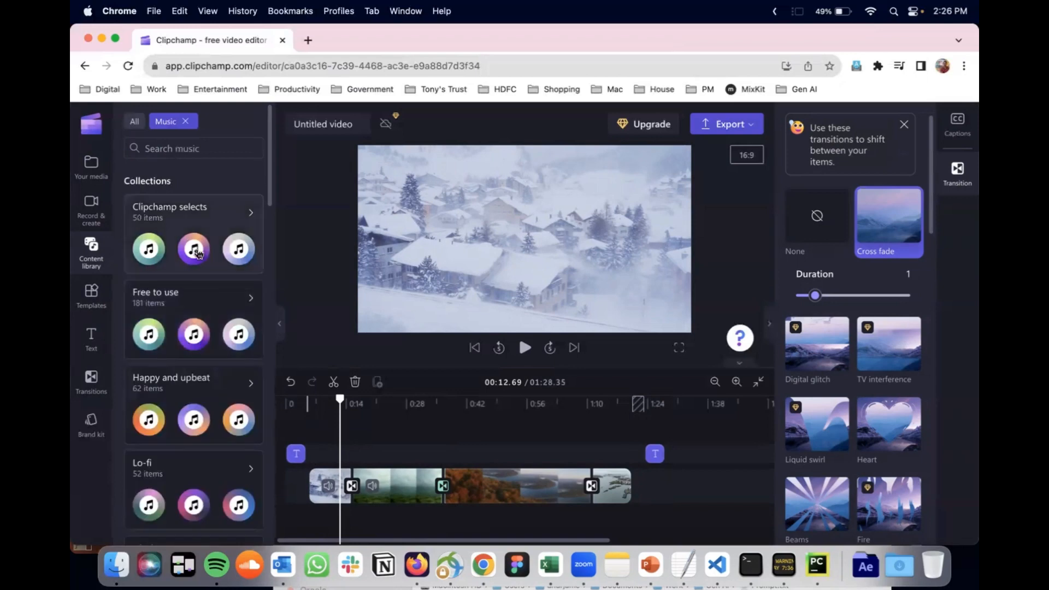
{"action": "left_click", "coordinate": [218, 305]}
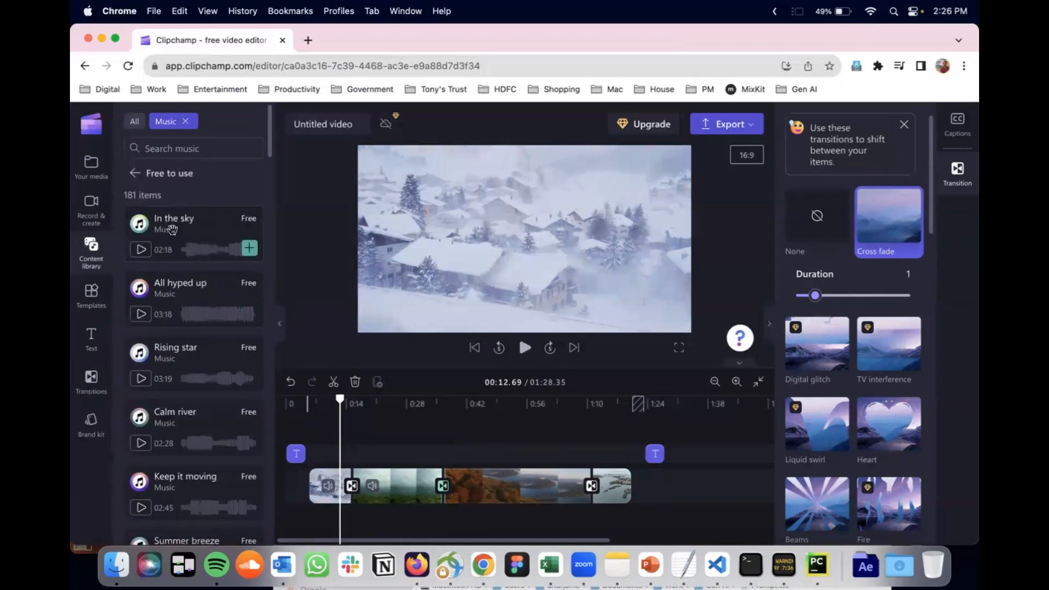
{"action": "scroll", "coordinate": [170, 231], "scroll_direction": "down", "scroll_amount": 1}
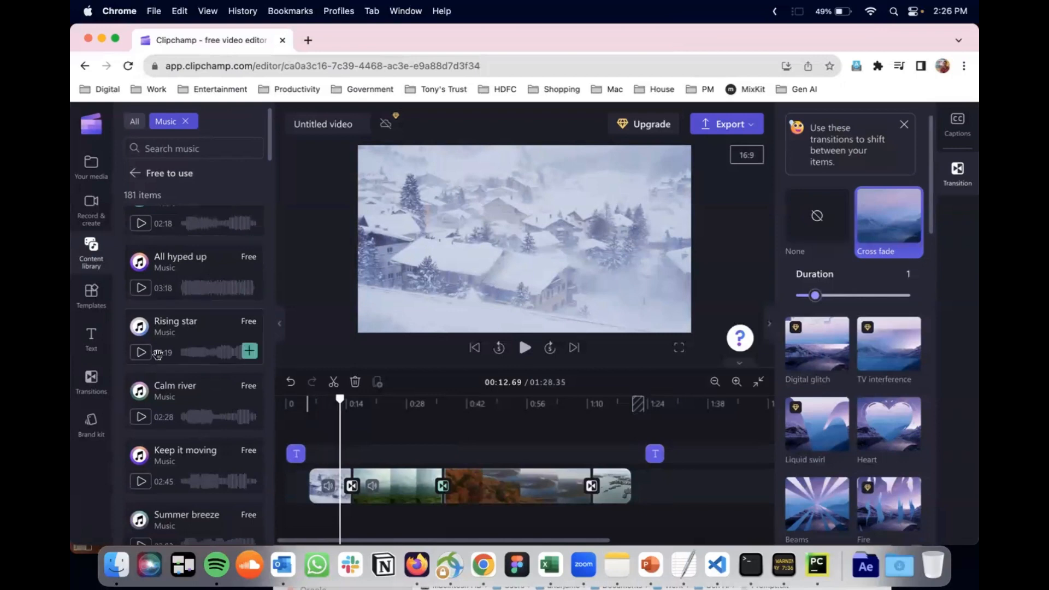
{"action": "scroll", "coordinate": [162, 354], "scroll_direction": "down", "scroll_amount": 2}
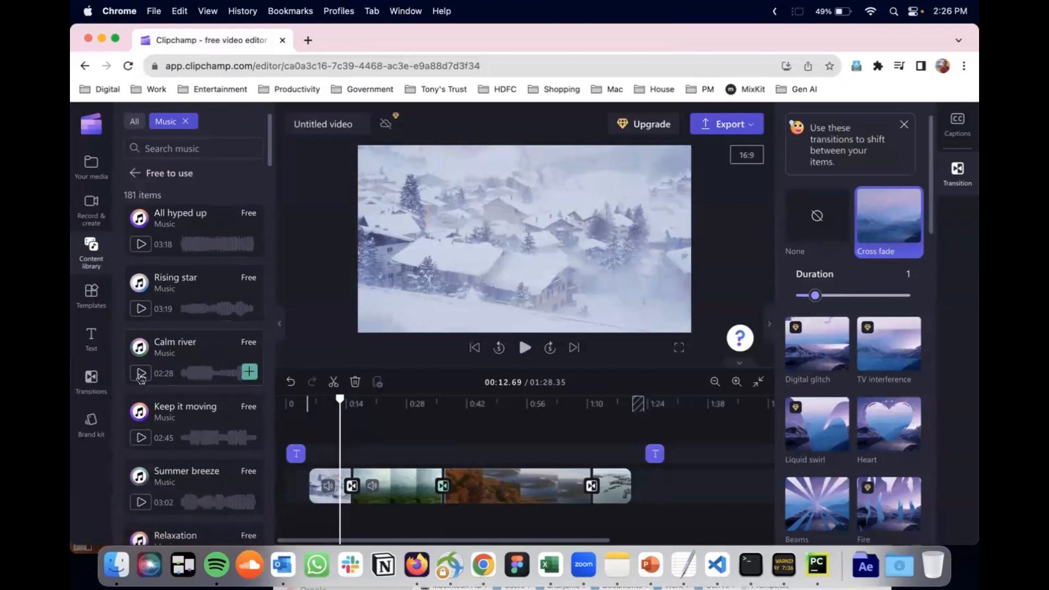
{"action": "left_click", "coordinate": [141, 374]}
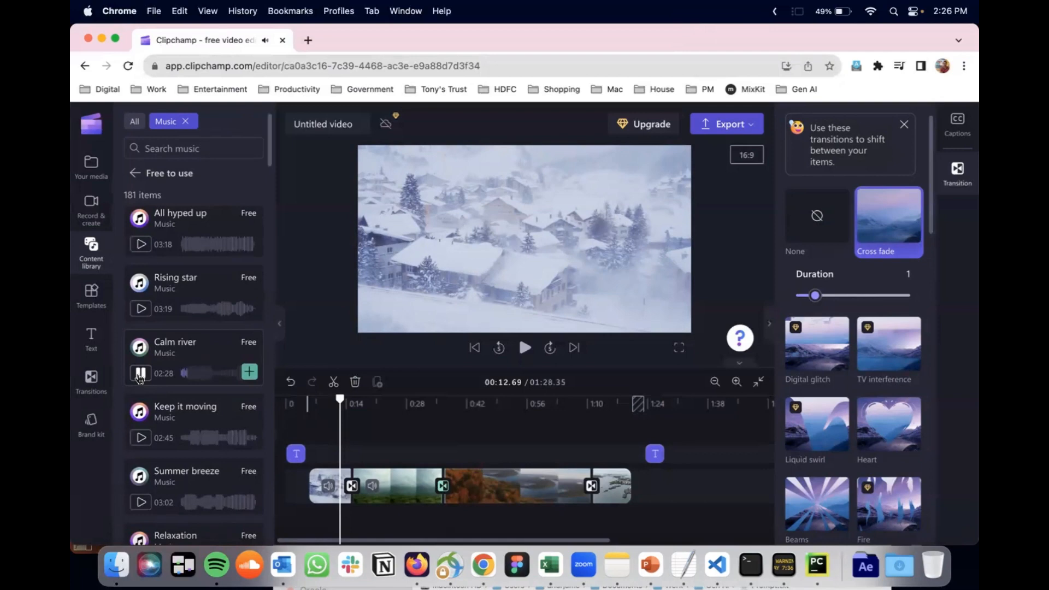
{"action": "left_click", "coordinate": [140, 375]}
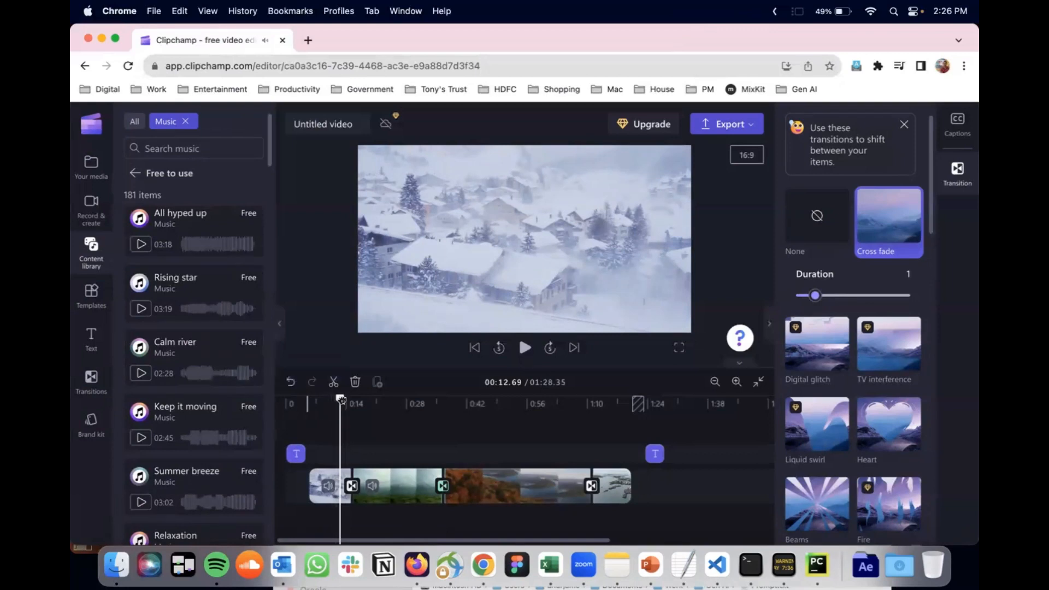
Return the playhead to the start of the timeline and add the Calm river track there.
{"action": "left_click_drag", "start_coordinate": [339, 399], "coordinate": [285, 399]}
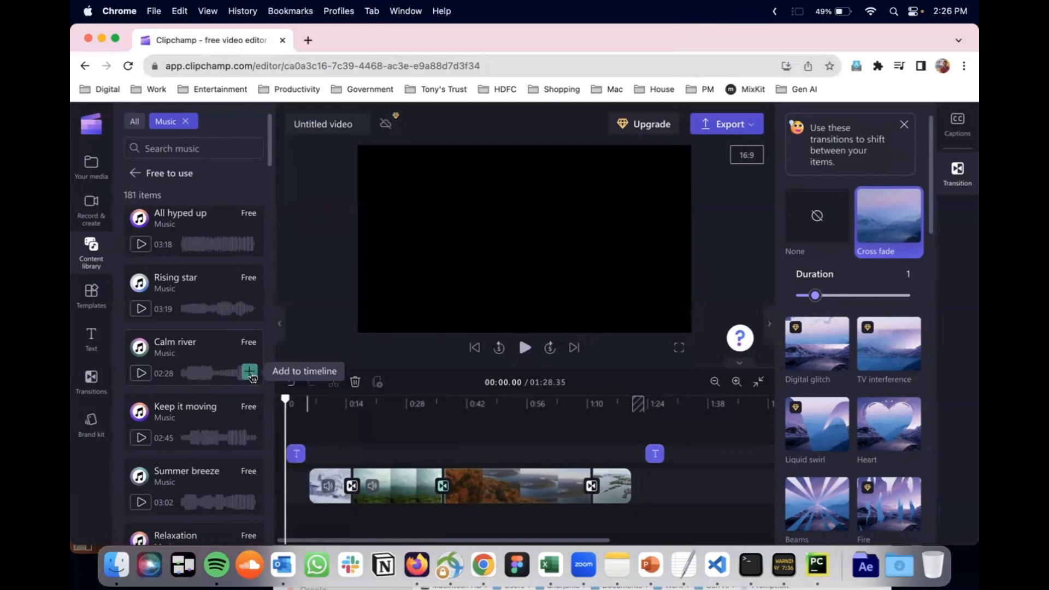
{"action": "left_click", "coordinate": [249, 374]}
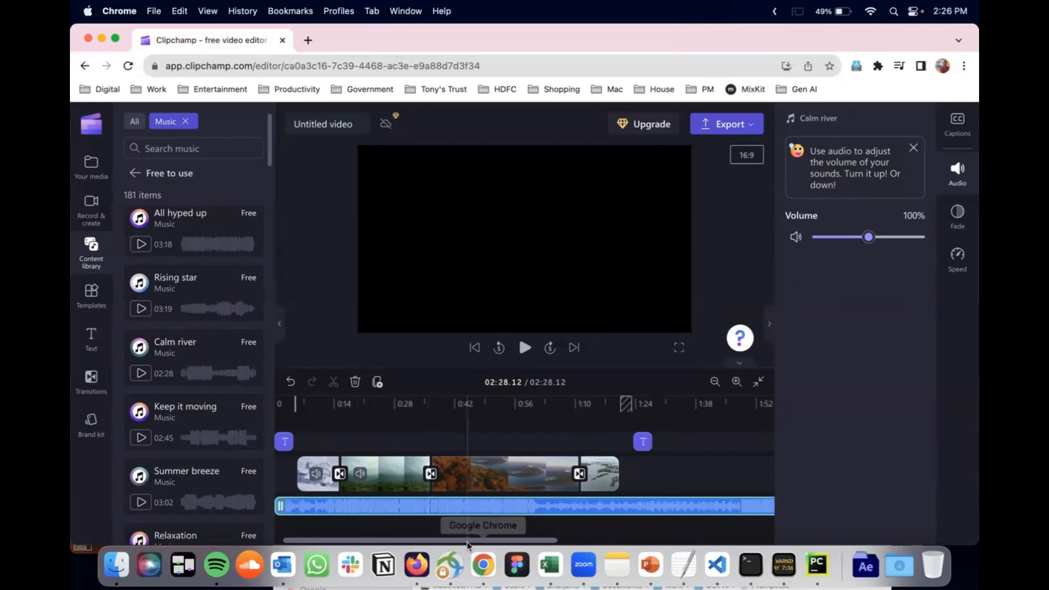
{"action": "mouse_move", "coordinate": [467, 544]}
{"action": "left_mouse_down"}
{"action": "mouse_move", "coordinate": [574, 541]}
{"action": "mouse_move", "coordinate": [462, 542]}
{"action": "left_mouse_up"}
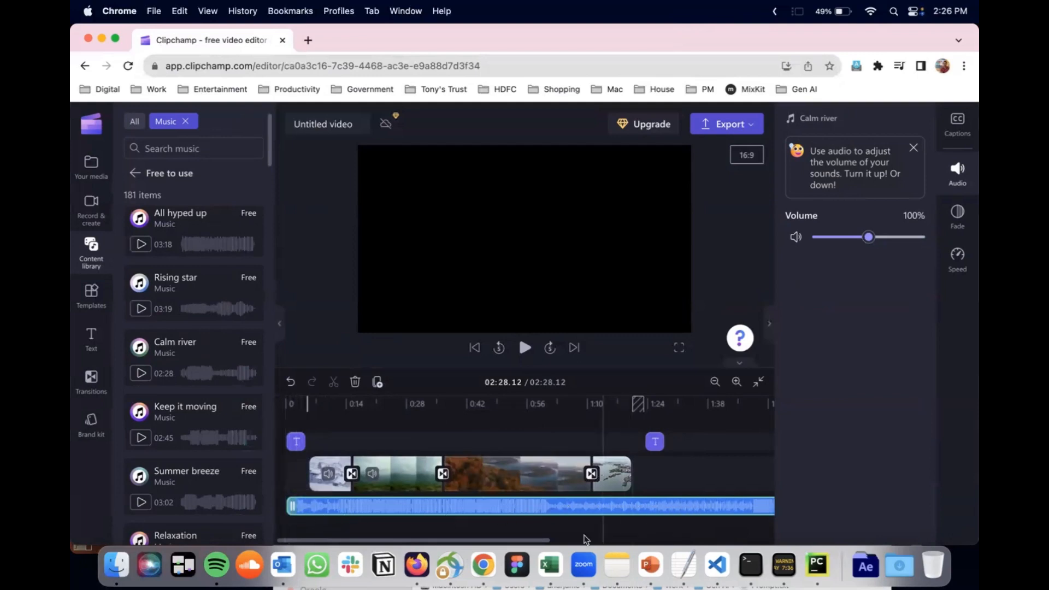
Split the Calm river track at about 01:28.5, just after the end of the "Thanks for watching" title.
{"action": "scroll", "coordinate": [661, 468], "scroll_direction": "right", "scroll_amount": 2}
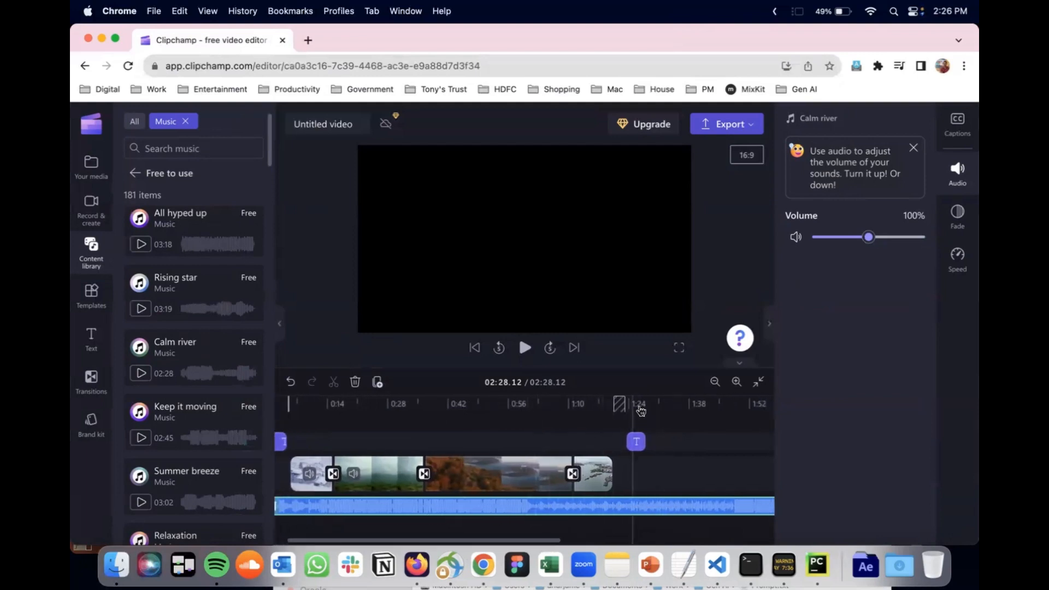
{"action": "left_click", "coordinate": [649, 458]}
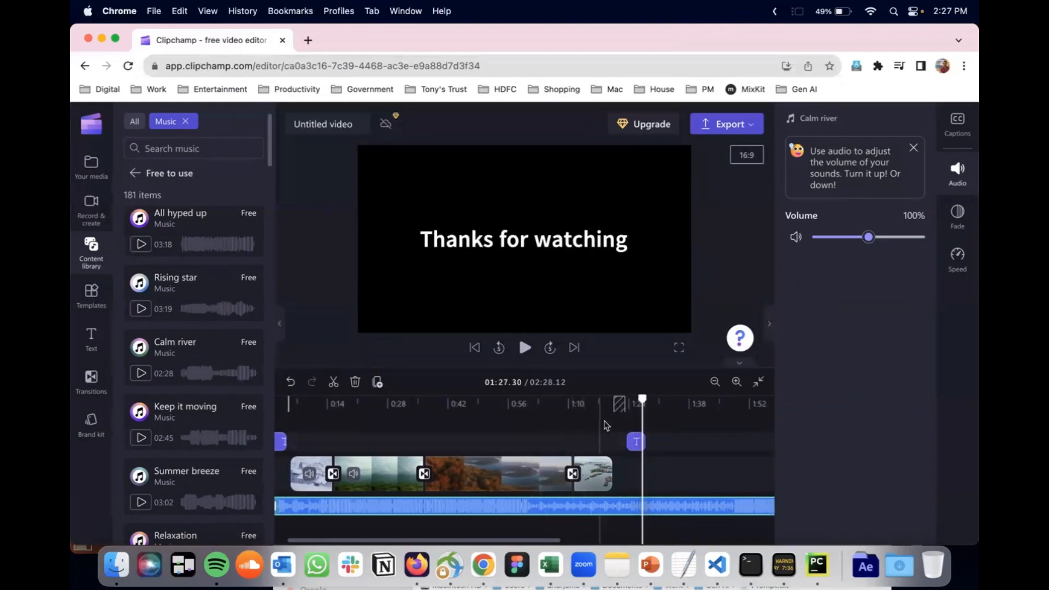
{"action": "left_click", "coordinate": [645, 397]}
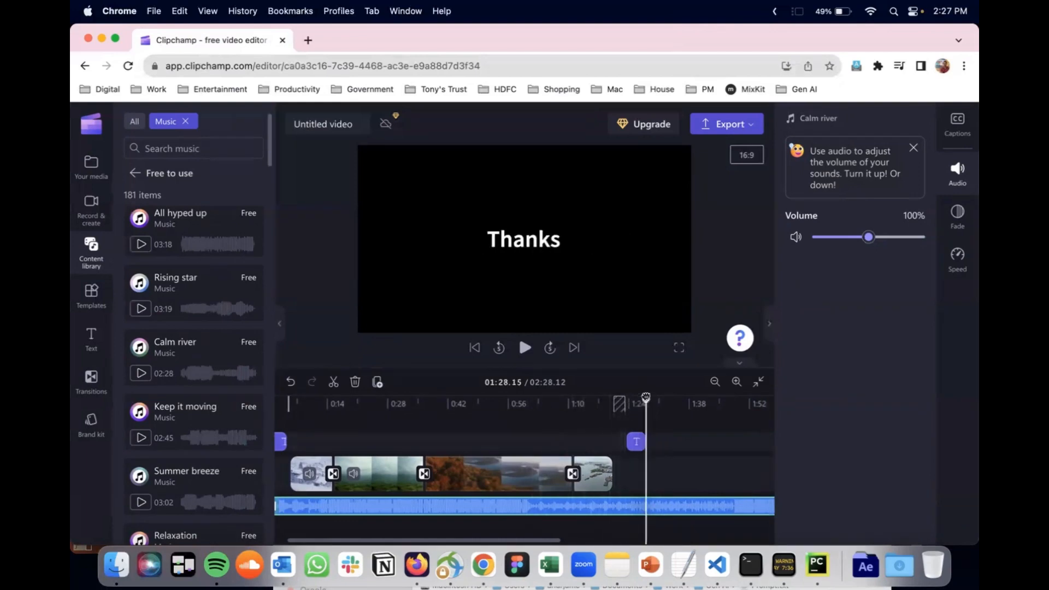
{"action": "left_click_drag", "start_coordinate": [644, 398], "coordinate": [647, 399]}
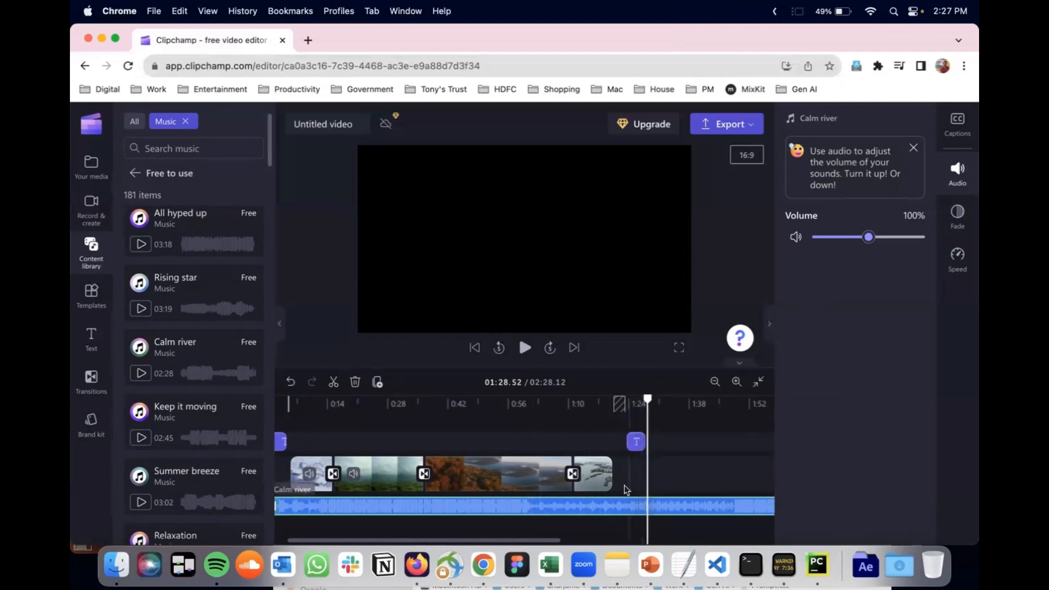
{"action": "left_click", "coordinate": [334, 384]}
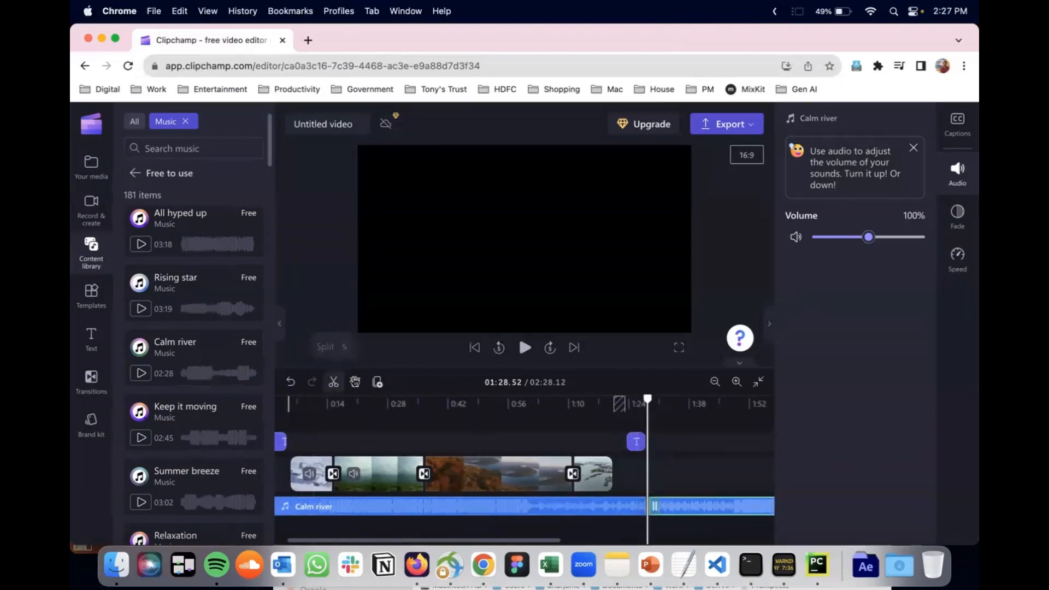
Delete the Calm river leftover past 01:28.52 and give the remaining track a 0.5 s fade in and 0.8 s fade out.
{"action": "left_click", "coordinate": [354, 382]}
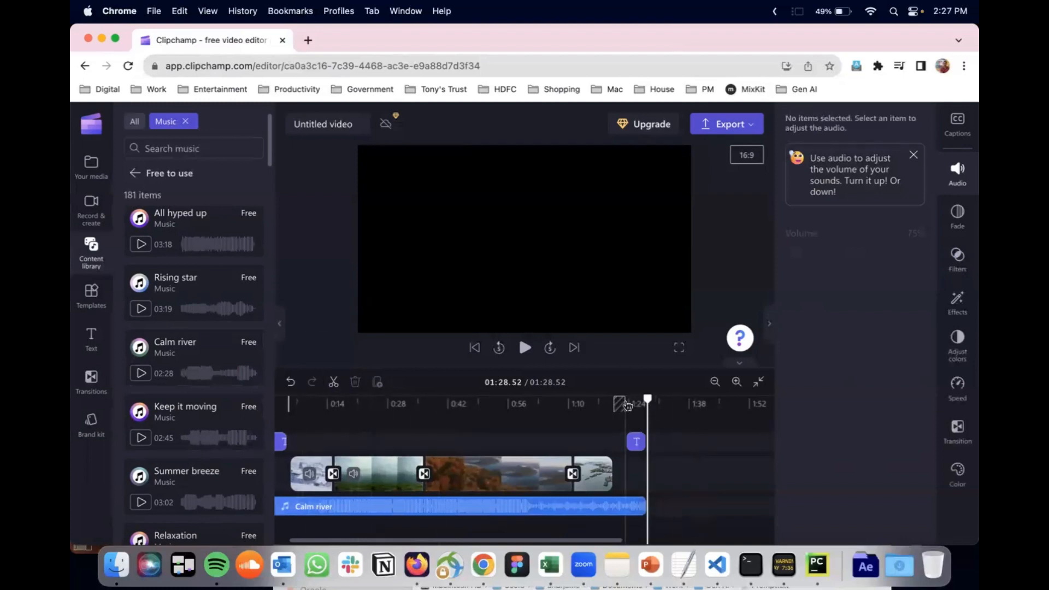
{"action": "left_click", "coordinate": [632, 505]}
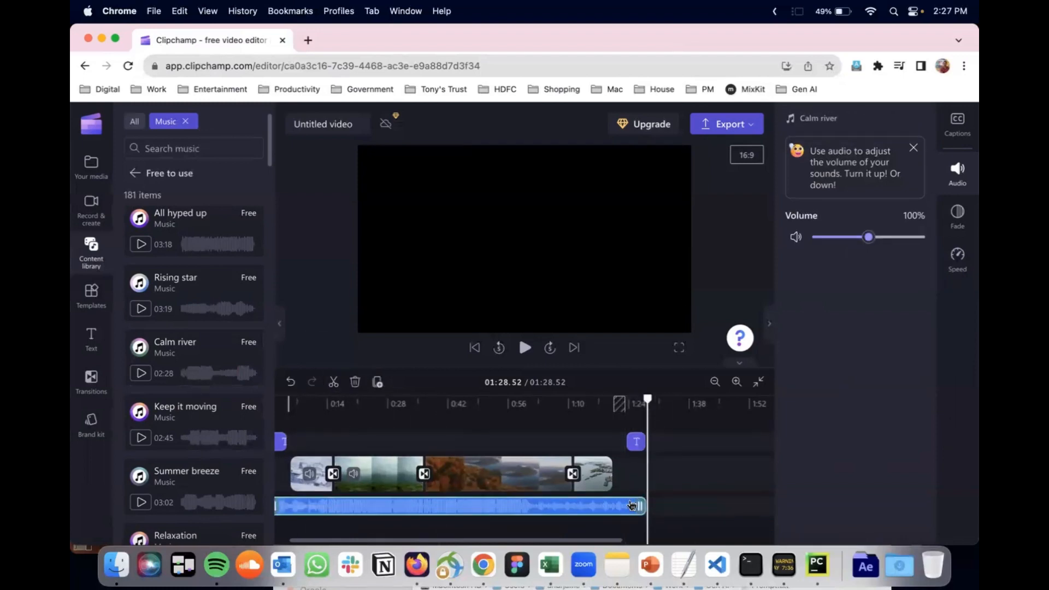
{"action": "left_click", "coordinate": [956, 216]}
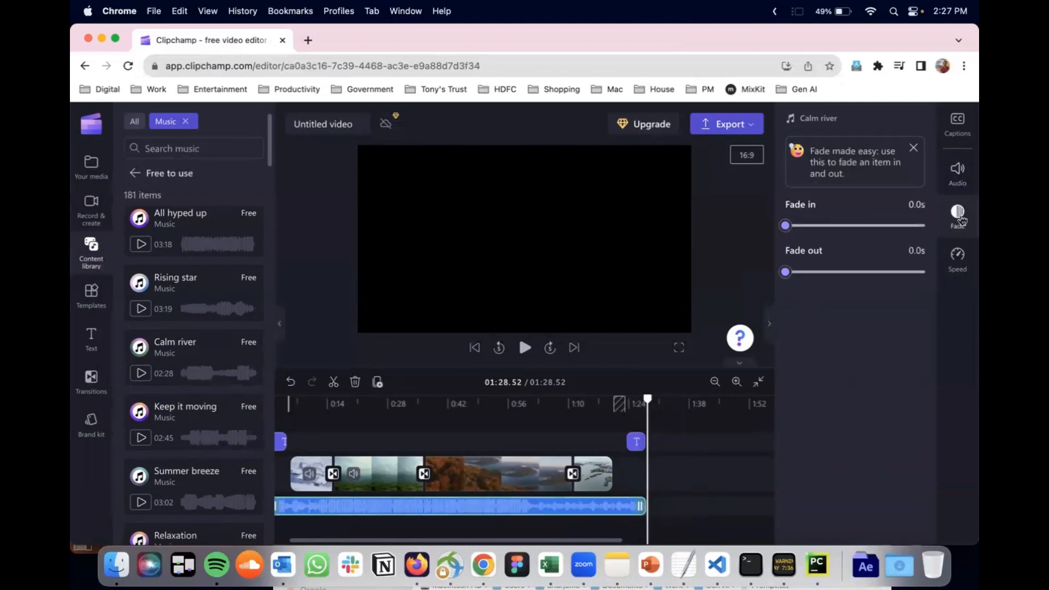
{"action": "left_click_drag", "start_coordinate": [788, 273], "coordinate": [825, 274]}
{"action": "left_click_drag", "start_coordinate": [792, 231], "coordinate": [805, 229]}
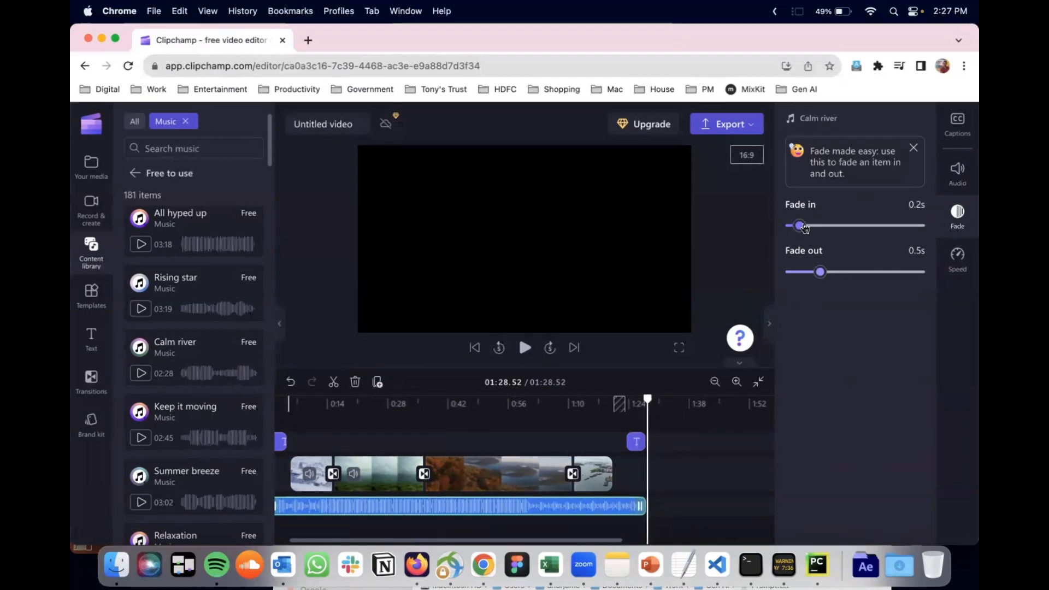
{"action": "left_click_drag", "start_coordinate": [804, 228], "coordinate": [821, 229]}
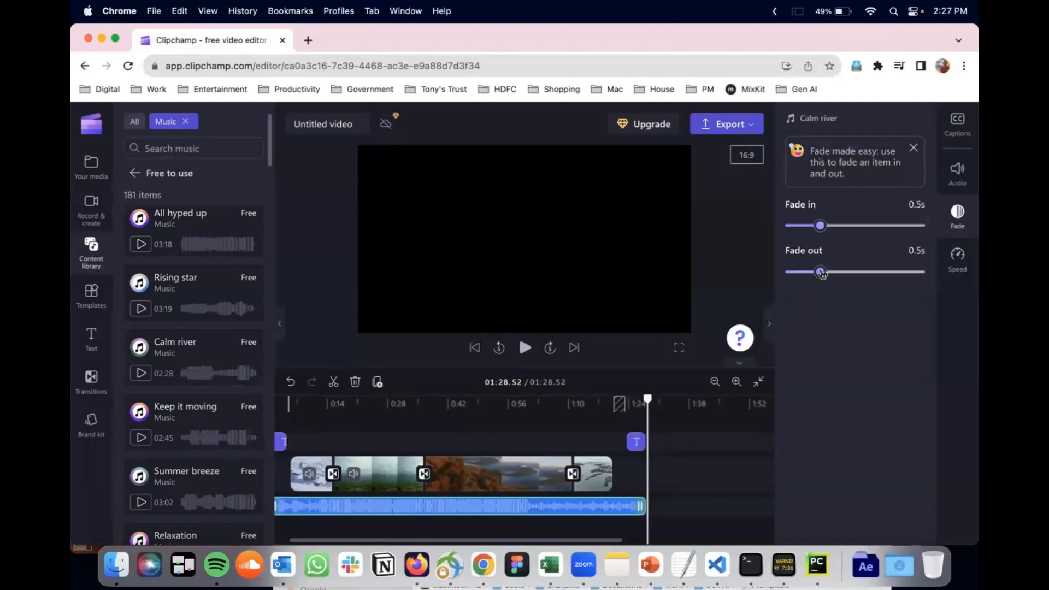
{"action": "left_click_drag", "start_coordinate": [824, 274], "coordinate": [841, 273]}
Preview the video with its background music from the start up to about 00:32.
{"action": "left_click_drag", "start_coordinate": [647, 398], "coordinate": [286, 398]}
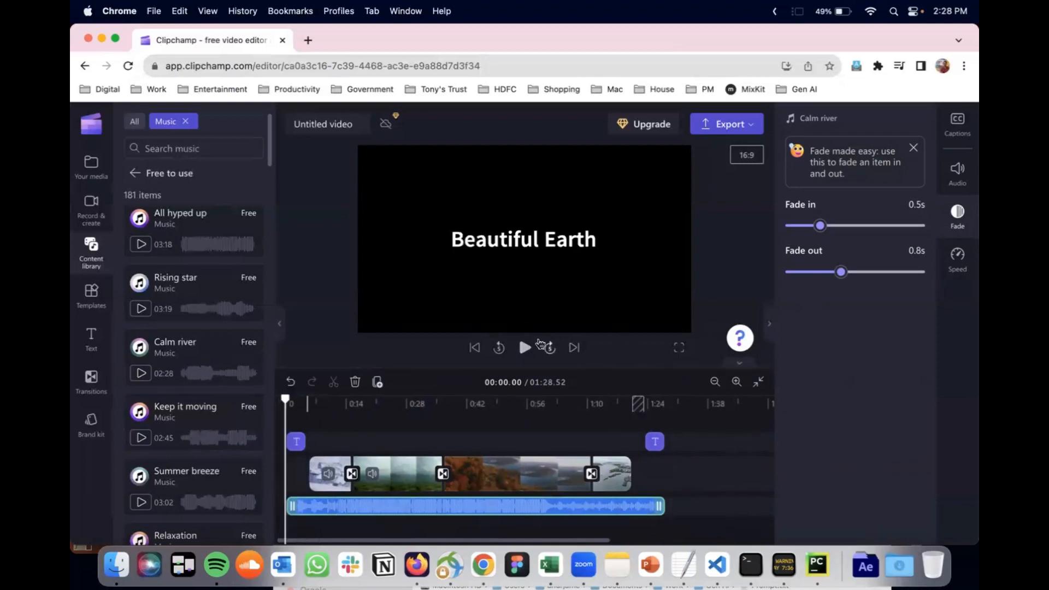
{"action": "key", "text": "space"}
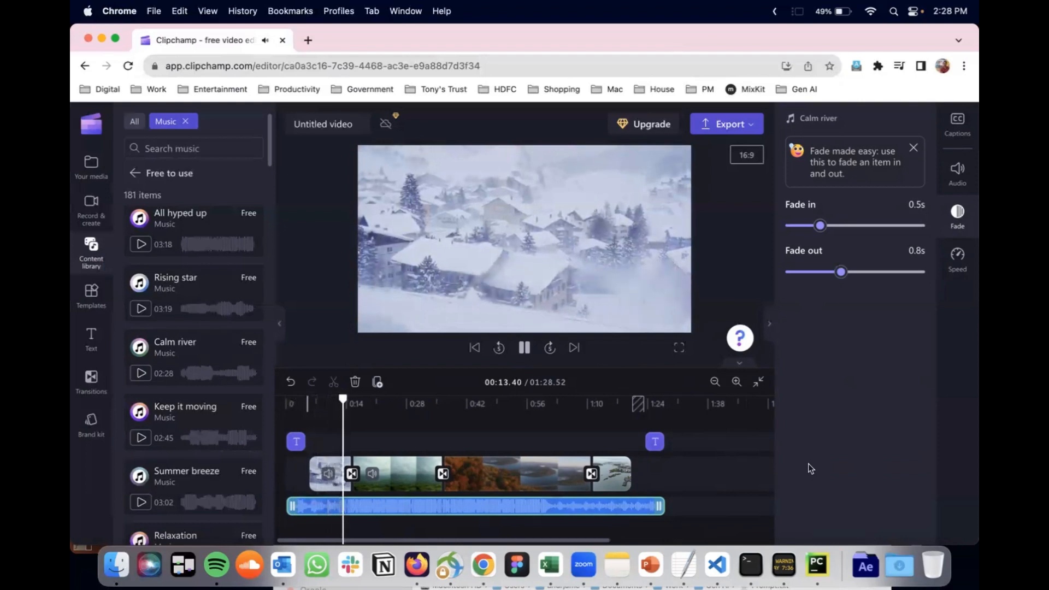
{"action": "left_click", "coordinate": [523, 347]}
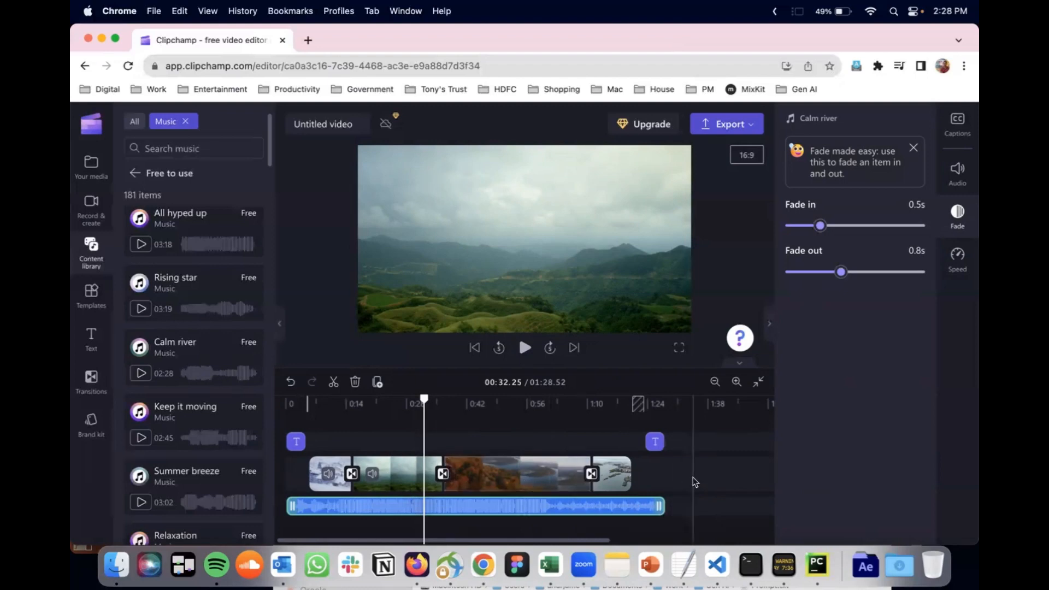
Open the Text to speech tool, then switch to TextEdit and copy the first three paragraphs of Untitled.txt.
{"action": "left_click", "coordinate": [89, 219]}
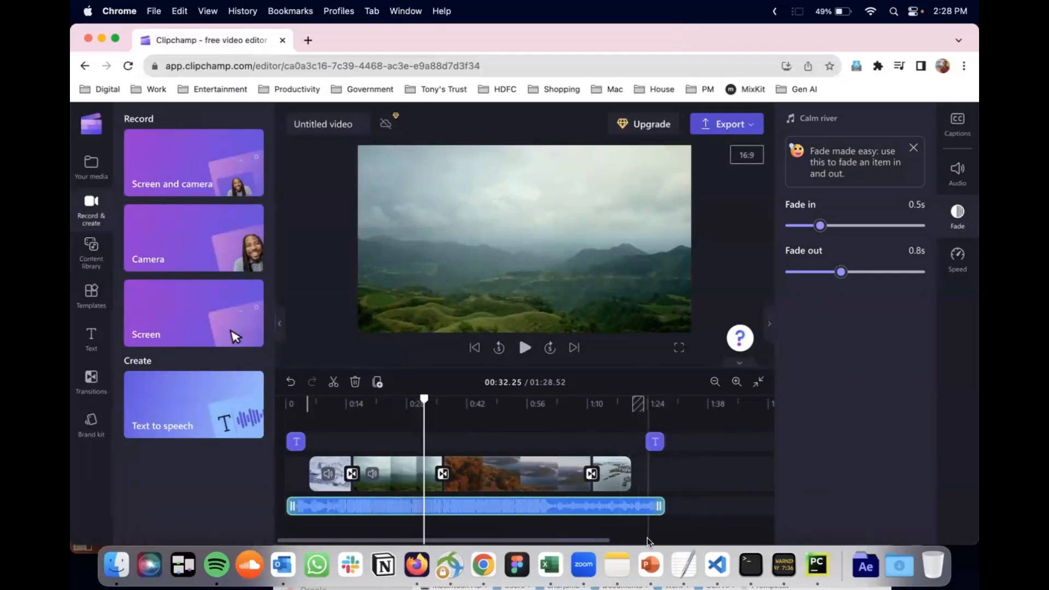
{"action": "left_click", "coordinate": [169, 418]}
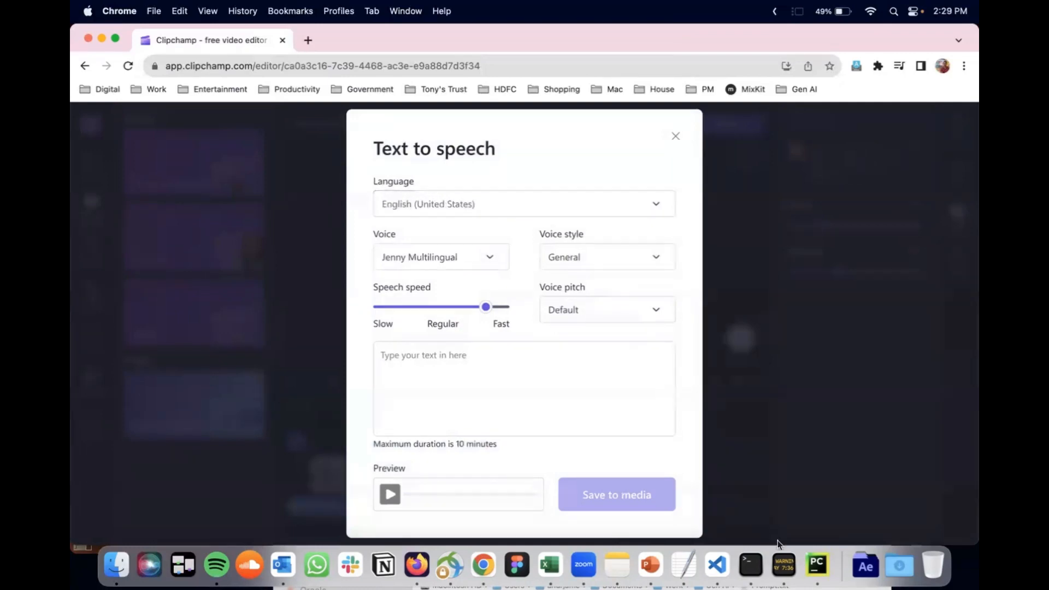
{"action": "left_click", "coordinate": [685, 566]}
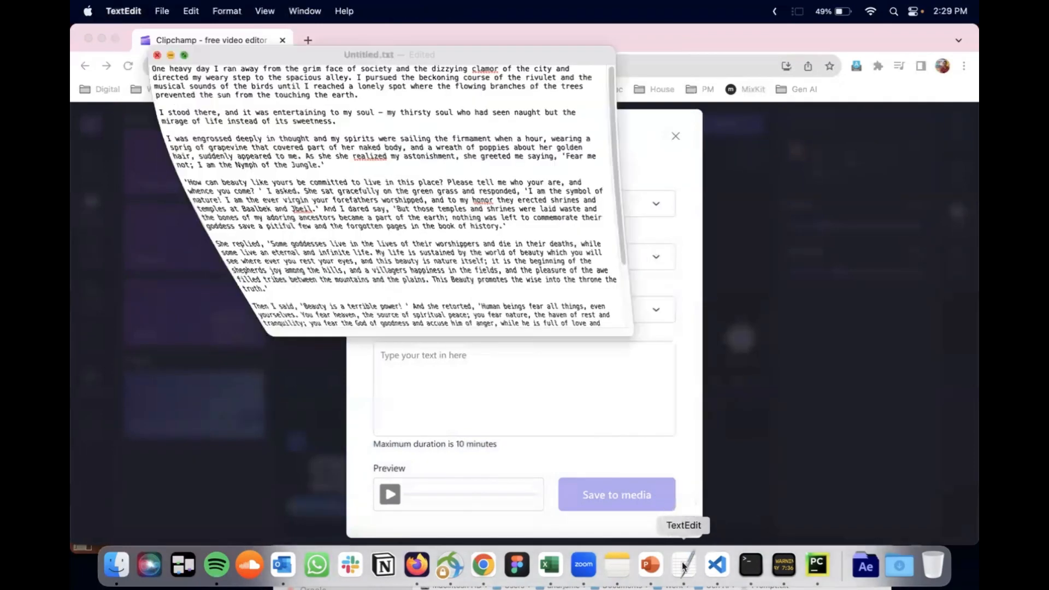
{"action": "left_click_drag", "start_coordinate": [449, 53], "coordinate": [436, 218]}
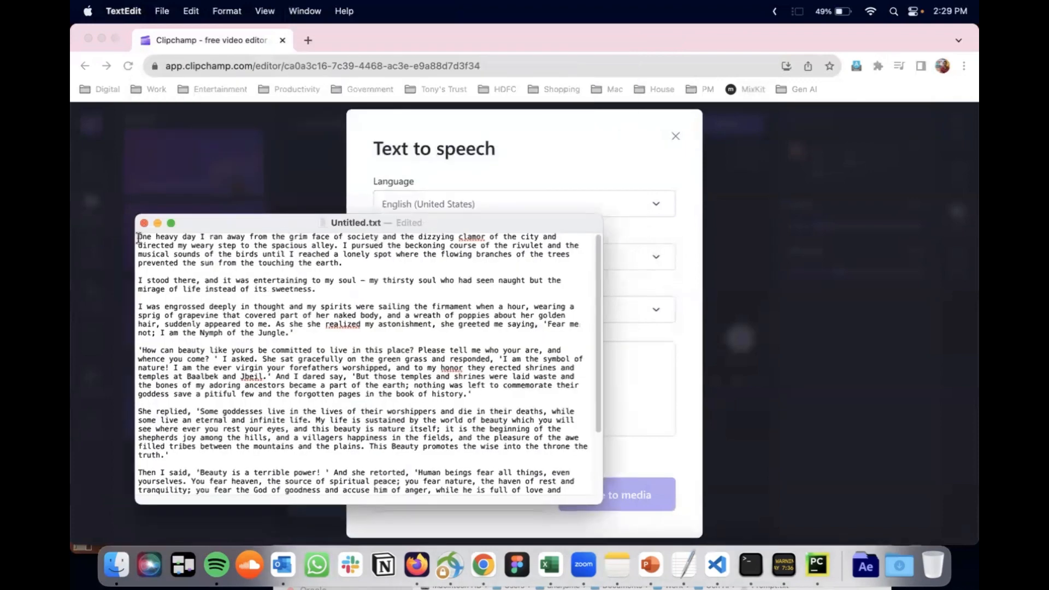
{"action": "left_click_drag", "start_coordinate": [141, 239], "coordinate": [306, 330]}
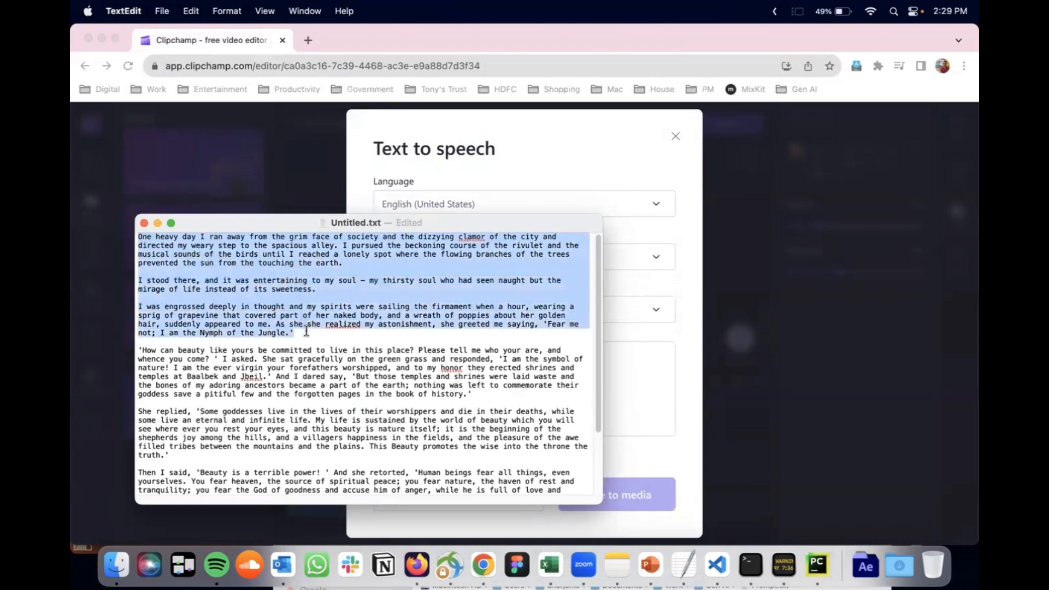
Paste the copied paragraphs into Text to speech and save the voiceover in the Ashley voice to the media.
{"action": "left_click", "coordinate": [522, 152]}
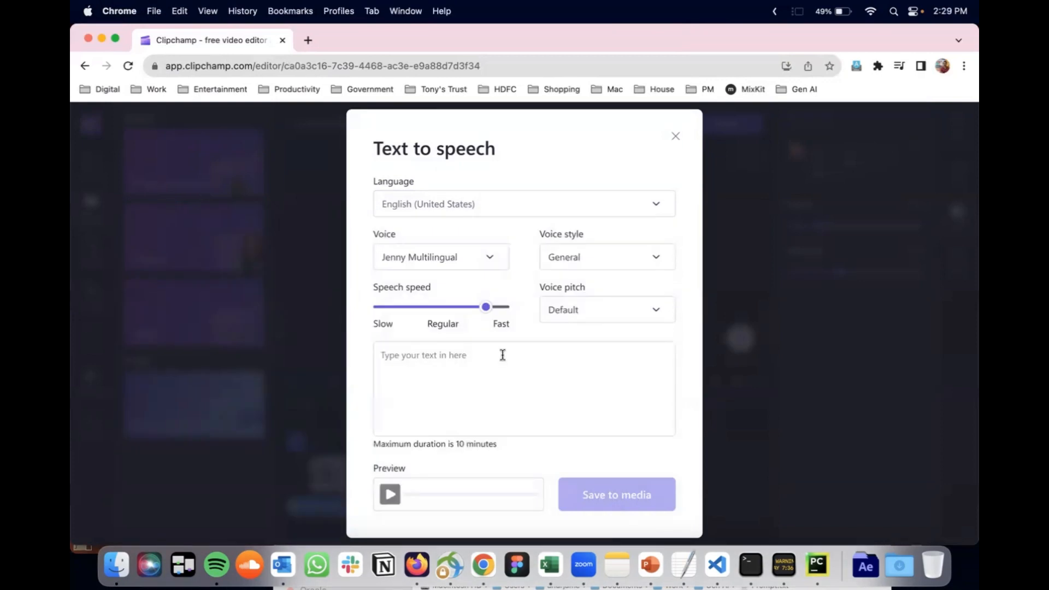
{"action": "key", "text": "super+v"}
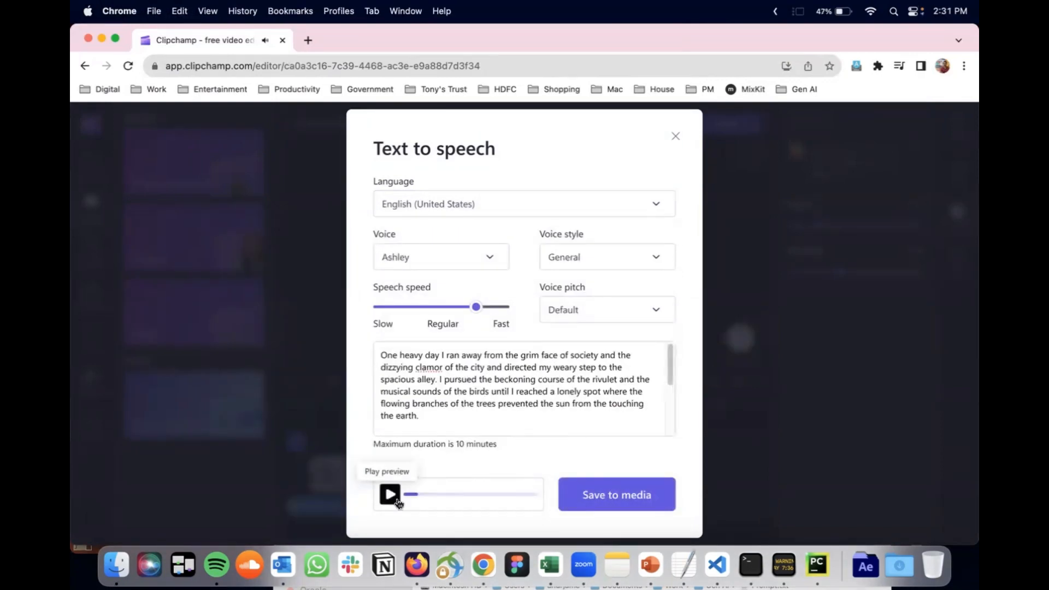
{"action": "left_click", "coordinate": [586, 500]}
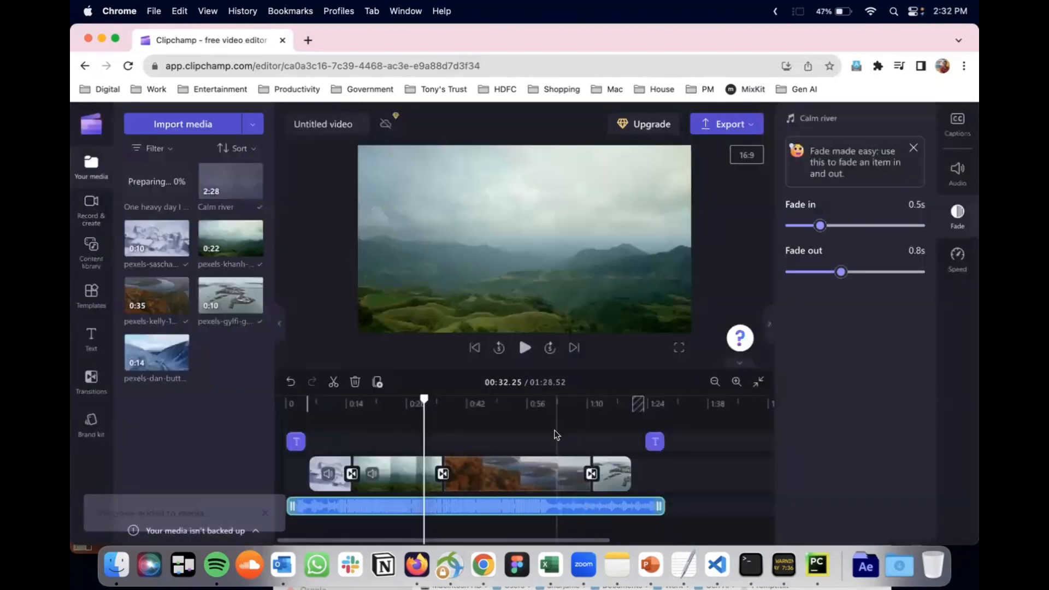
Add the "One heavy day I..." voiceover to the timeline and move it to start at the second video clip, about 00:15.
{"action": "mouse_move", "coordinate": [159, 197]}
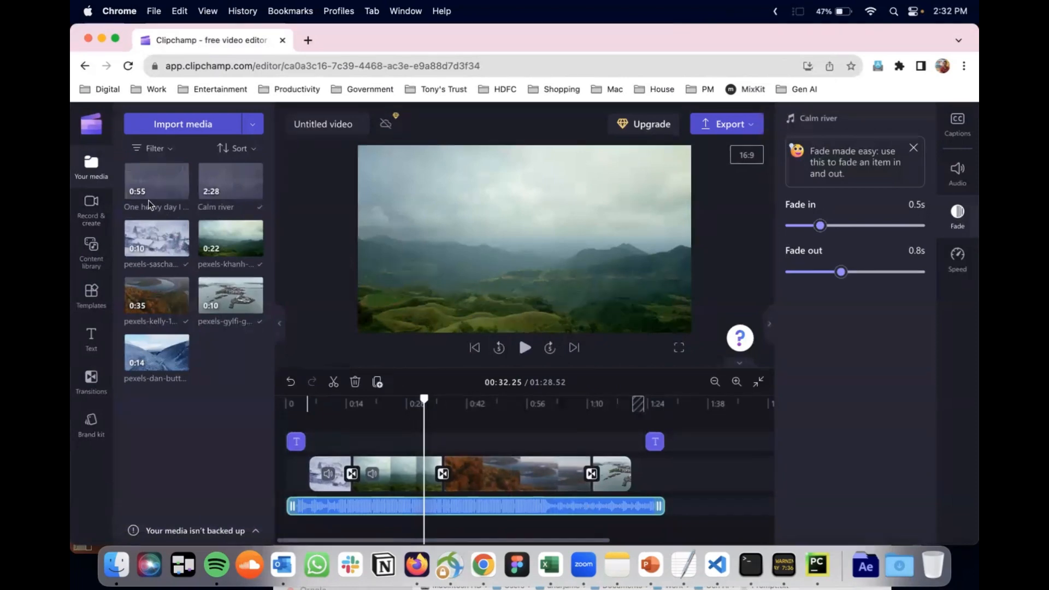
{"action": "mouse_move", "coordinate": [180, 191]}
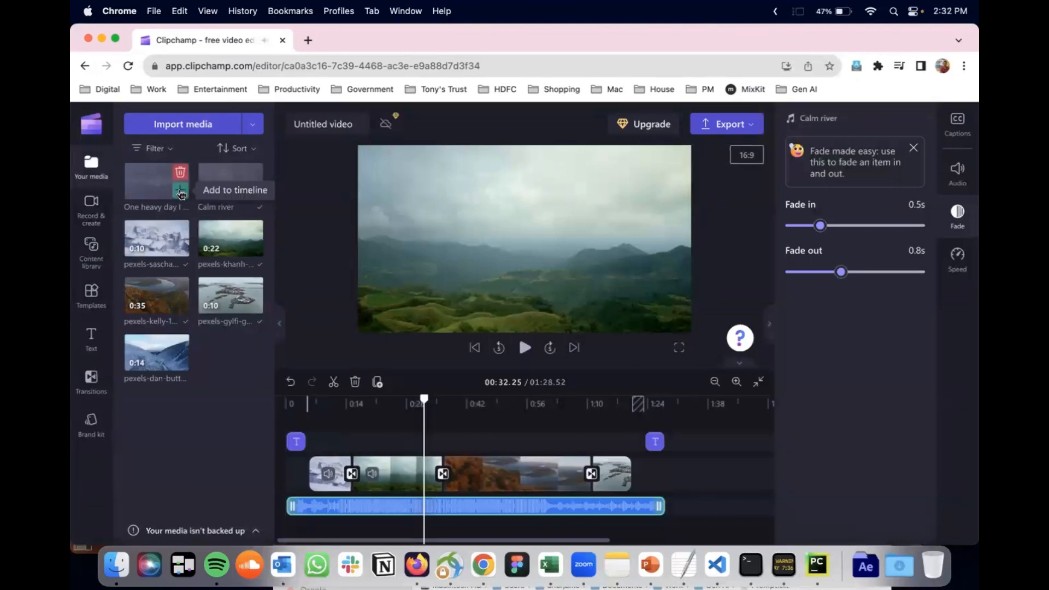
{"action": "left_click", "coordinate": [180, 191]}
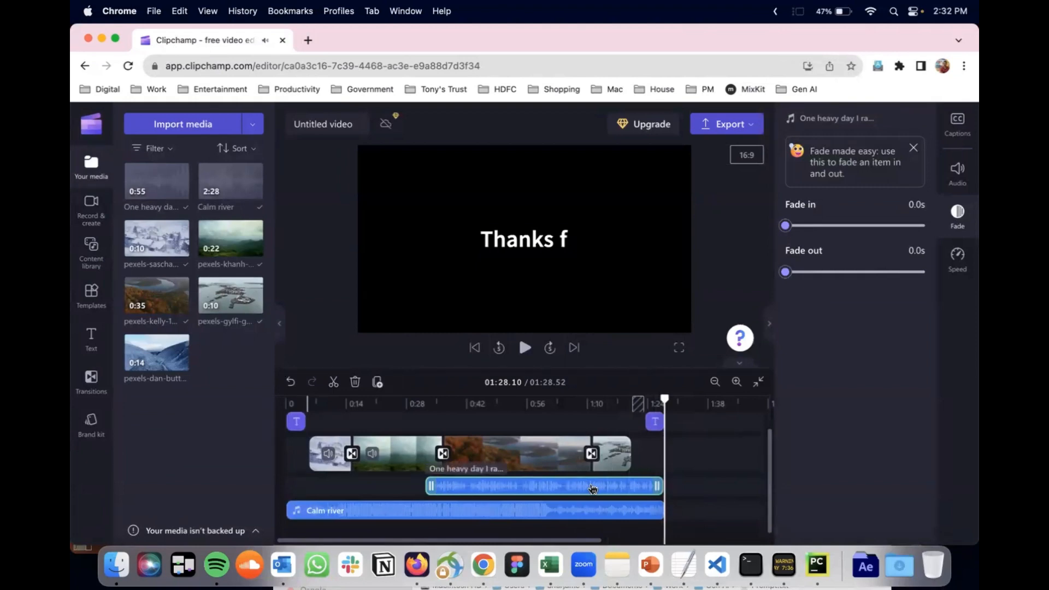
{"action": "left_click_drag", "start_coordinate": [591, 488], "coordinate": [514, 485]}
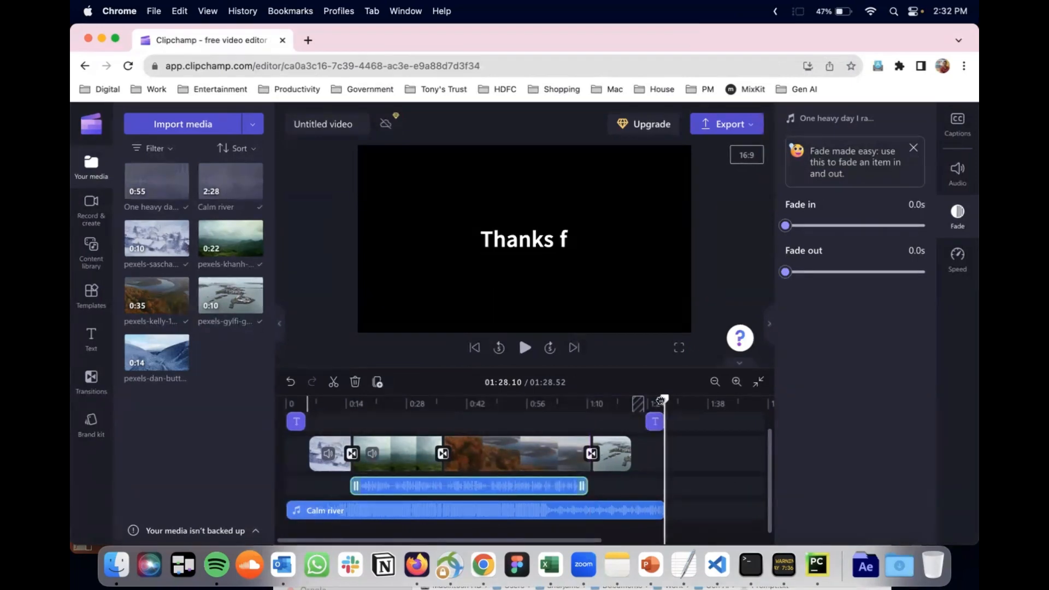
Preview the voiceover together with the music from about 00:10 to 00:18.
{"action": "left_click_drag", "start_coordinate": [661, 400], "coordinate": [327, 401]}
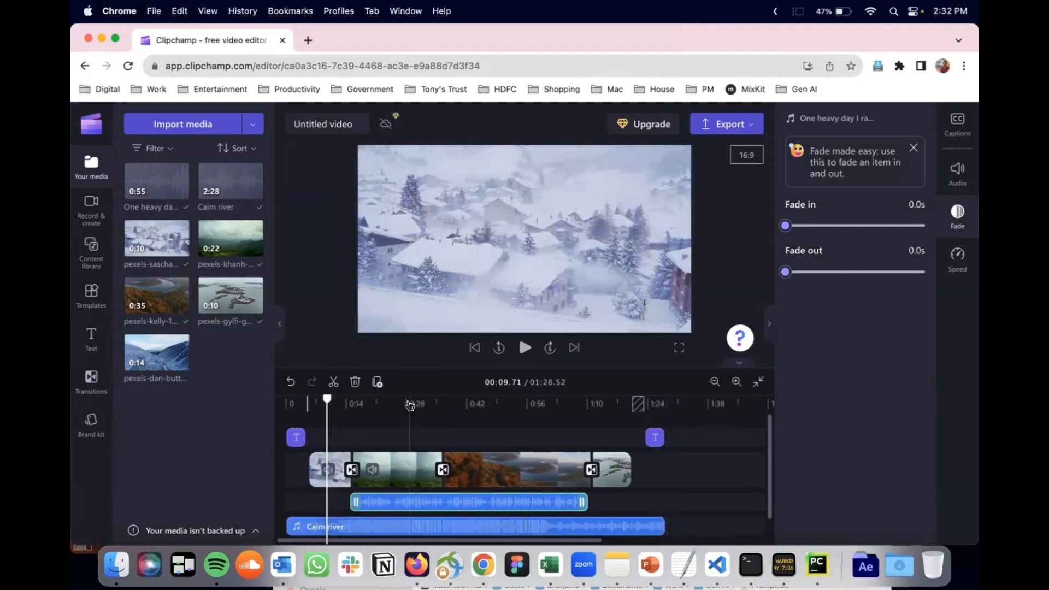
{"action": "left_click", "coordinate": [524, 348]}
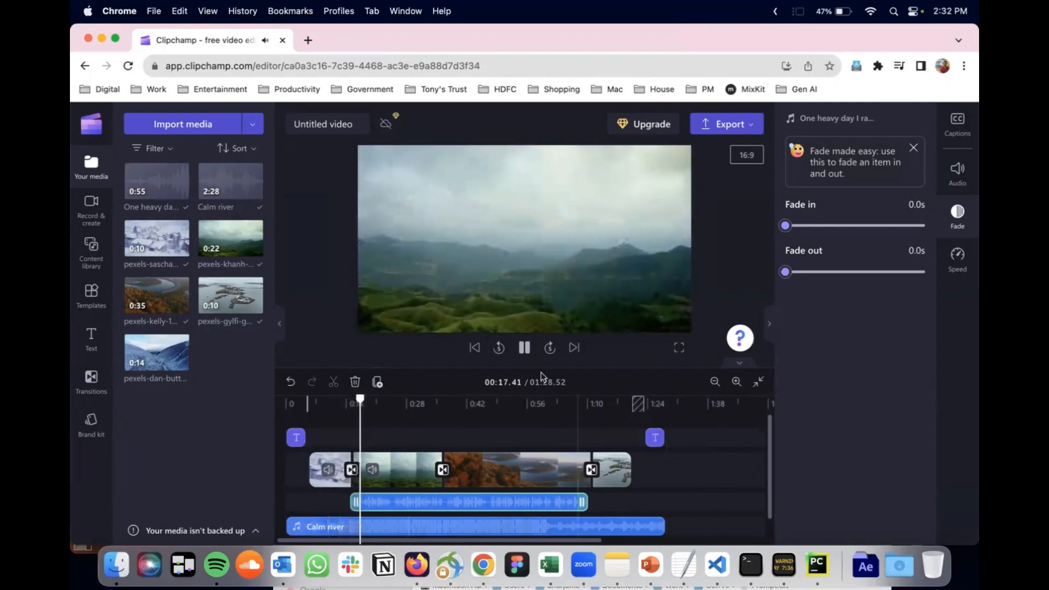
{"action": "left_click", "coordinate": [525, 351]}
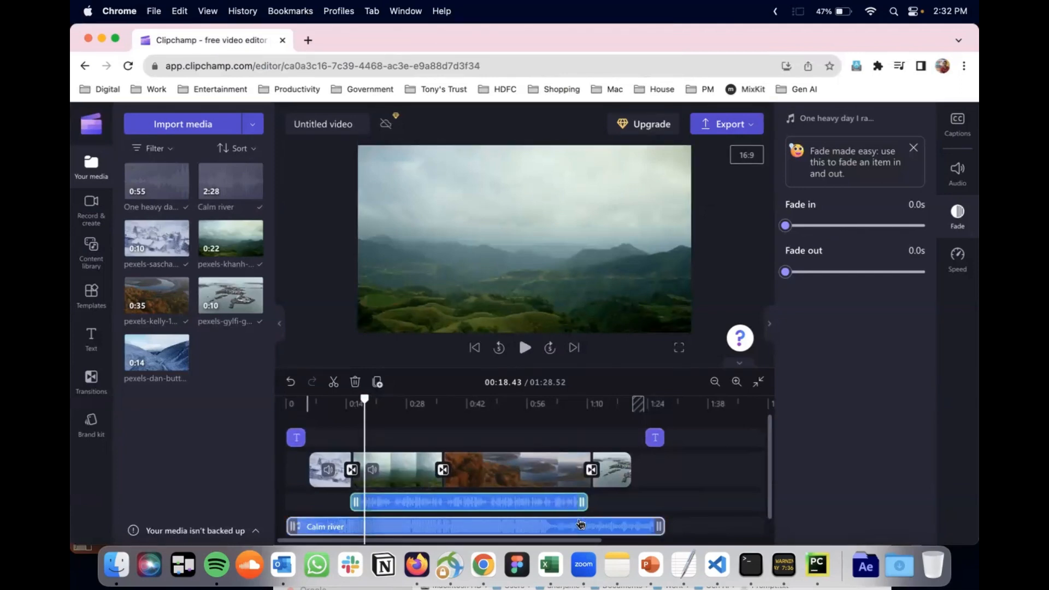
Set the volume of the Calm river track to 99%.
{"action": "left_click", "coordinate": [544, 526]}
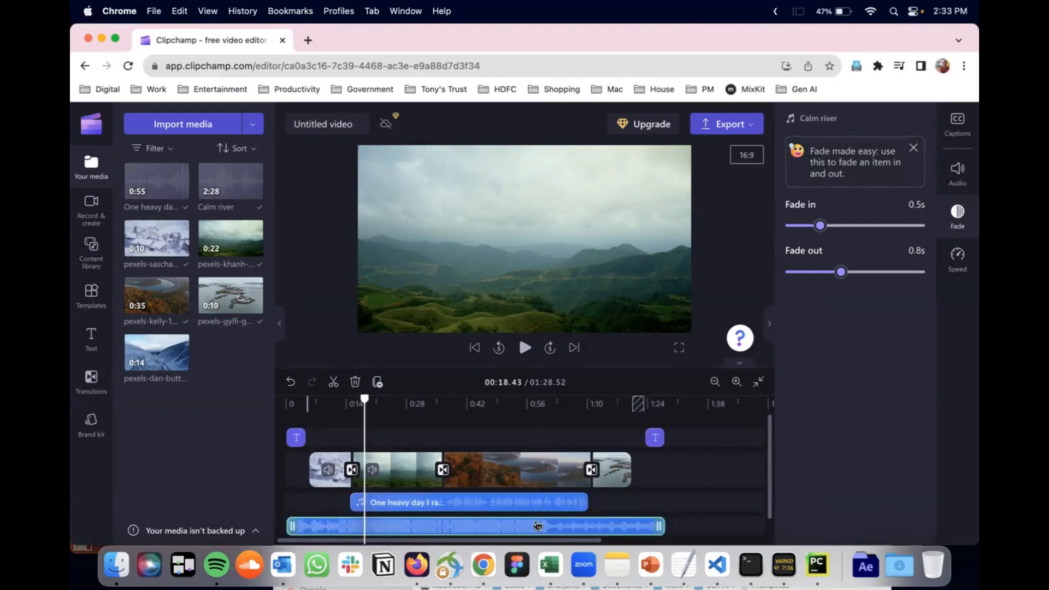
{"action": "left_click", "coordinate": [953, 167]}
{"action": "mouse_move", "coordinate": [868, 239]}
{"action": "left_mouse_down"}
{"action": "mouse_move", "coordinate": [848, 239]}
{"action": "mouse_move", "coordinate": [870, 241]}
{"action": "left_mouse_up"}
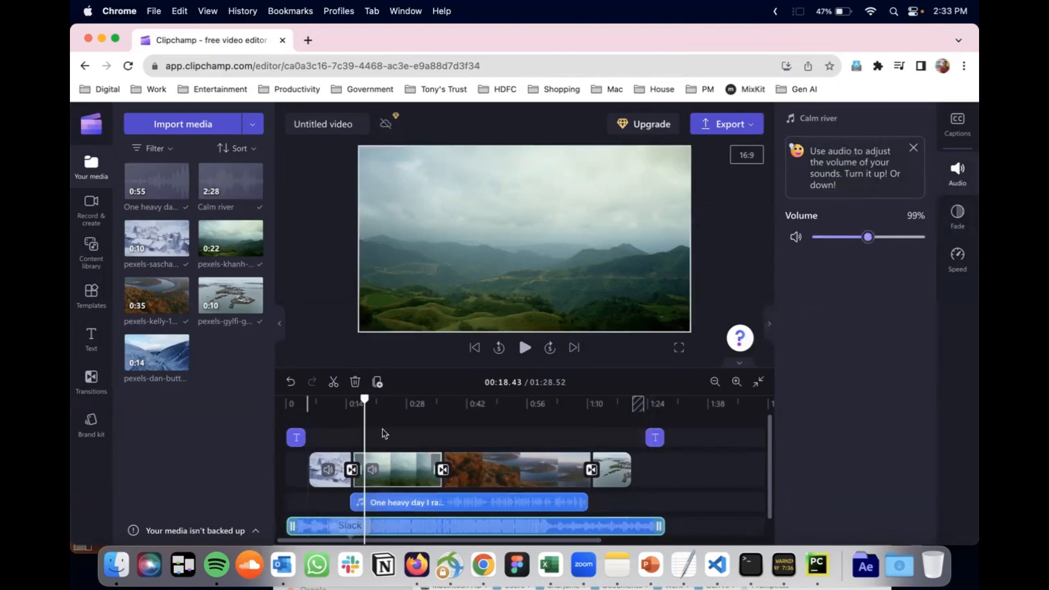
Split the Calm river track at the voiceover's start and end, 00:15.16 and 01:10.32.
{"action": "left_click_drag", "start_coordinate": [364, 398], "coordinate": [350, 398]}
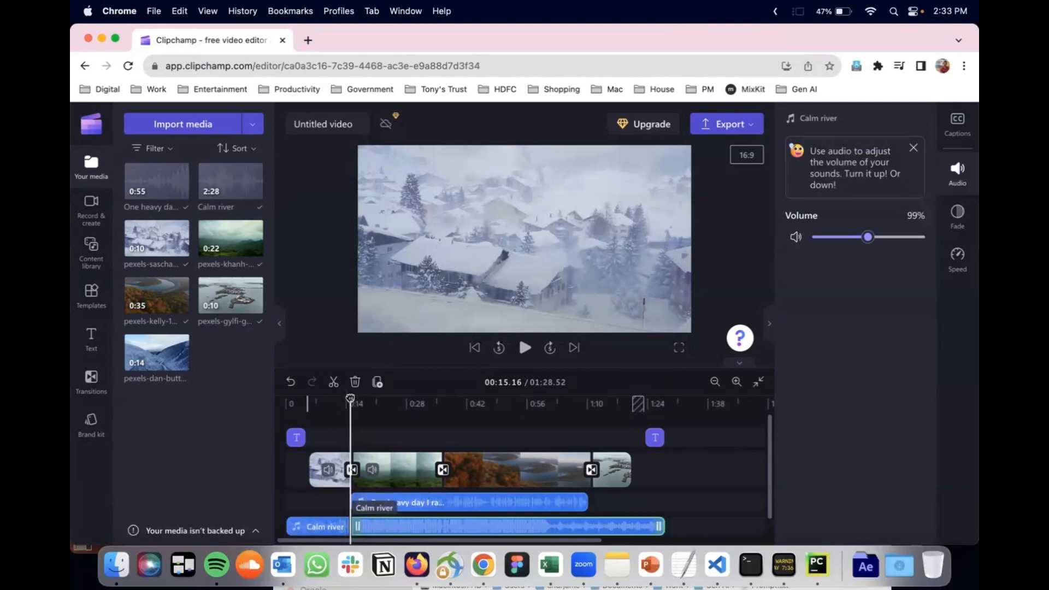
{"action": "left_click_drag", "start_coordinate": [350, 424], "coordinate": [588, 431]}
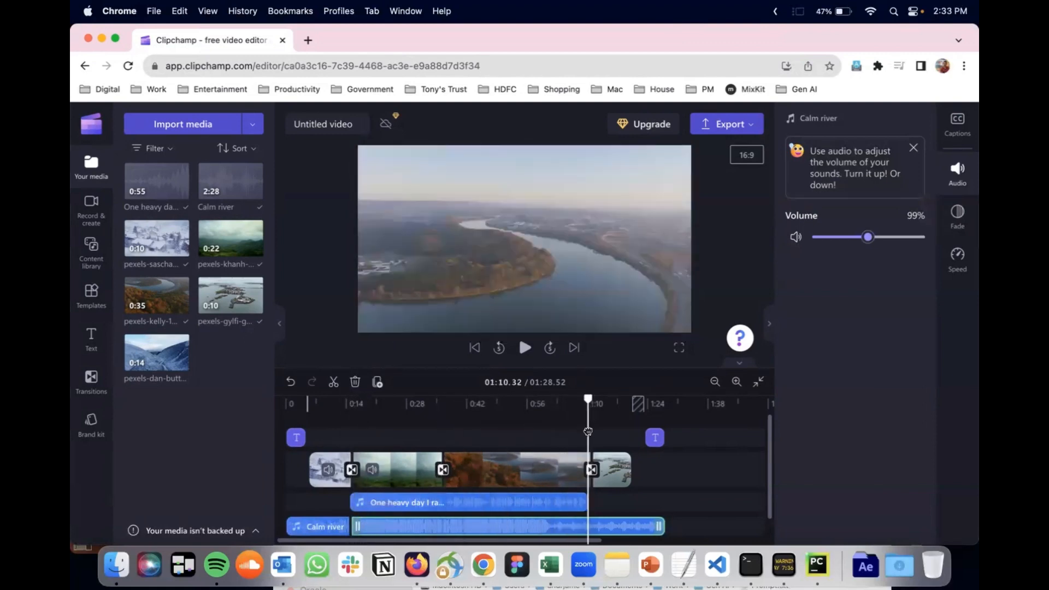
{"action": "left_click", "coordinate": [333, 382]}
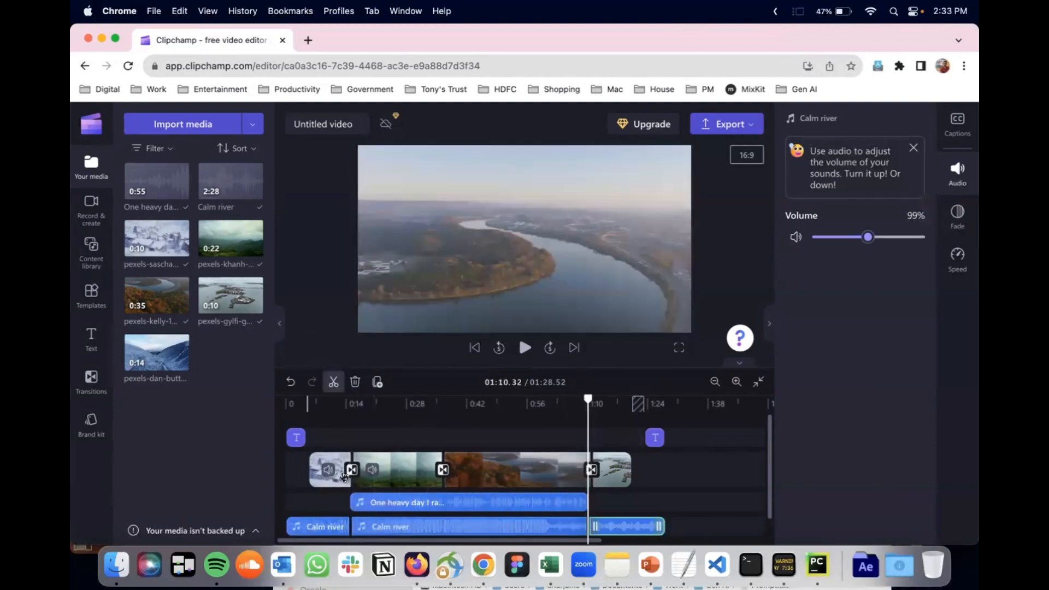
Lower the middle Calm river segment's volume to 15% and raise the voiceover's volume to 120%.
{"action": "left_click", "coordinate": [418, 530]}
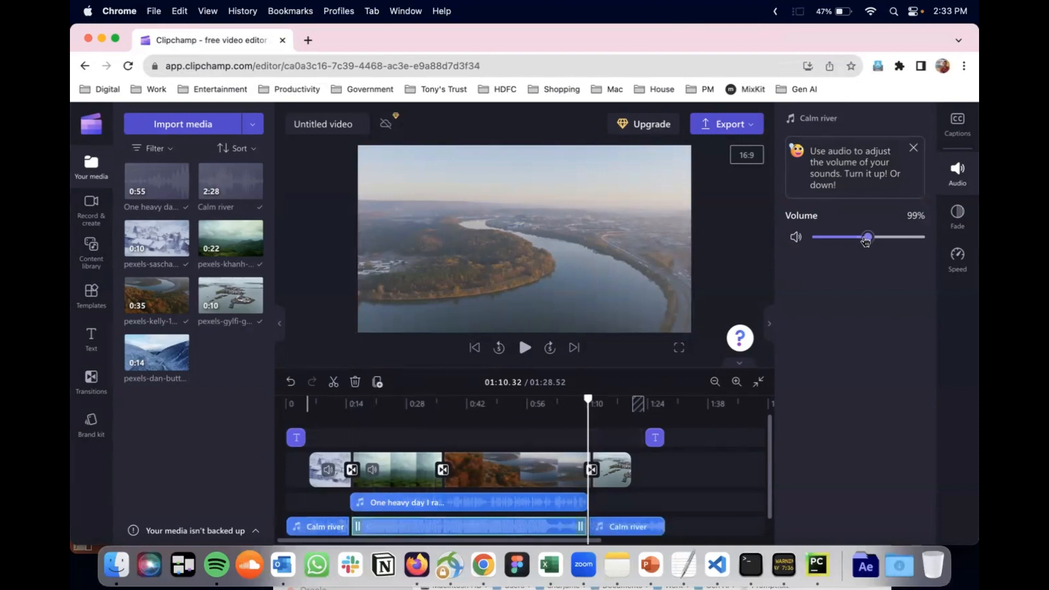
{"action": "left_click_drag", "start_coordinate": [867, 237], "coordinate": [826, 243]}
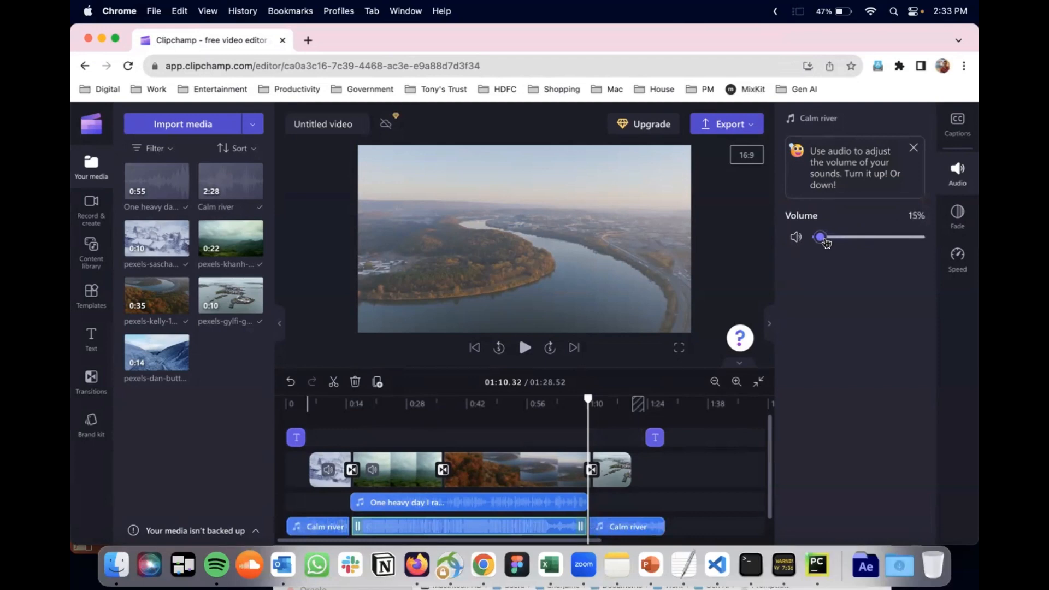
{"action": "left_click", "coordinate": [389, 500]}
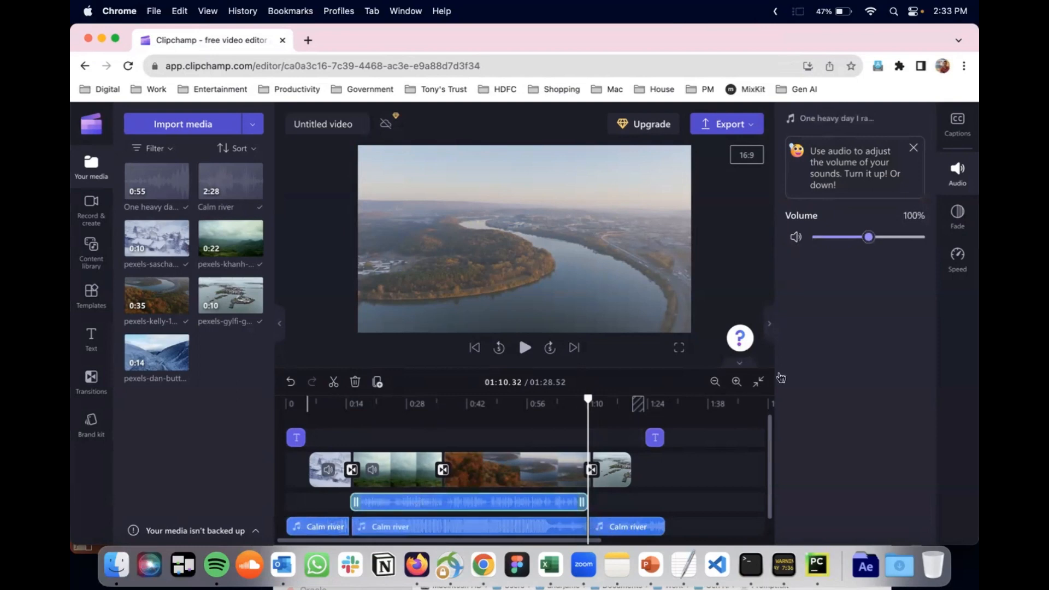
{"action": "left_click_drag", "start_coordinate": [868, 238], "coordinate": [880, 244]}
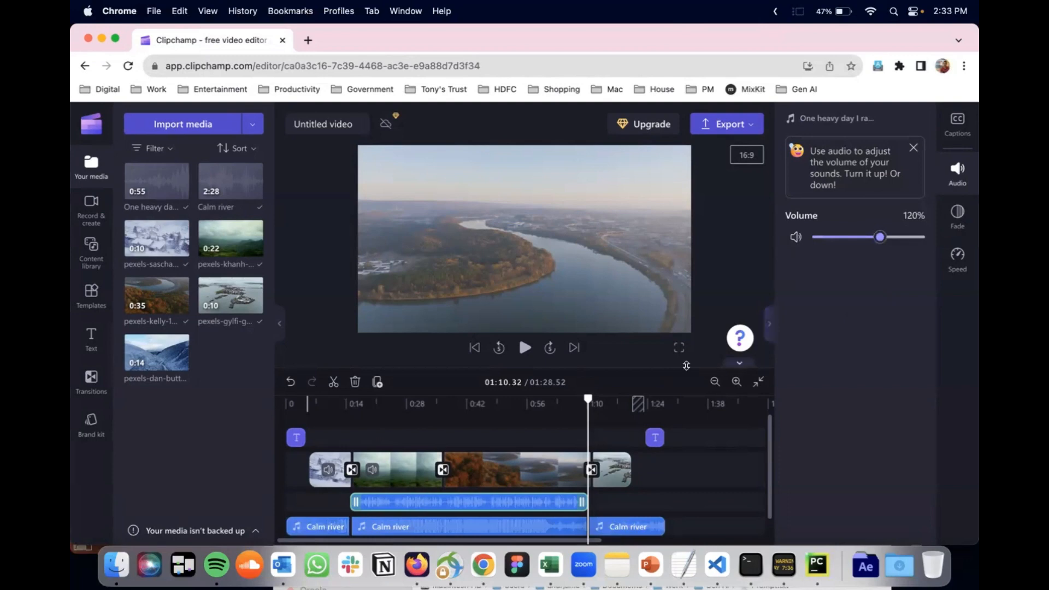
Add a short fade out to the first Calm river segment, before the voiceover begins.
{"action": "left_click", "coordinate": [333, 532]}
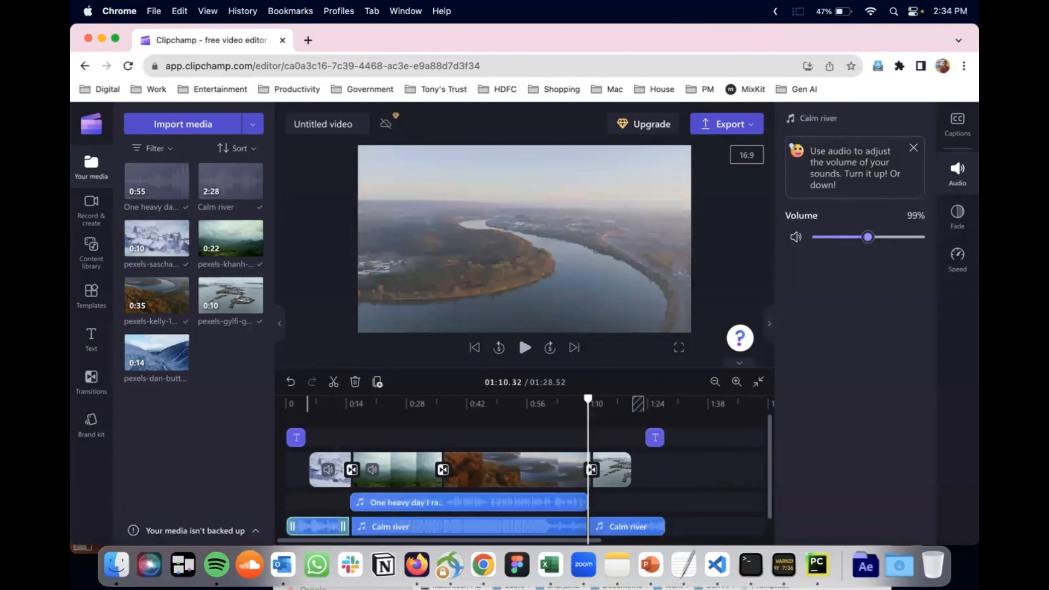
{"action": "left_click", "coordinate": [956, 216]}
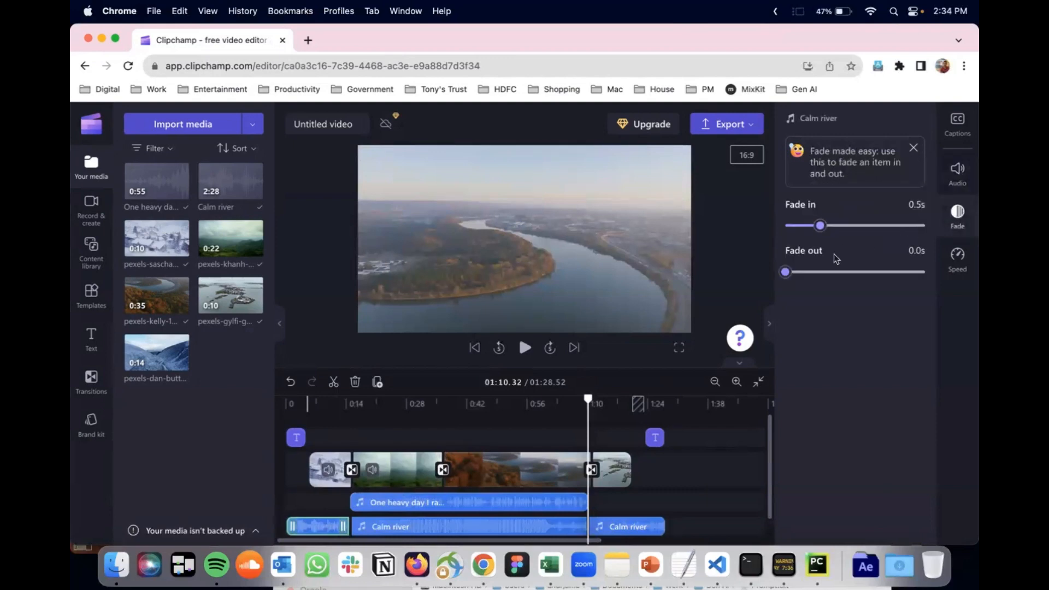
{"action": "left_click_drag", "start_coordinate": [787, 271], "coordinate": [819, 272]}
Give the last Calm river segment, after the voiceover, a 0.3 s fade in and a 0.8 s fade out.
{"action": "left_click", "coordinate": [391, 530]}
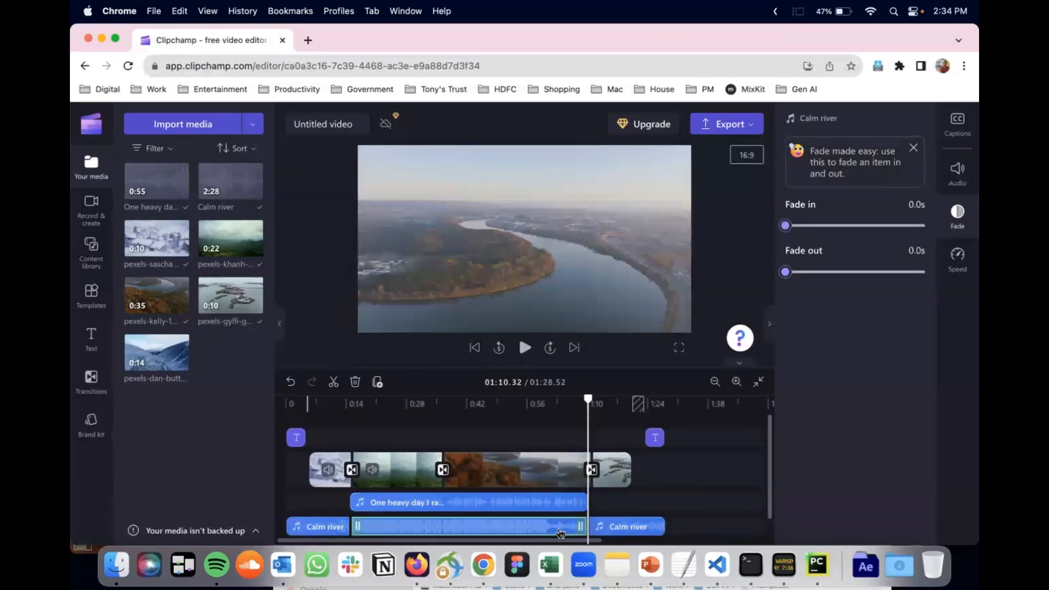
{"action": "left_click", "coordinate": [606, 533]}
{"action": "left_click_drag", "start_coordinate": [785, 271], "coordinate": [834, 273]}
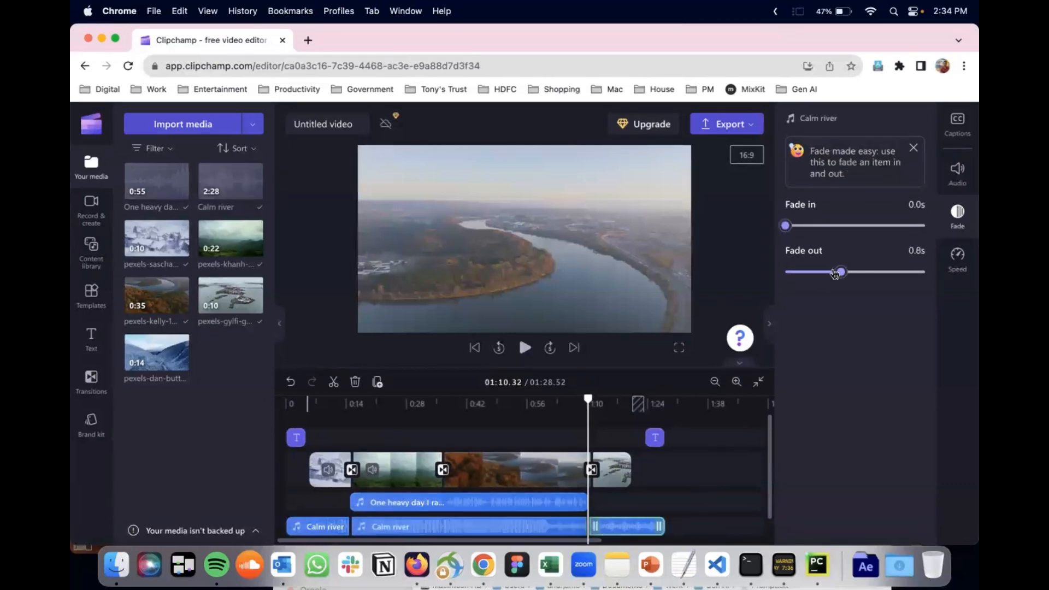
{"action": "left_click_drag", "start_coordinate": [791, 226], "coordinate": [809, 228]}
Play the video from 00:13.41 to review the music fades around the voiceover, and dismiss the fade tip.
{"action": "left_click_drag", "start_coordinate": [588, 398], "coordinate": [343, 398]}
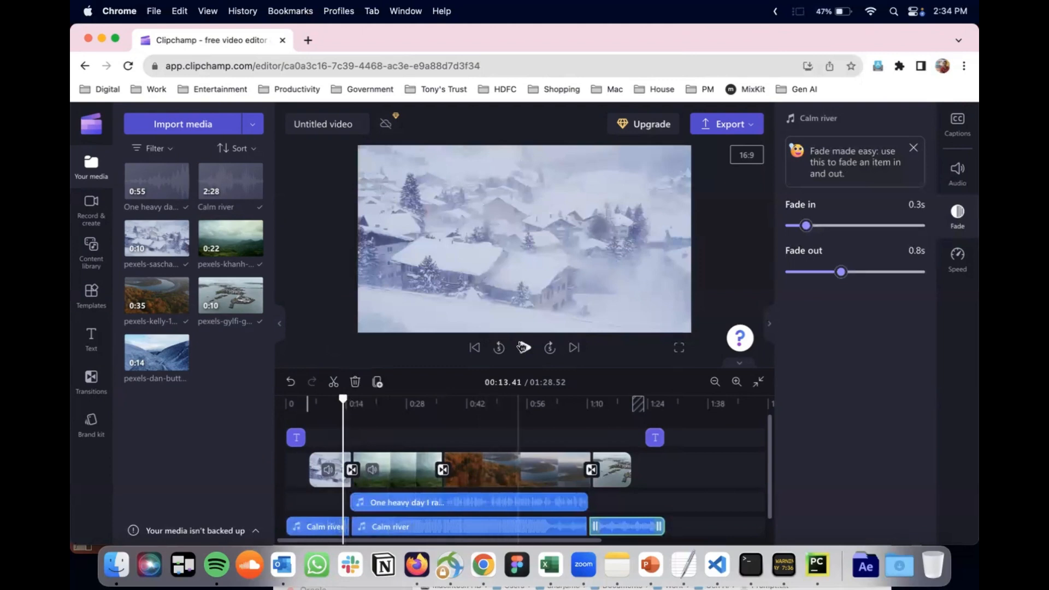
{"action": "left_click", "coordinate": [524, 347]}
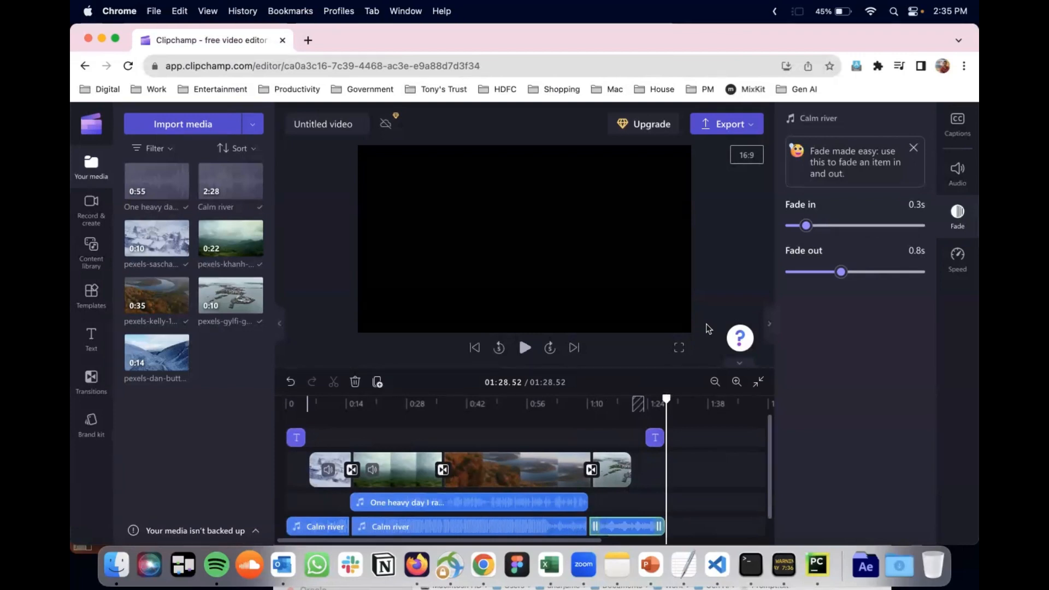
{"action": "left_click", "coordinate": [913, 147]}
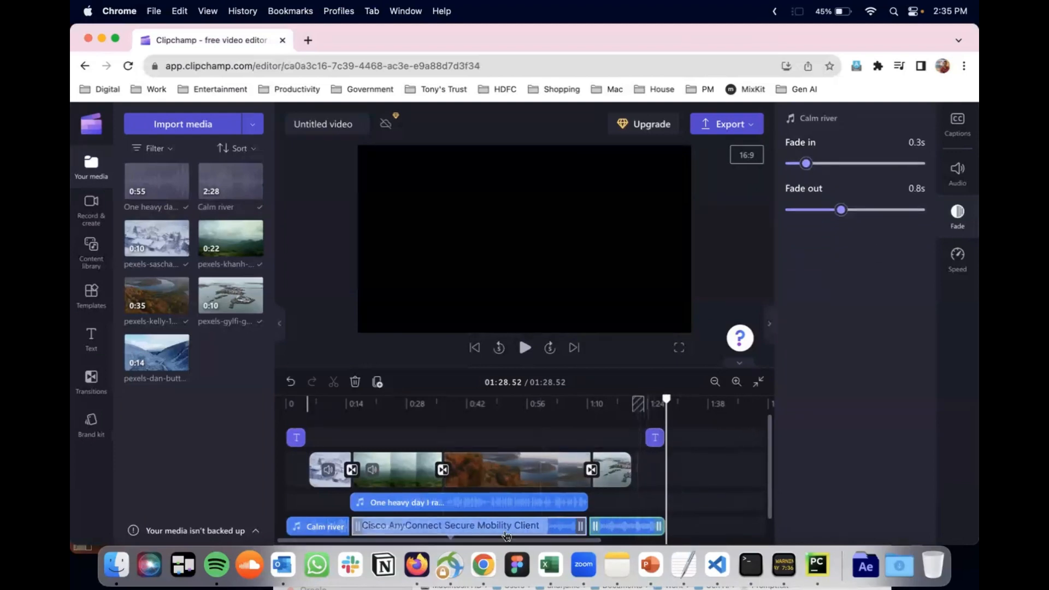
{"action": "left_click", "coordinate": [552, 526]}
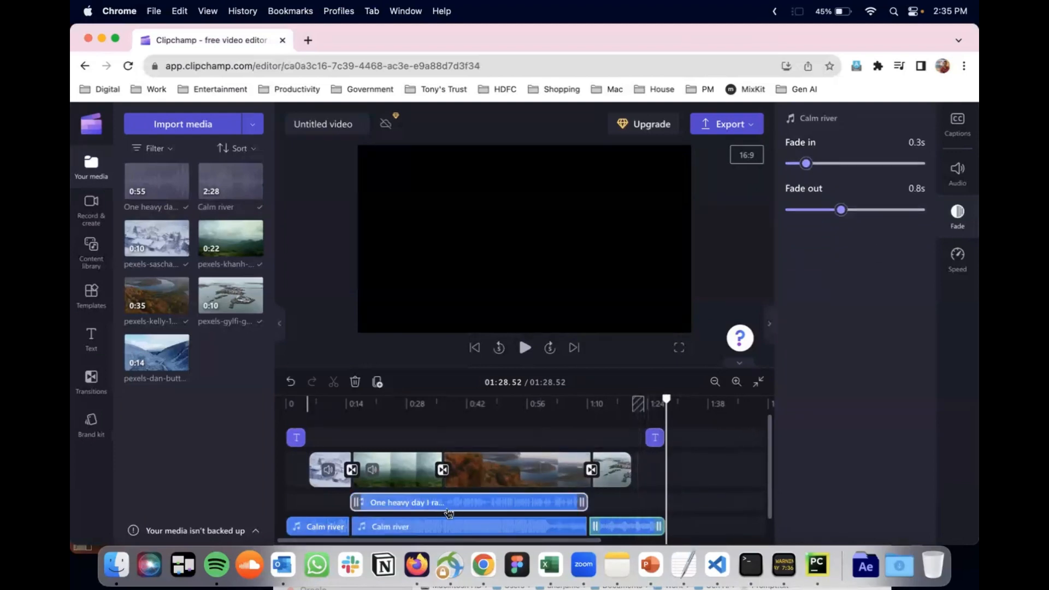
{"action": "left_click", "coordinate": [410, 509]}
{"action": "left_click", "coordinate": [580, 517]}
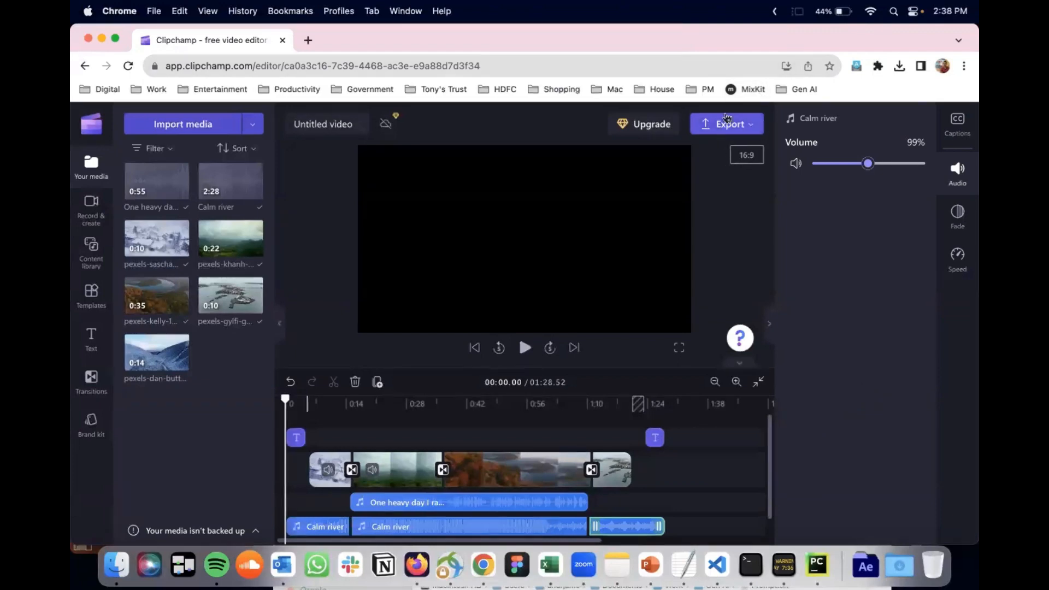
Export the video in 1080p quality, continuing despite the visual gap, and dismiss the downloads list.
{"action": "left_click", "coordinate": [746, 134]}
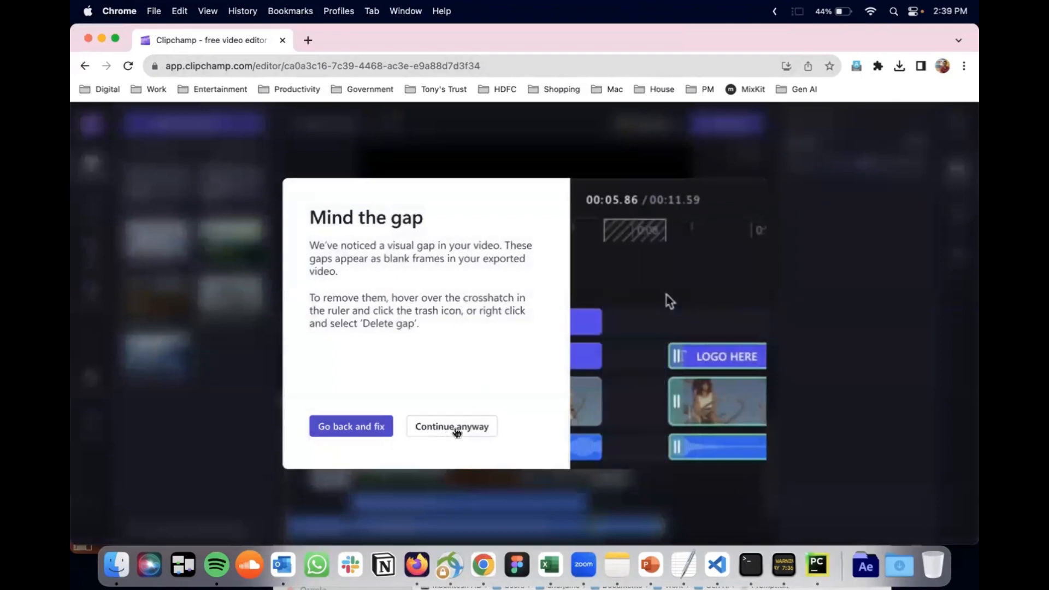
{"action": "left_click", "coordinate": [455, 429]}
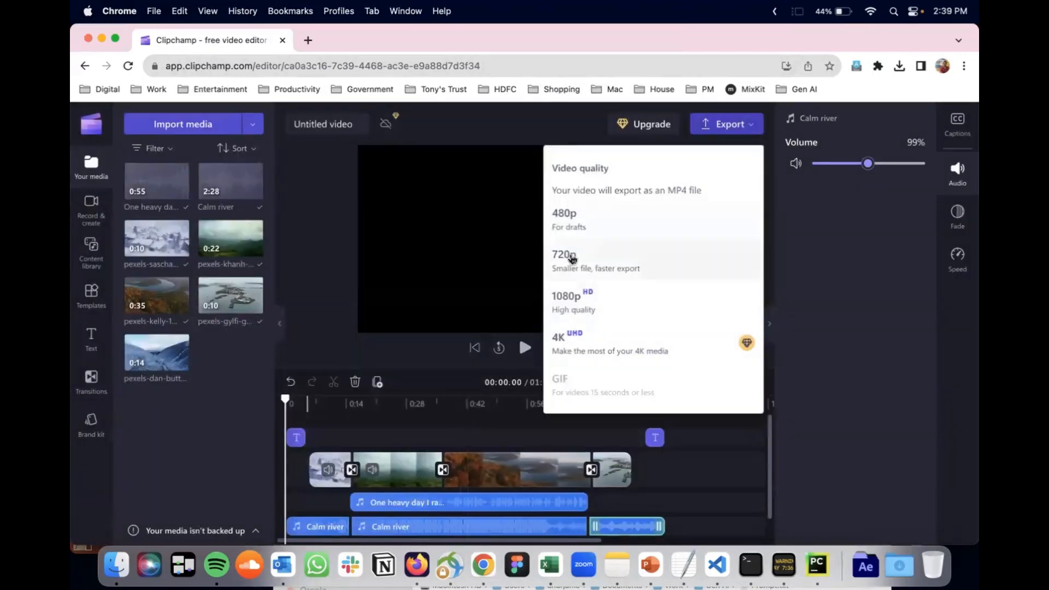
{"action": "left_click", "coordinate": [593, 310]}
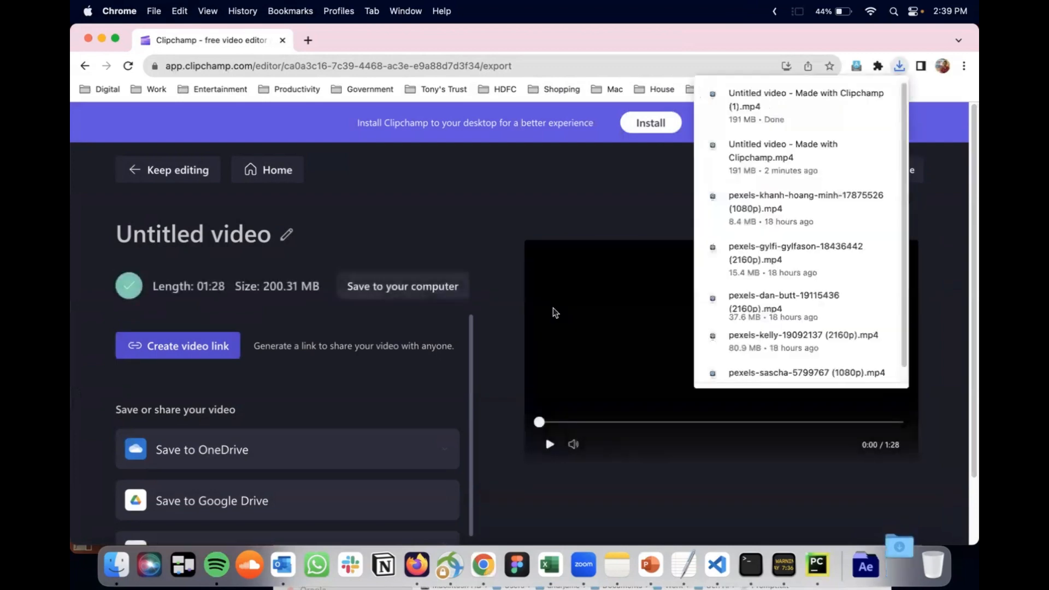
{"action": "left_click", "coordinate": [526, 216]}
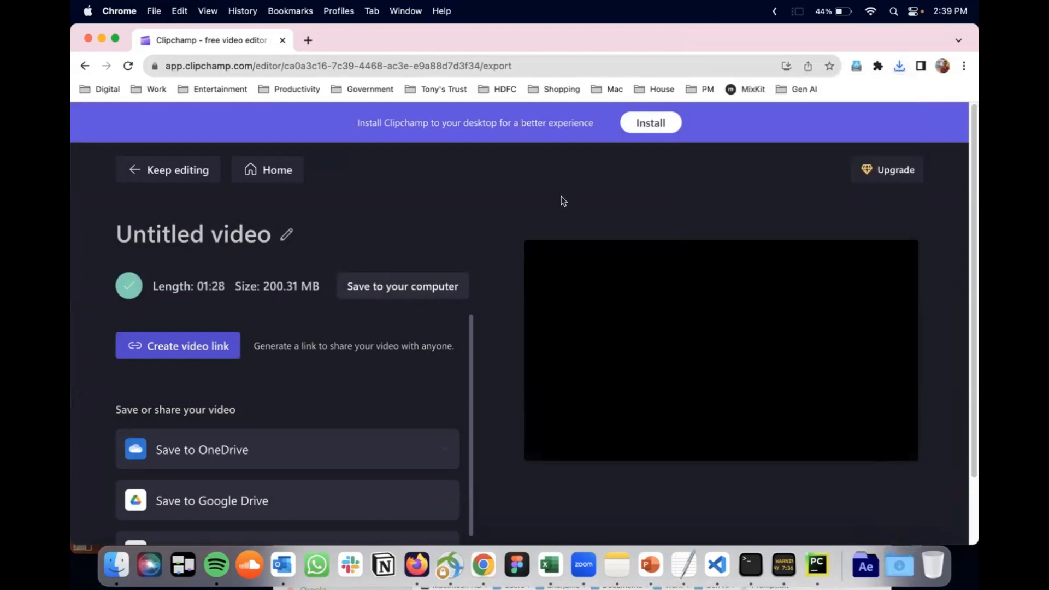